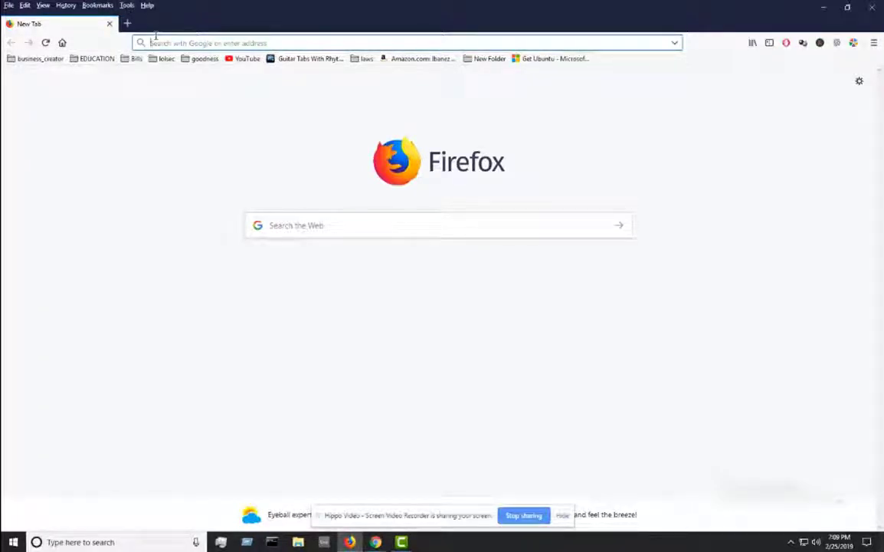
# Step: Search the web for "squid server download"
pyautogui.press('Down')
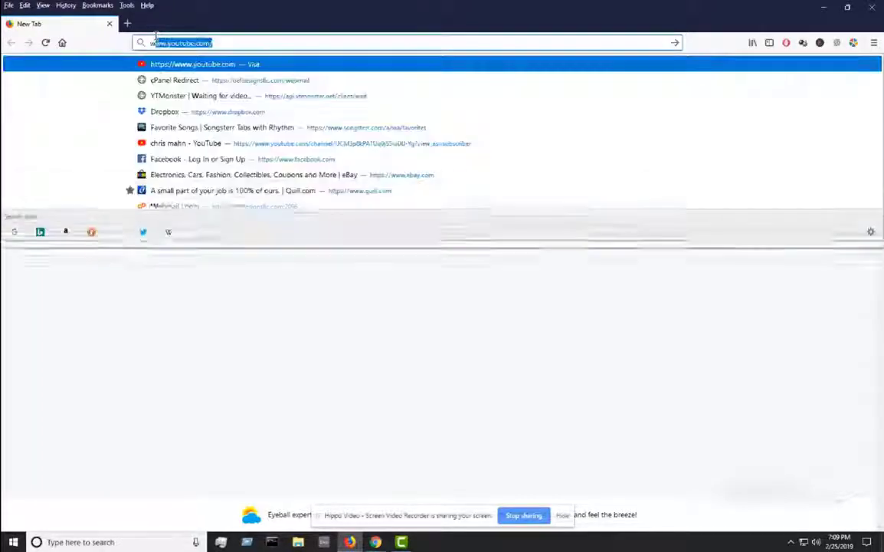
pyautogui.press('Escape')
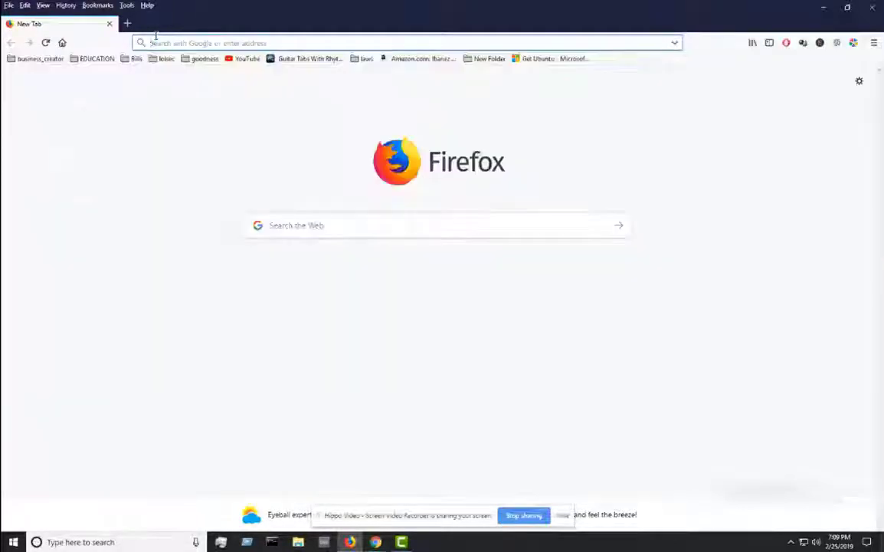
pyautogui.write('prox')
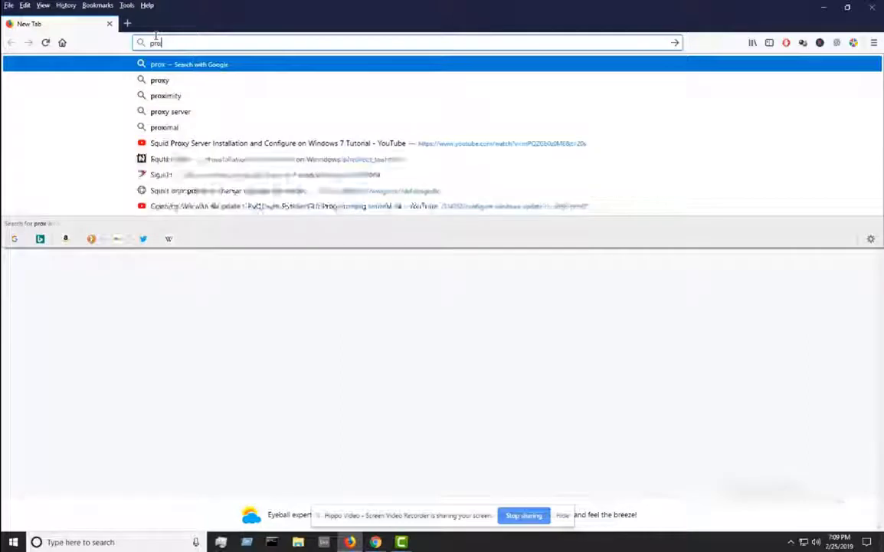
pyautogui.press('BackSpace')
pyautogui.press('BackSpace')
pyautogui.press('BackSpace')
pyautogui.press('BackSpace')
pyautogui.write('squi')
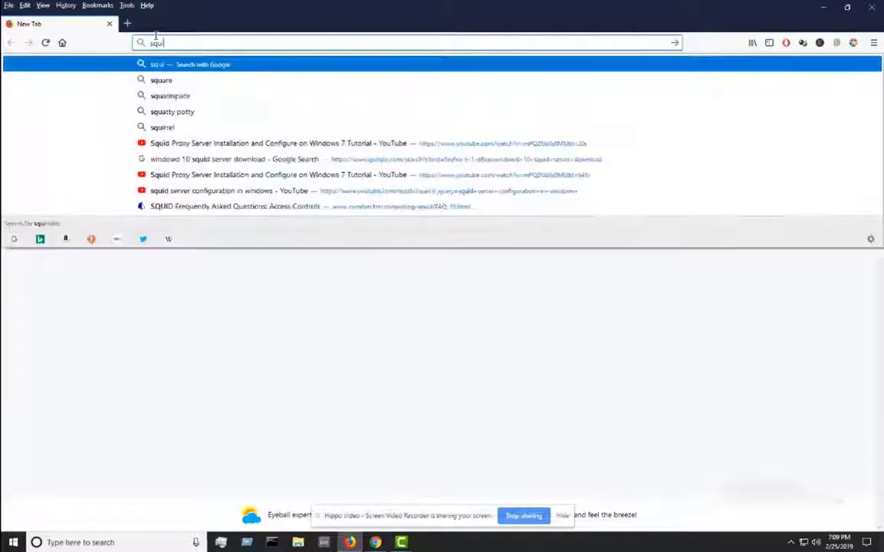
pyautogui.write('d server')
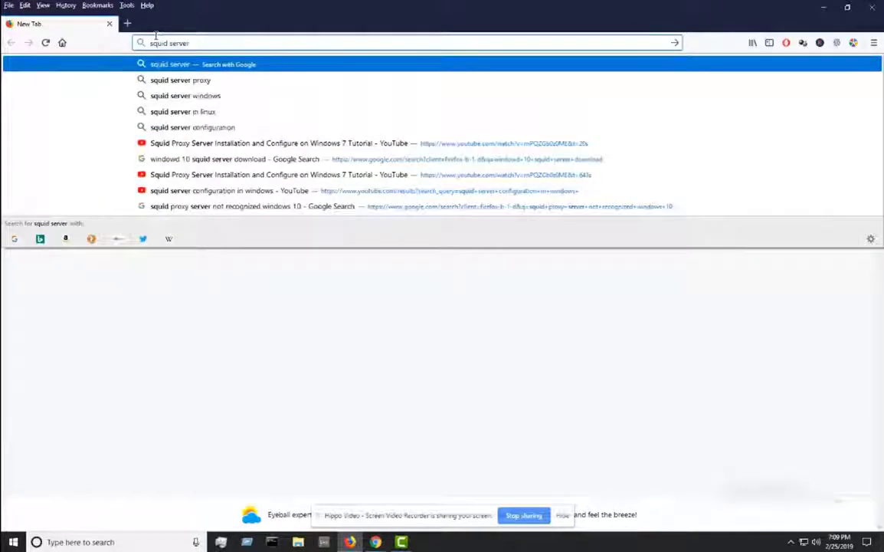
pyautogui.write(' downl')
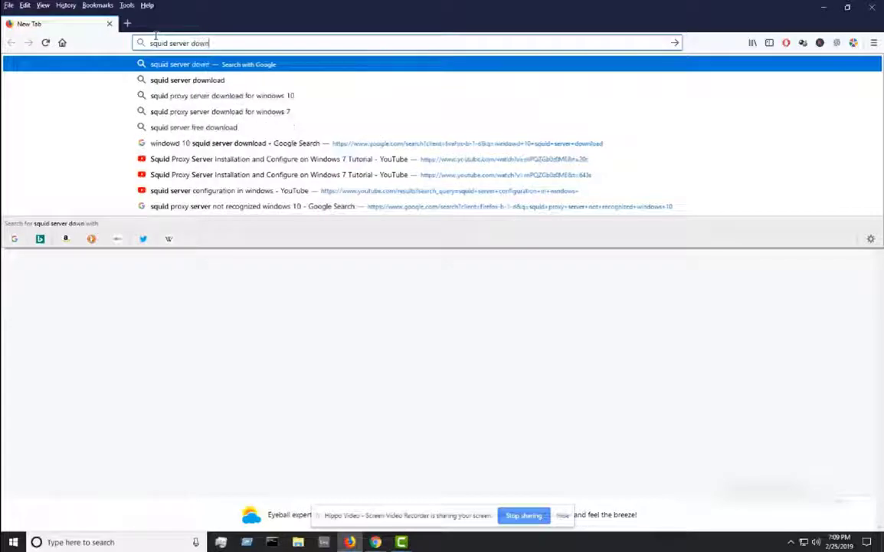
pyautogui.write('oad')
pyautogui.press('Return')
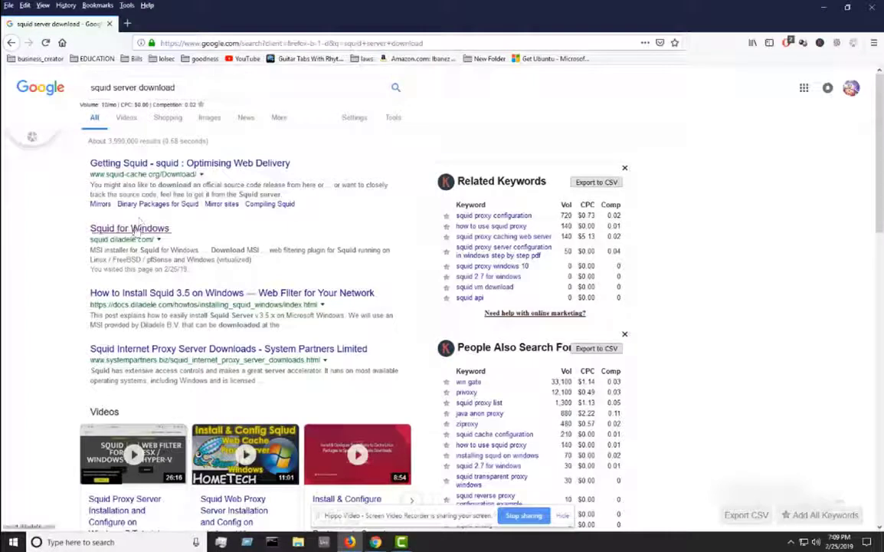
# Step: View the Squid for Windows download page from the search results and close the browser
pyautogui.click(139, 226)
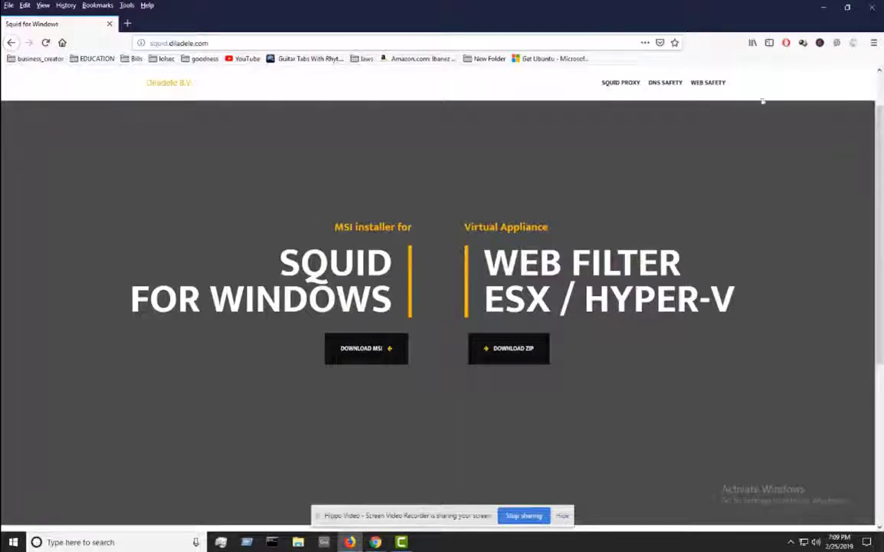
pyautogui.click(874, 8)
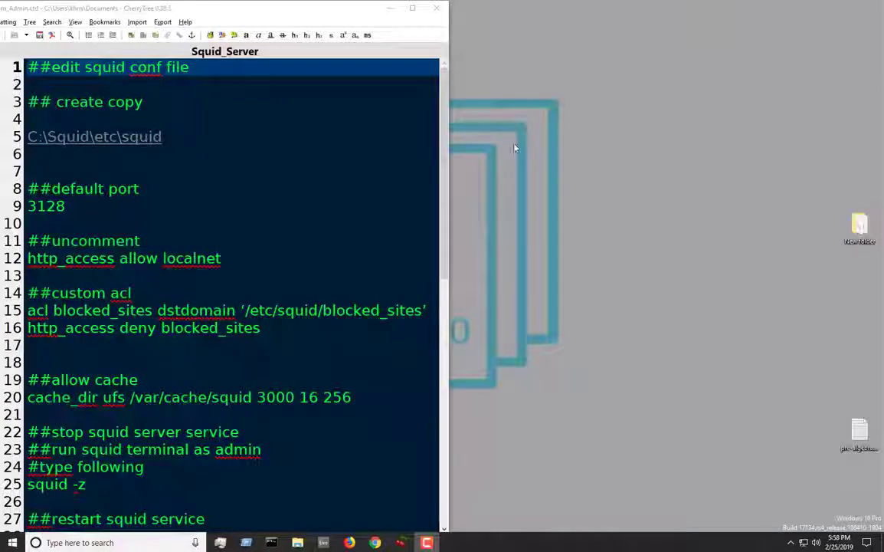
# Step: Open the Squid configuration file from the Squid for Windows tray program, look through its contents, and close it
pyautogui.click(791, 543)
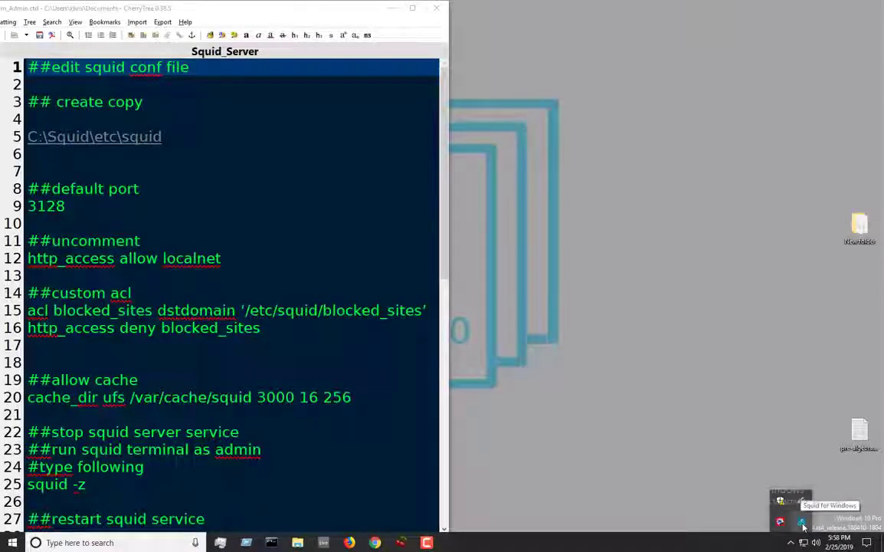
pyautogui.rightClick(802, 525)
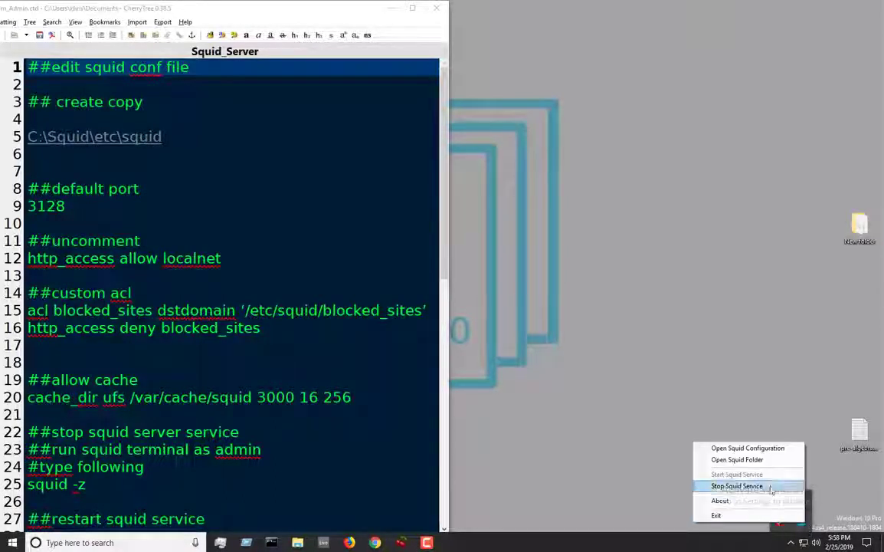
pyautogui.click(767, 450)
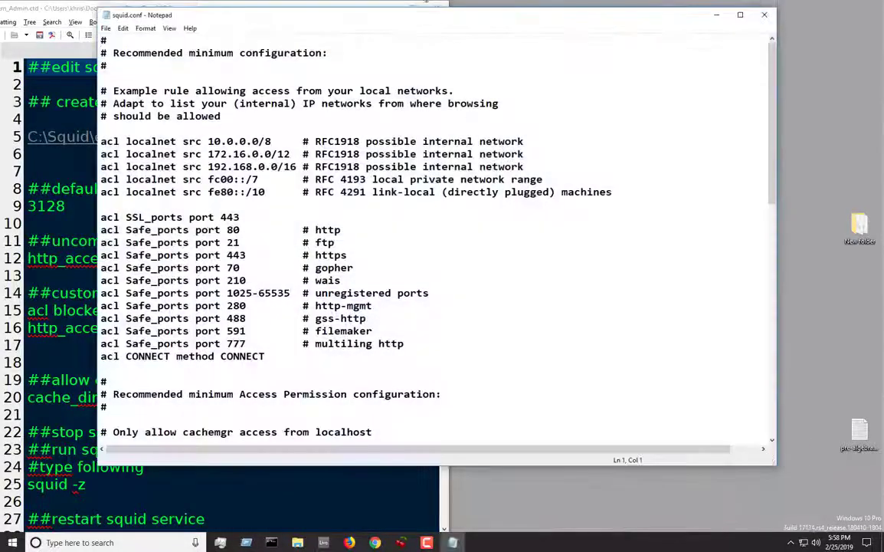
pyautogui.scroll(-3, 507, 146)
pyautogui.scroll(-4, 507, 145)
pyautogui.scroll(8, 509, 148)
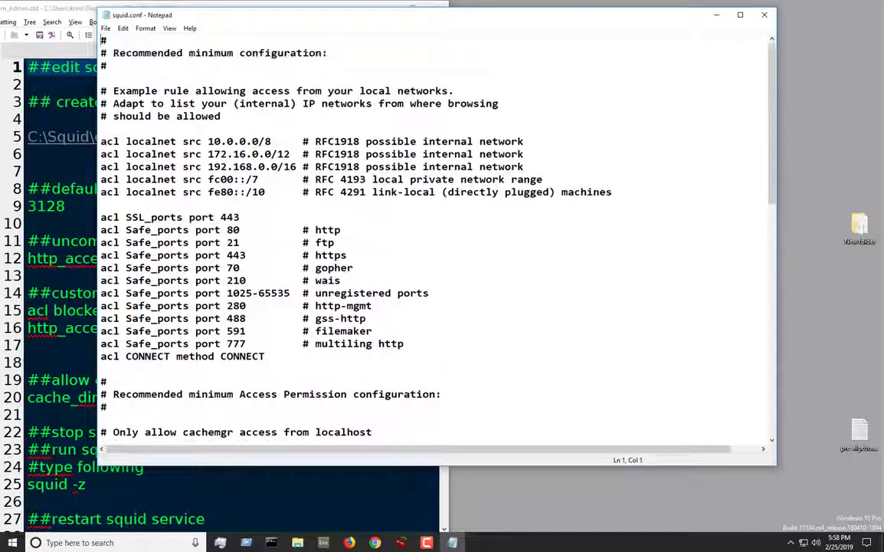
pyautogui.click(766, 15)
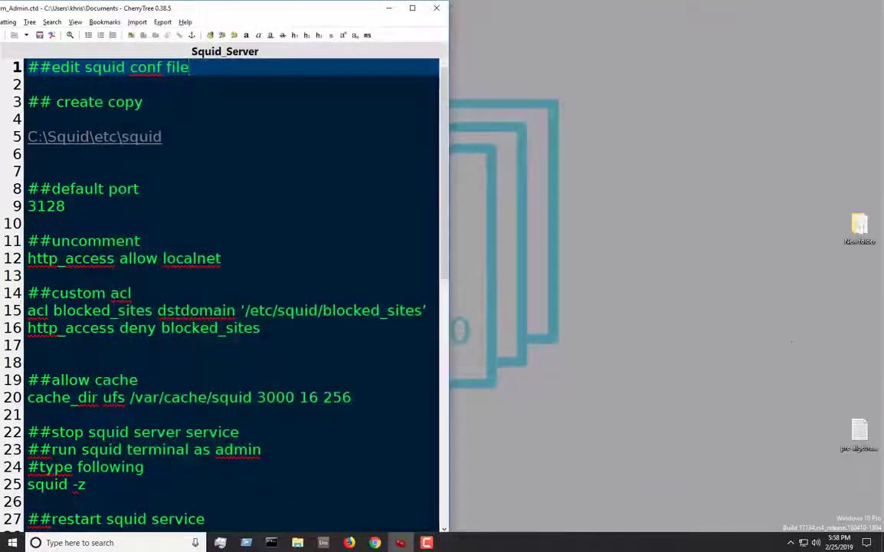
# Step: View the Squid installation folder's contents, close it, and check the desktop behind the CherryTree notes
pyautogui.click(790, 541)
pyautogui.rightClick(800, 526)
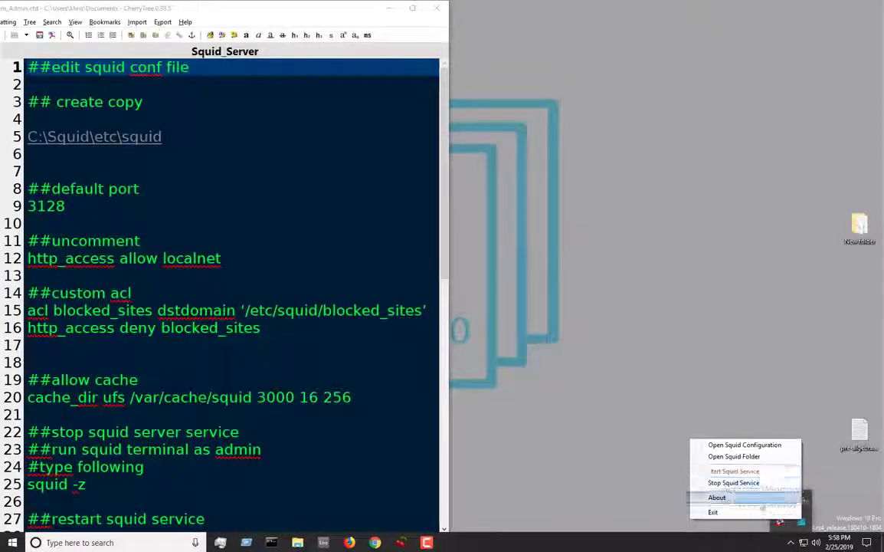
pyautogui.click(706, 458)
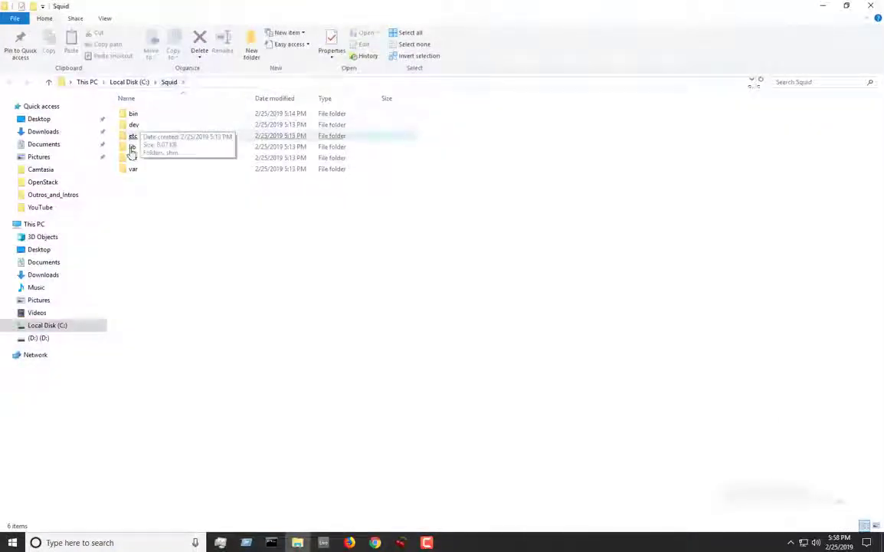
pyautogui.click(870, 6)
pyautogui.click(389, 9)
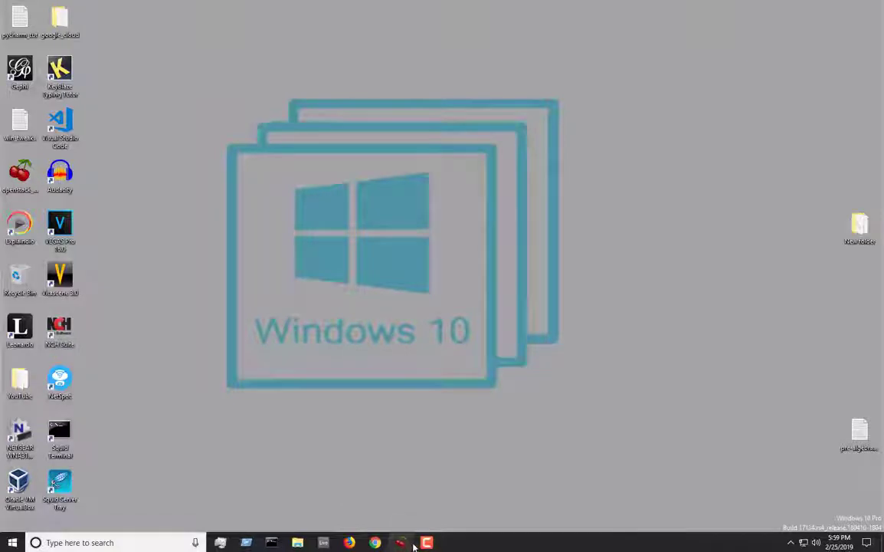
pyautogui.click(401, 543)
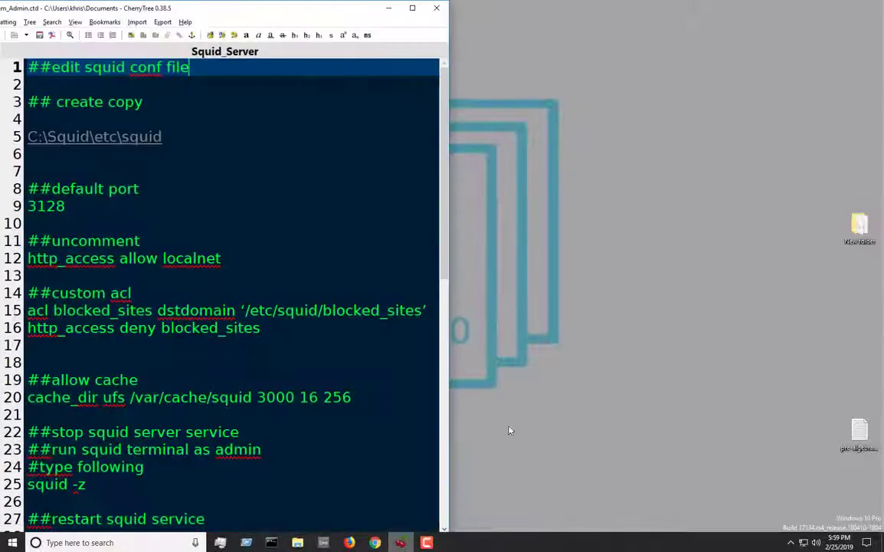
# Step: Reopen the Squid configuration file, reposition its window beside the notes, and minimize it
pyautogui.click(790, 541)
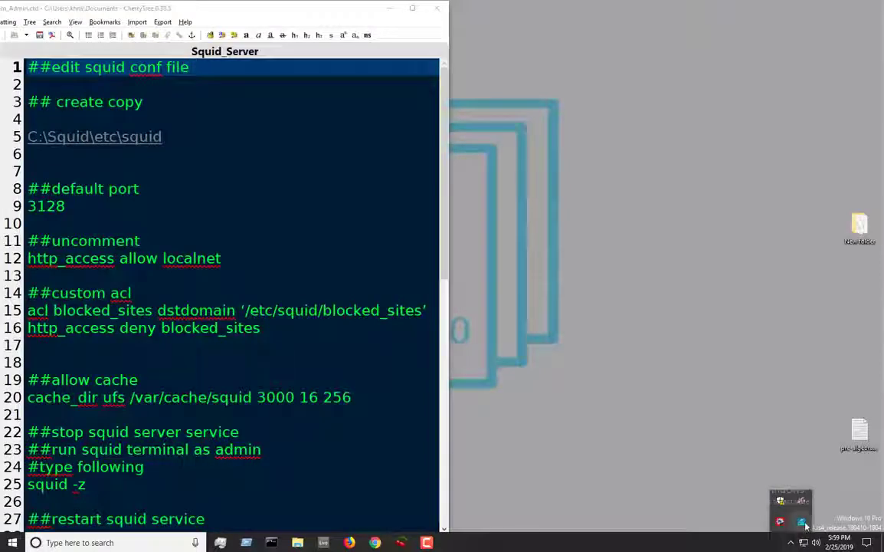
pyautogui.rightClick(801, 522)
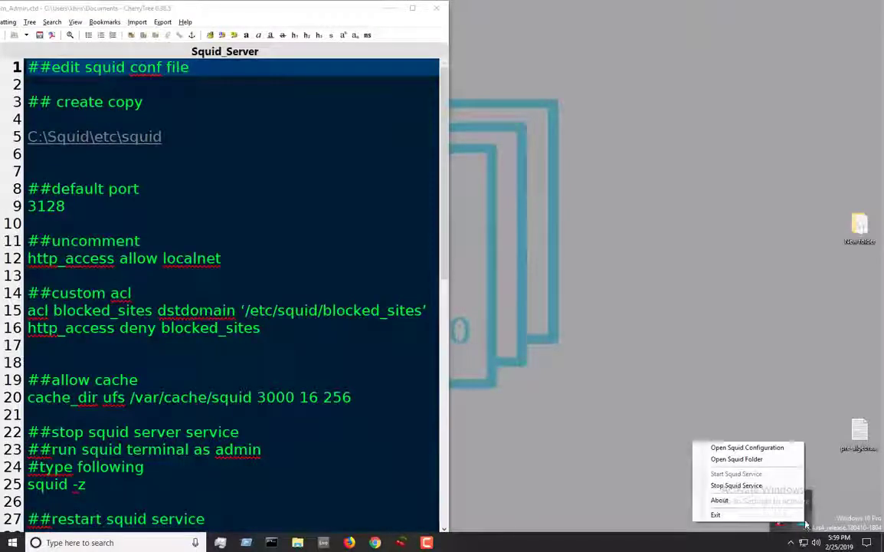
pyautogui.click(755, 449)
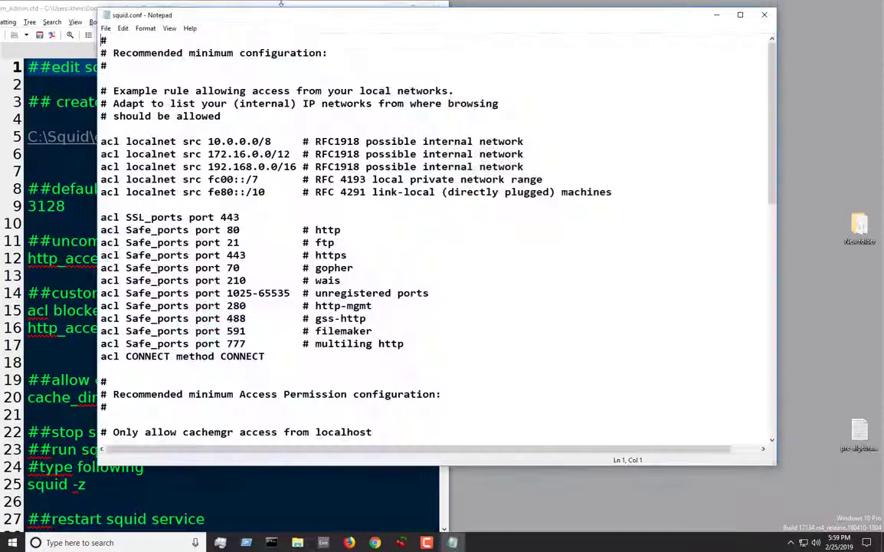
pyautogui.moveTo(222, 17); pyautogui.dragTo(505, 19)
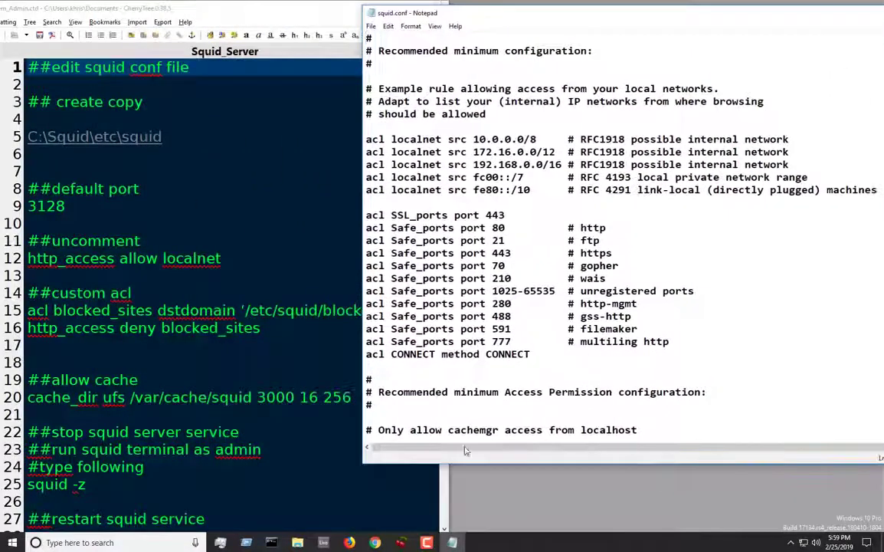
pyautogui.moveTo(475, 16); pyautogui.dragTo(434, 19)
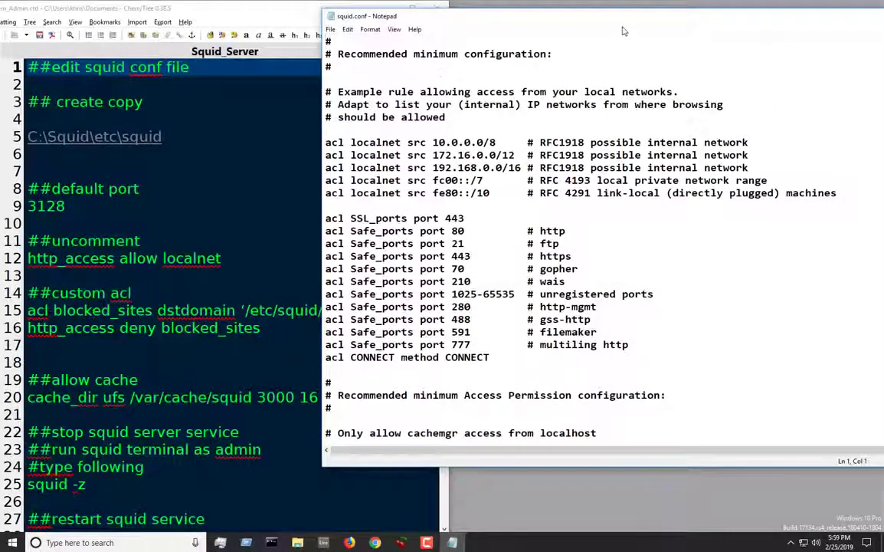
pyautogui.moveTo(558, 18); pyautogui.dragTo(363, 13)
pyautogui.click(749, 15)
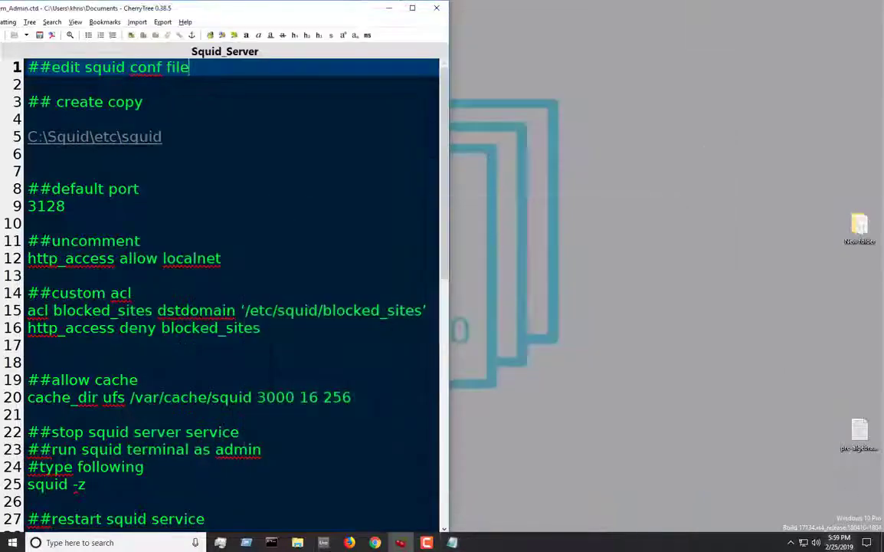
# Step: Open the Squid installation folder and go to its etc\squid subfolder
pyautogui.click(791, 542)
pyautogui.rightClick(801, 523)
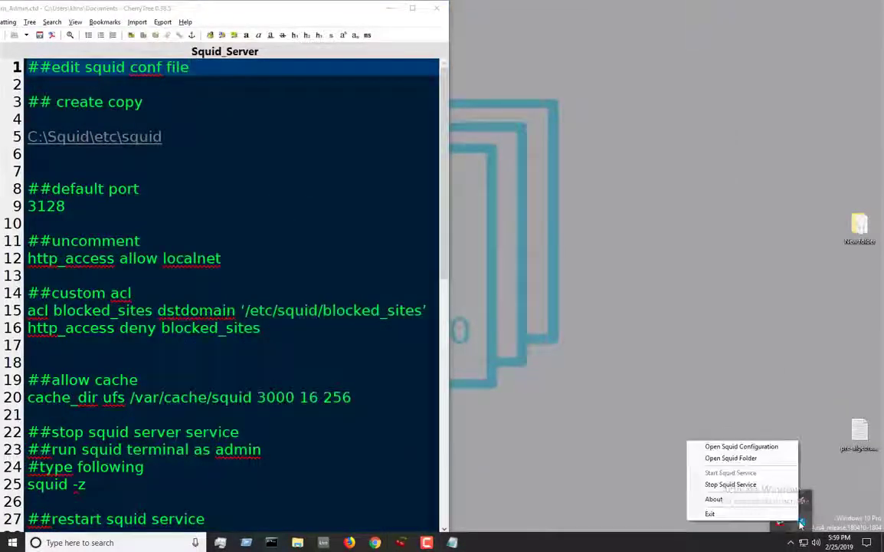
pyautogui.click(731, 459)
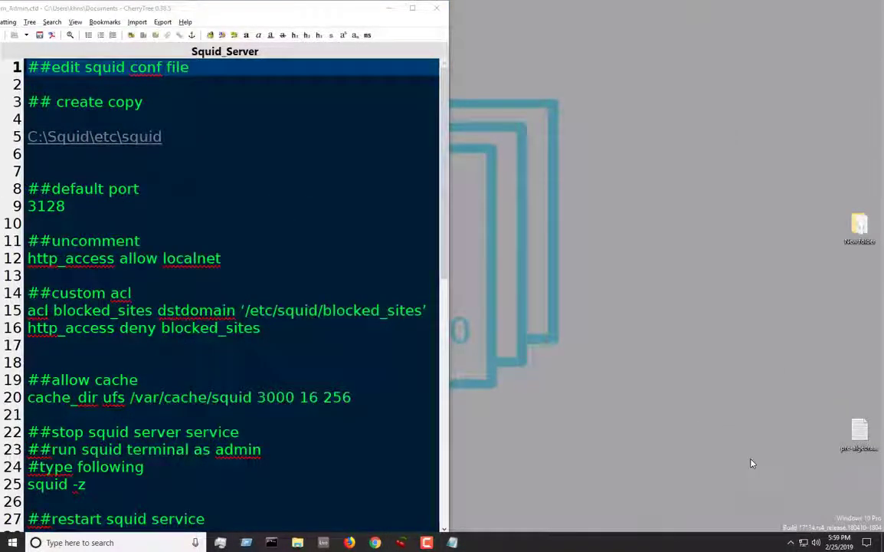
pyautogui.doubleClick(134, 140)
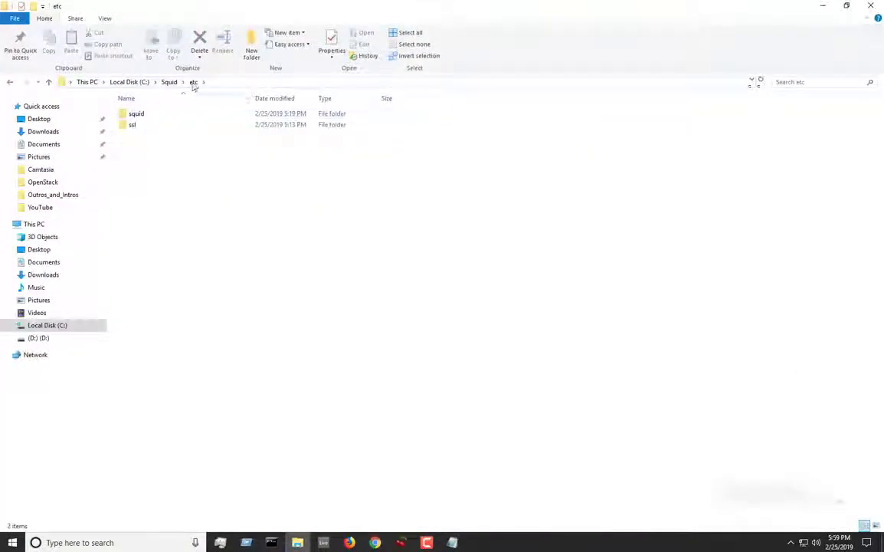
pyautogui.doubleClick(133, 114)
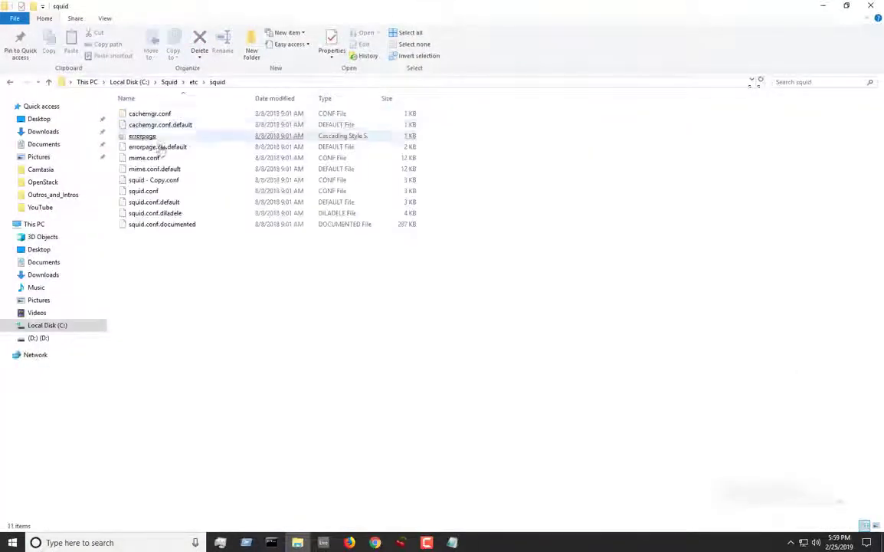
# Step: Duplicate squid.conf within the same folder as a backup and delete the extra copy
pyautogui.click(162, 191)
pyautogui.rightClick(162, 191)
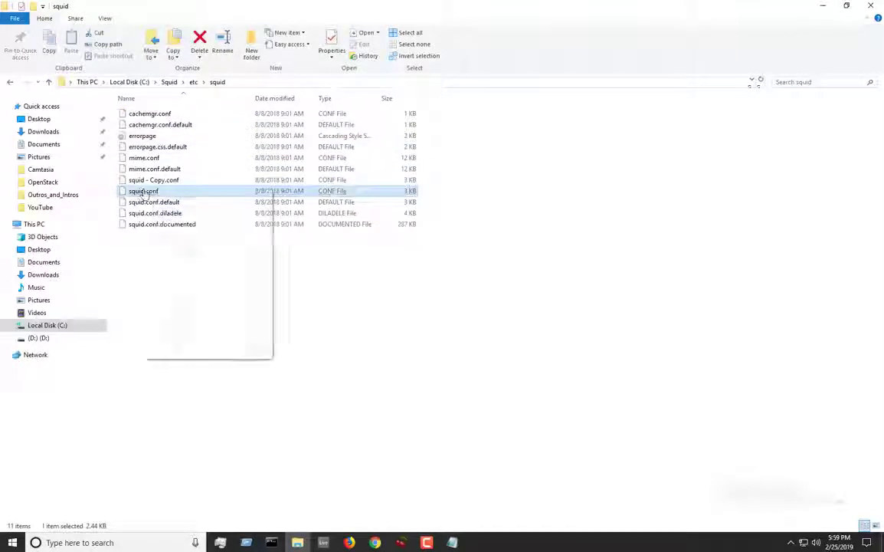
pyautogui.click(193, 297)
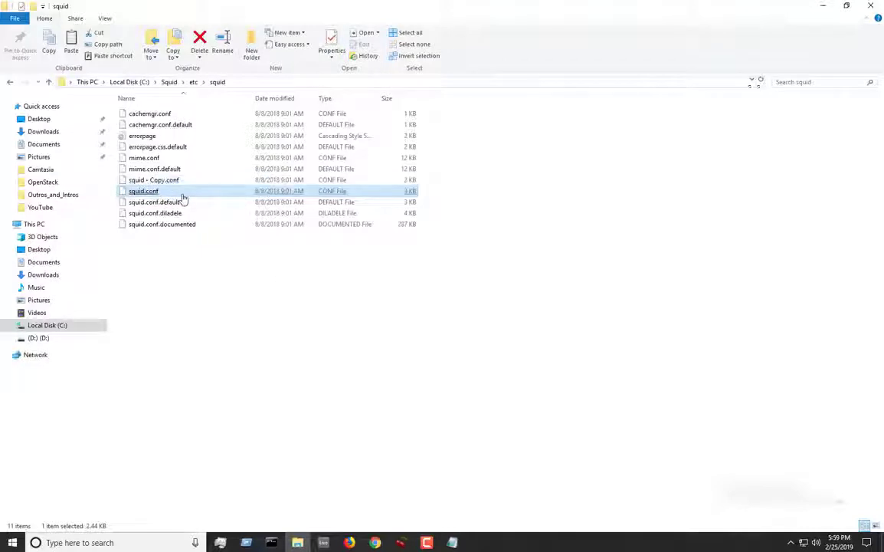
pyautogui.rightClick(218, 292)
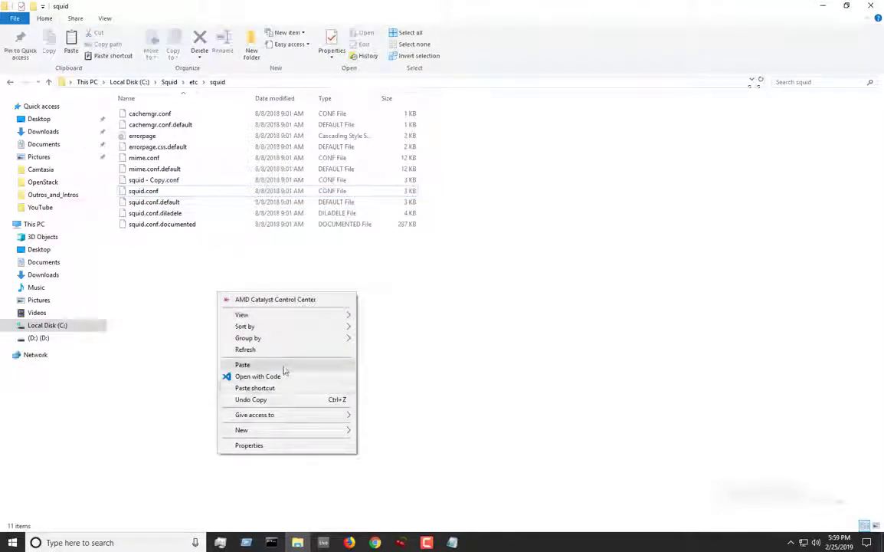
pyautogui.click(282, 367)
pyautogui.rightClick(183, 186)
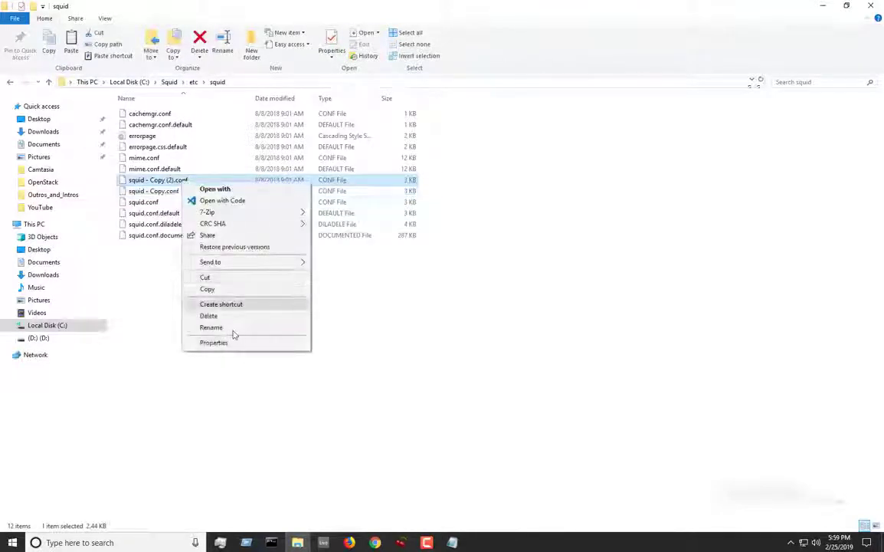
pyautogui.click(223, 316)
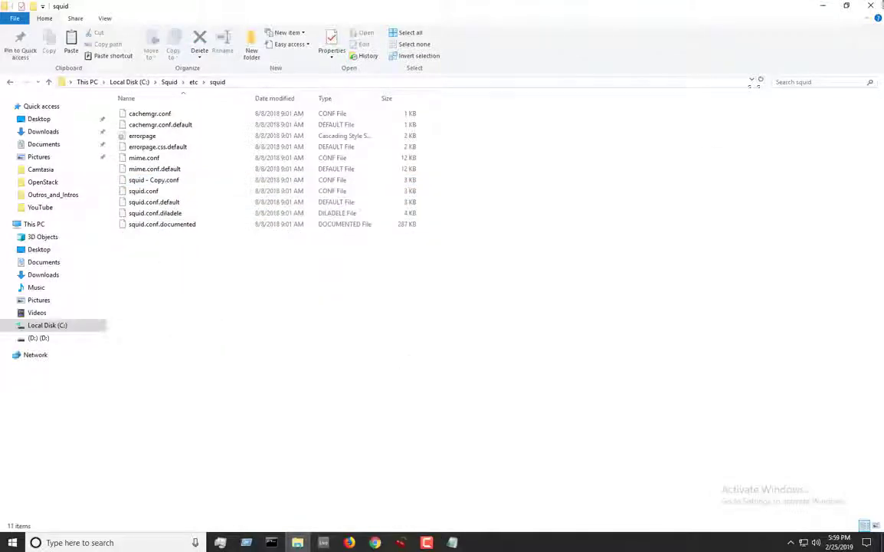
# Step: Minimize the folder window and bring squid.conf back up in Notepad
pyautogui.click(823, 6)
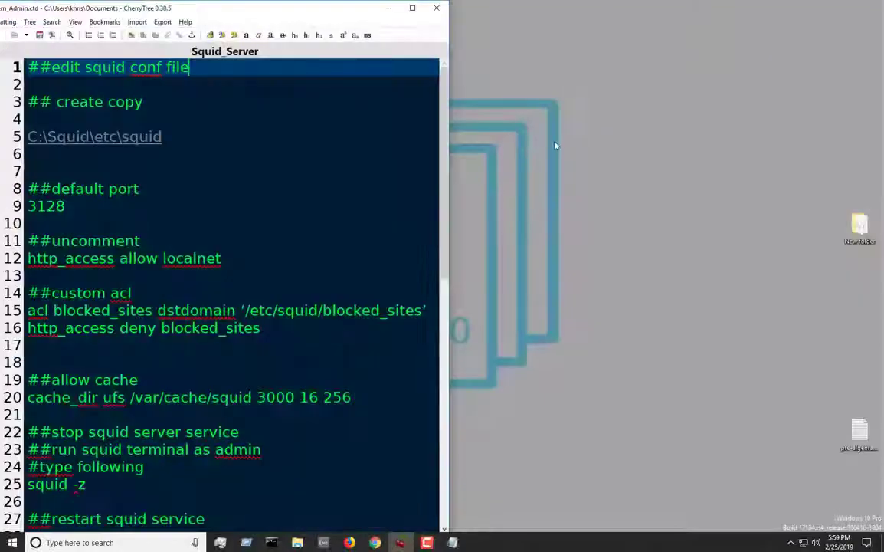
pyautogui.click(452, 542)
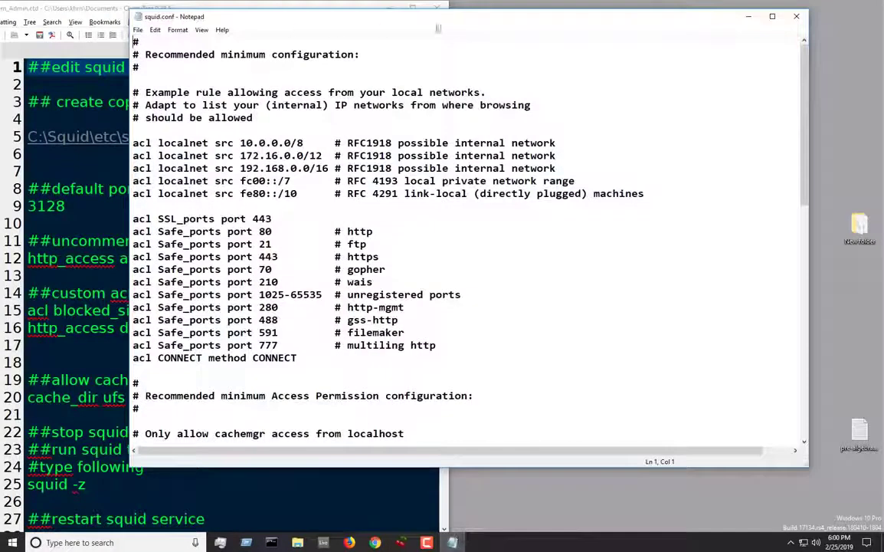
# Step: Move the squid.conf window aside to uncover the notes behind it
pyautogui.moveTo(287, 22); pyautogui.dragTo(455, 21)
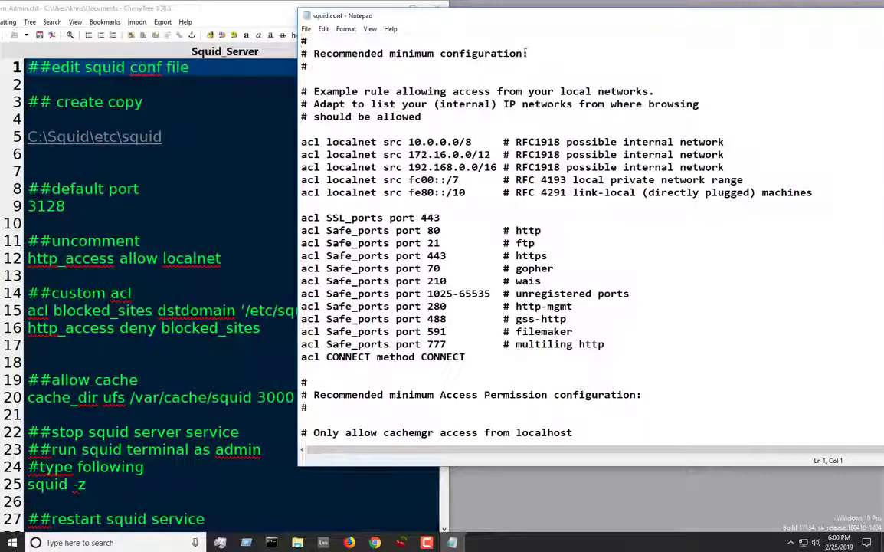
pyautogui.moveTo(429, 21); pyautogui.dragTo(474, 20)
pyautogui.scroll(-2, 540, 182)
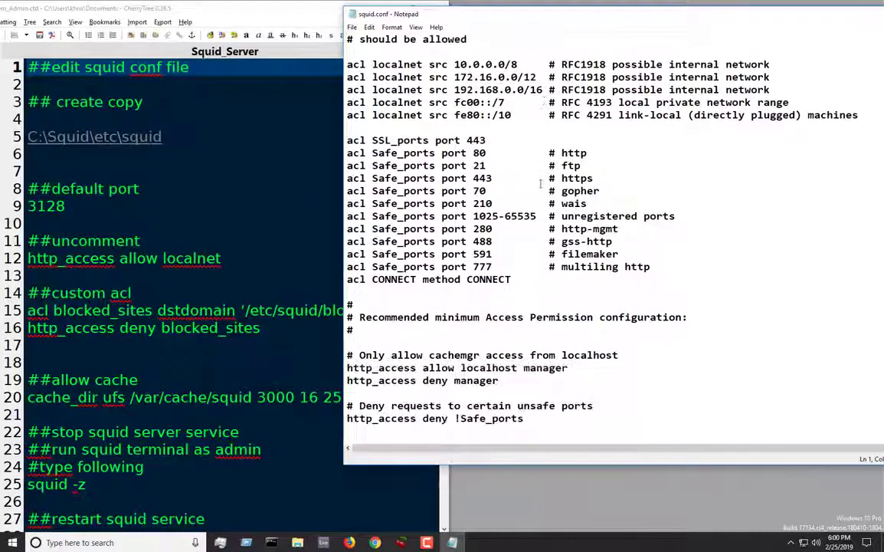
pyautogui.scroll(2, 540, 182)
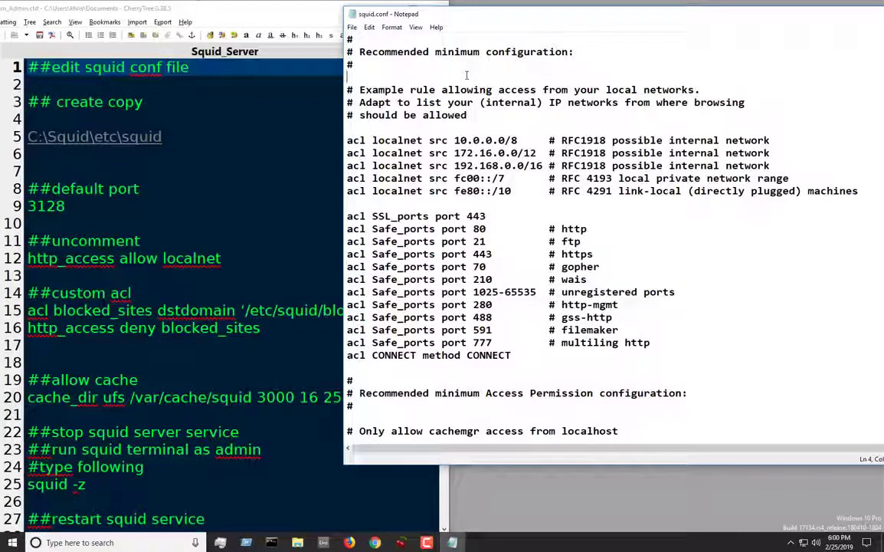
# Step: Read through squid.conf from the localnet and port ACLs down to the access rules and cache settings
pyautogui.press('Down')
pyautogui.press('Down')
pyautogui.press('Down')
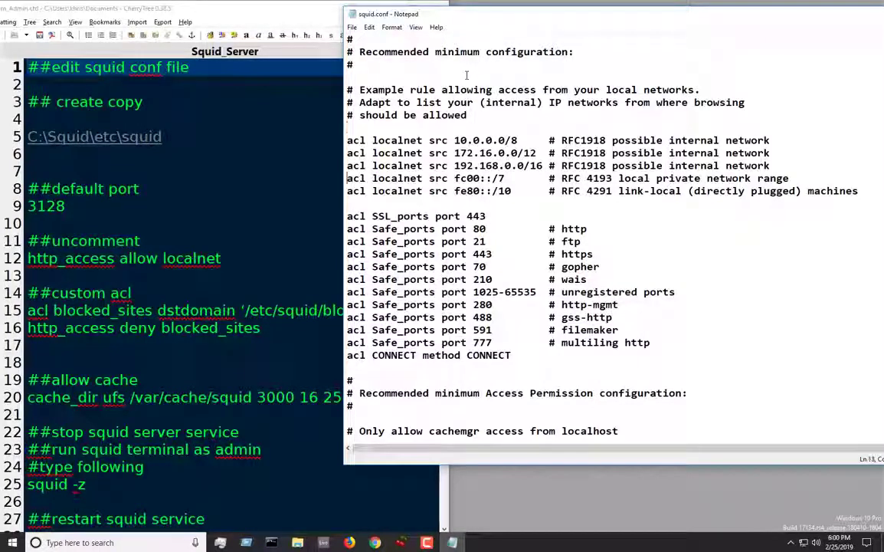
pyautogui.press('Down')
pyautogui.press('Down')
pyautogui.press('Down')
pyautogui.press('Down')
pyautogui.press('Down')
pyautogui.press('Down')
pyautogui.press('Down')
pyautogui.press('Down')
pyautogui.press('Down')
pyautogui.press('Down')
pyautogui.press('Down')
pyautogui.press('Down')
pyautogui.press('Down')
pyautogui.press('Down')
pyautogui.press('Down')
pyautogui.press('Down')
pyautogui.press('Down')
pyautogui.press('Down')
pyautogui.press('Down')
pyautogui.press('Down')
pyautogui.press('Down')
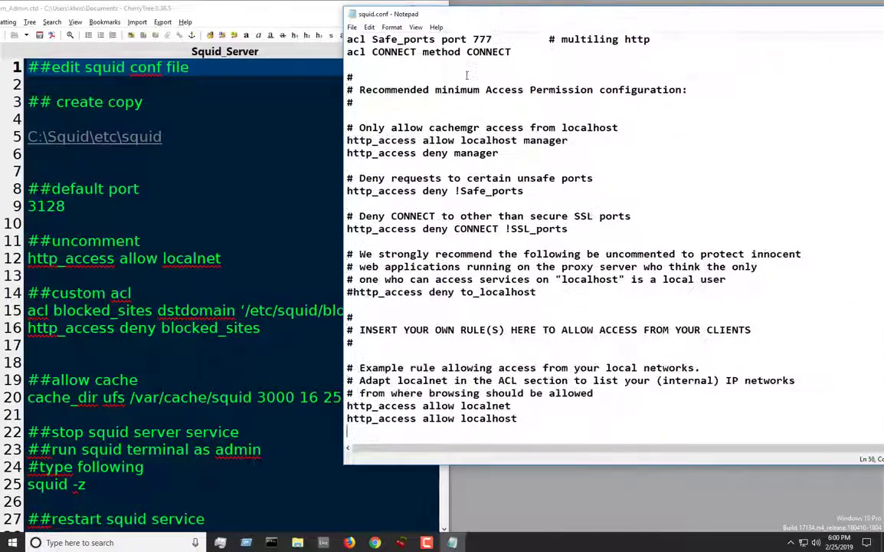
pyautogui.press('Down')
pyautogui.press('Down')
pyautogui.press('Down')
pyautogui.press('Down')
pyautogui.press('Down')
pyautogui.press('Down')
pyautogui.press('Down')
pyautogui.press('Down')
pyautogui.press('Down')
pyautogui.press('Down')
pyautogui.press('Down')
pyautogui.press('Down')
pyautogui.press('Down')
pyautogui.press('Down')
pyautogui.press('Down')
pyautogui.press('Down')
pyautogui.press('Down')
pyautogui.press('Down')
pyautogui.press('Down')
pyautogui.press('Down')
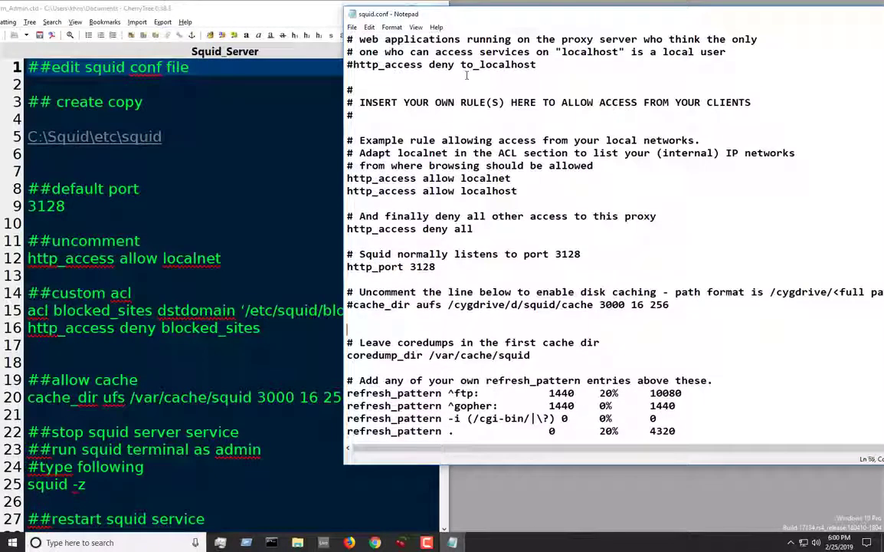
# Step: Examine the lines in squid.conf for the default listening port and disk caching
pyautogui.press('Up')
pyautogui.press('Up')
pyautogui.press('Up')
pyautogui.press('Up')
pyautogui.press('Up')
pyautogui.press('Up')
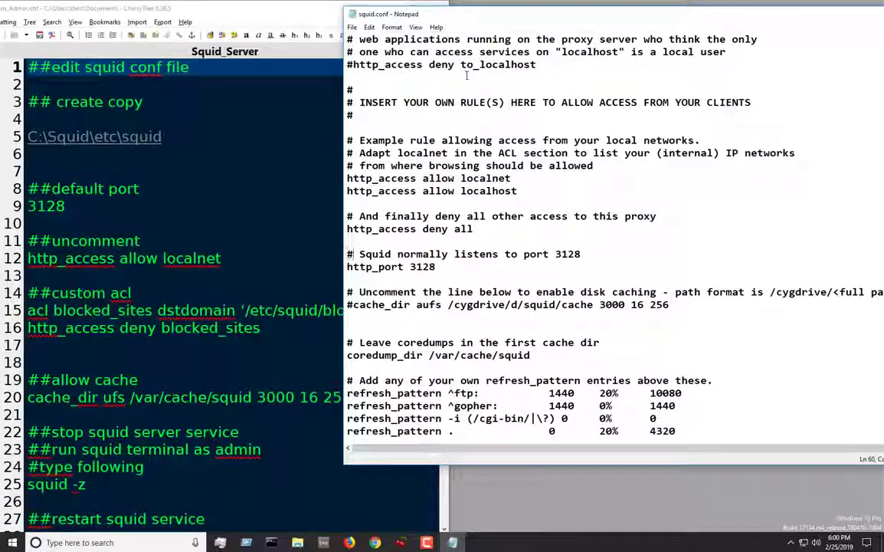
pyautogui.press('Right')
pyautogui.press('Right')
pyautogui.press('Right')
pyautogui.press('Right')
pyautogui.press('Left')
pyautogui.press('Left')
pyautogui.press('Left')
pyautogui.press('Left')
pyautogui.press('Left')
pyautogui.press('Left')
pyautogui.press('Right')
pyautogui.press('Right')
pyautogui.press('Right')
pyautogui.press('Down')
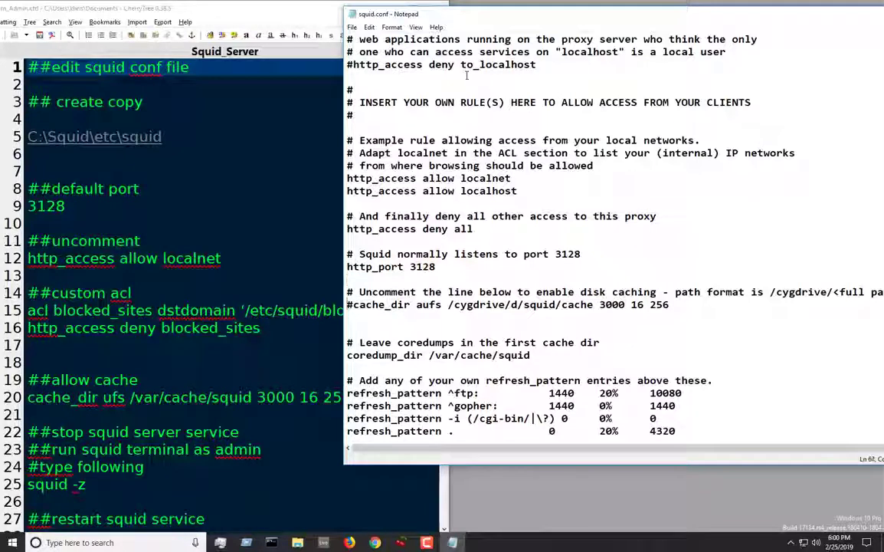
pyautogui.press('Up')
pyautogui.press('Up')
pyautogui.press('Up')
pyautogui.press('Up')
pyautogui.press('Down')
pyautogui.press('Up')
pyautogui.press('Up')
pyautogui.press('Up')
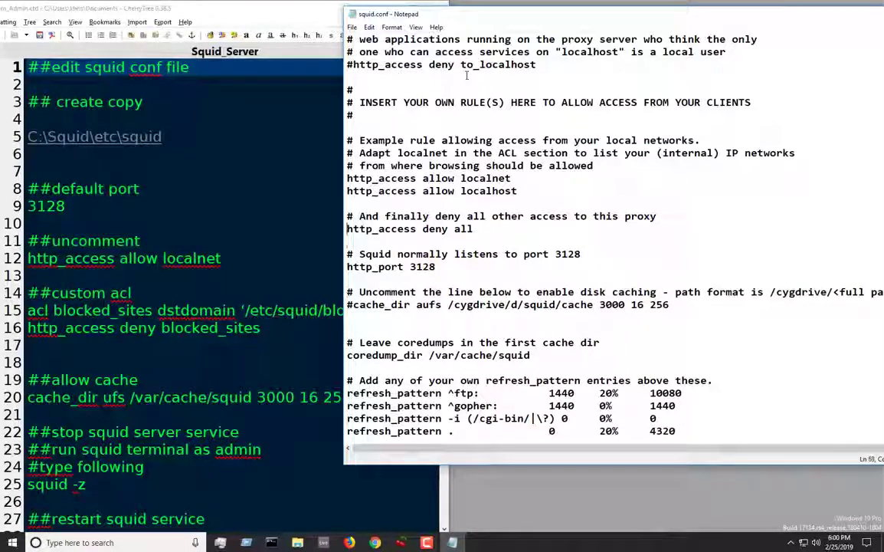
# Step: Check whether the http_access allow localnet rule is uncommented
pyautogui.press('Up')
pyautogui.press('Up')
pyautogui.press('Up')
pyautogui.press('Up')
pyautogui.press('Right')
pyautogui.press('Right')
pyautogui.press('Right')
pyautogui.press('Right')
pyautogui.press('Right')
pyautogui.press('Right')
pyautogui.press('Right')
pyautogui.press('Right')
pyautogui.press('Right')
pyautogui.press('Right')
pyautogui.press('Right')
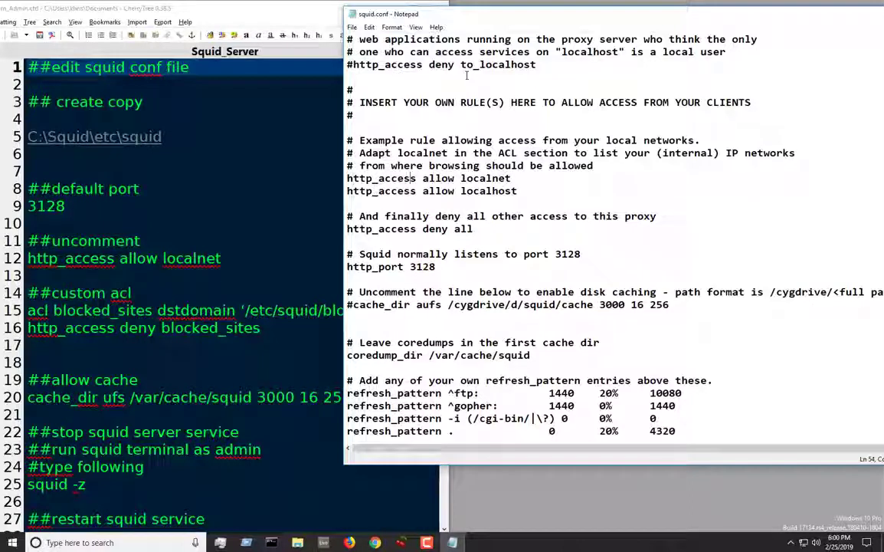
pyautogui.press('Right')
pyautogui.press('Left')
pyautogui.press('Left')
pyautogui.press('Left')
pyautogui.press('Left')
pyautogui.press('Left')
pyautogui.press('Left')
pyautogui.press('Left')
pyautogui.press('Left')
pyautogui.press('Left')
pyautogui.press('Left')
pyautogui.press('Left')
pyautogui.press('Left')
pyautogui.press('Left')
pyautogui.press('Left')
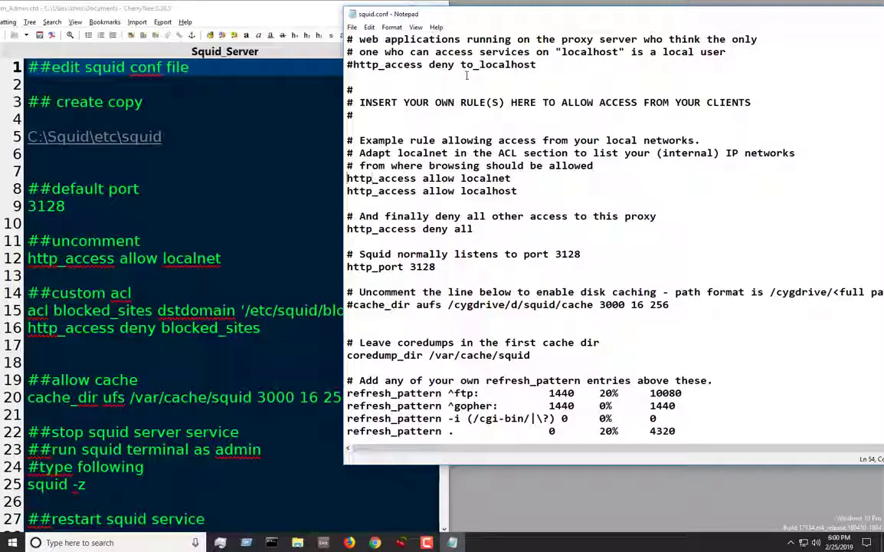
# Step: Review the settings below the http_access deny all rule through the DNS name servers
pyautogui.press('Down')
pyautogui.press('Down')
pyautogui.press('Down')
pyautogui.press('Down')
pyautogui.press('Down')
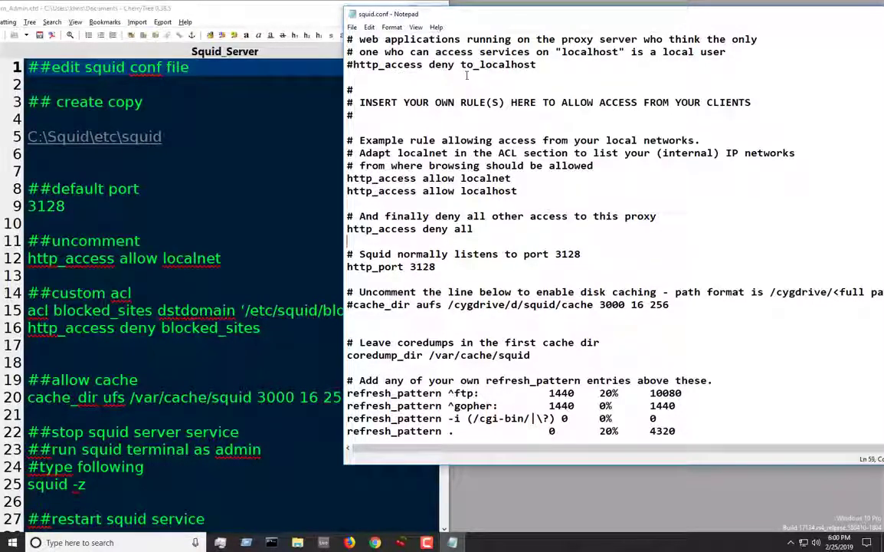
pyautogui.scroll(-1, 466, 74)
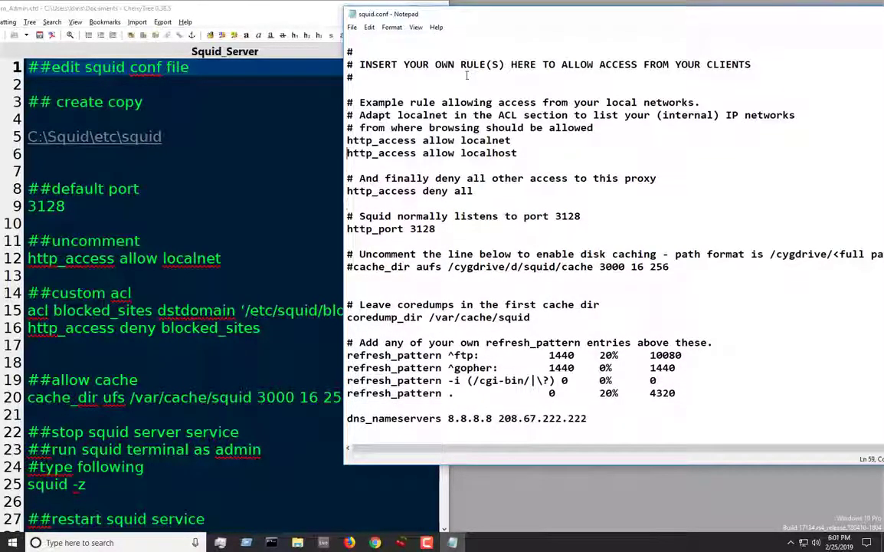
pyautogui.press('Down')
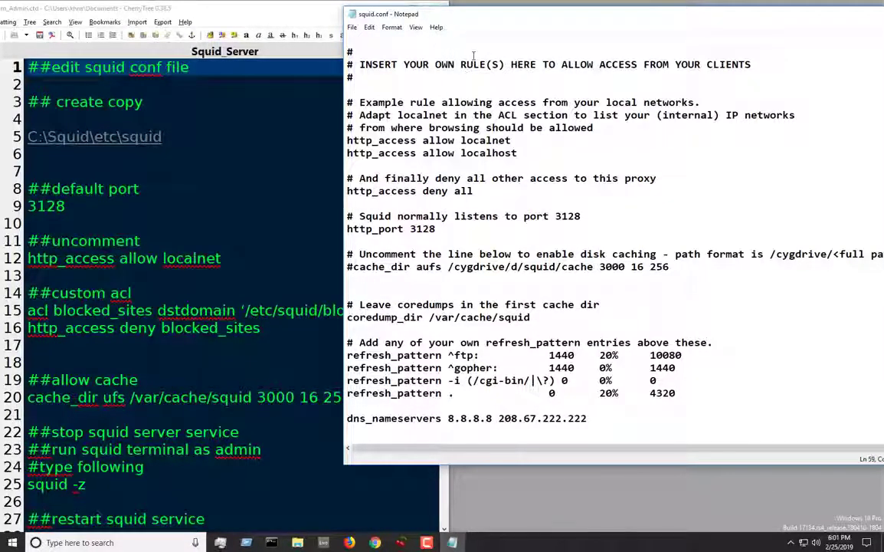
pyautogui.moveTo(442, 17); pyautogui.dragTo(468, 24)
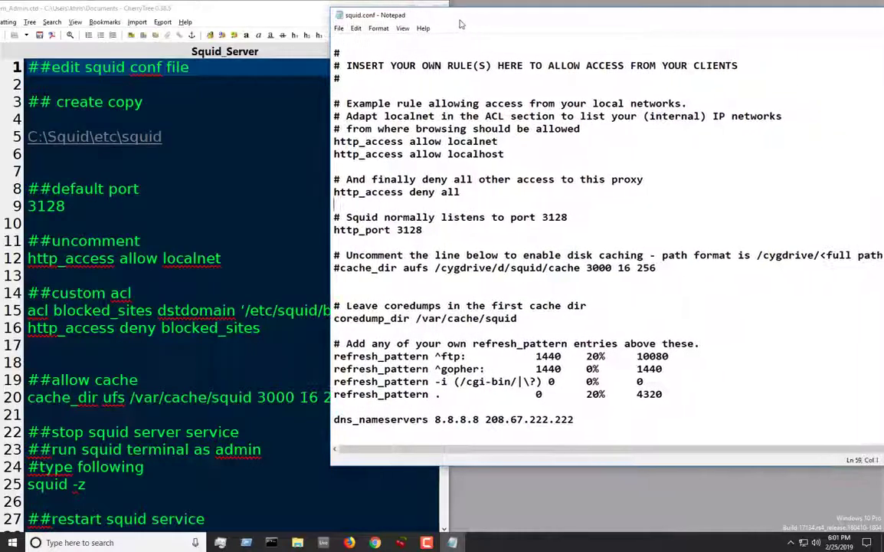
# Step: Open the Squid installation folder again, go to etc\squid, and place the folder window beside the notes
pyautogui.click(792, 543)
pyautogui.rightClick(780, 500)
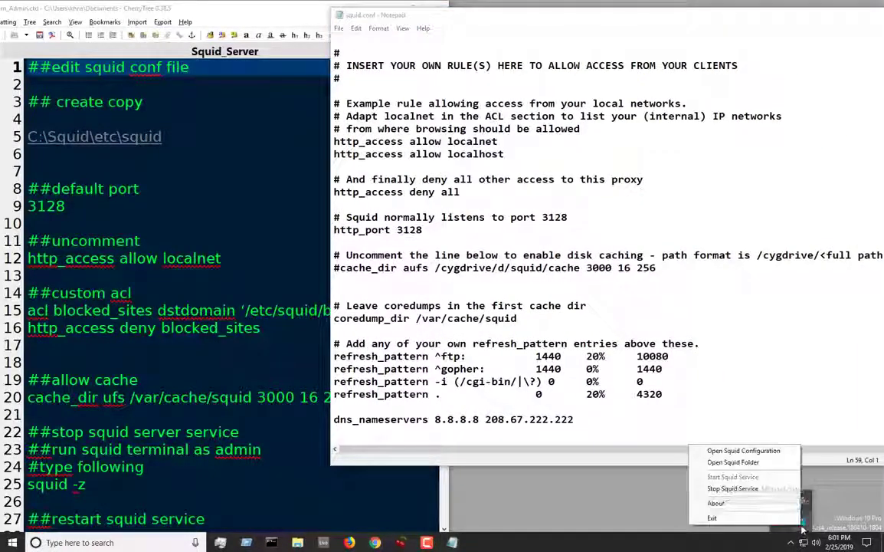
pyautogui.click(748, 470)
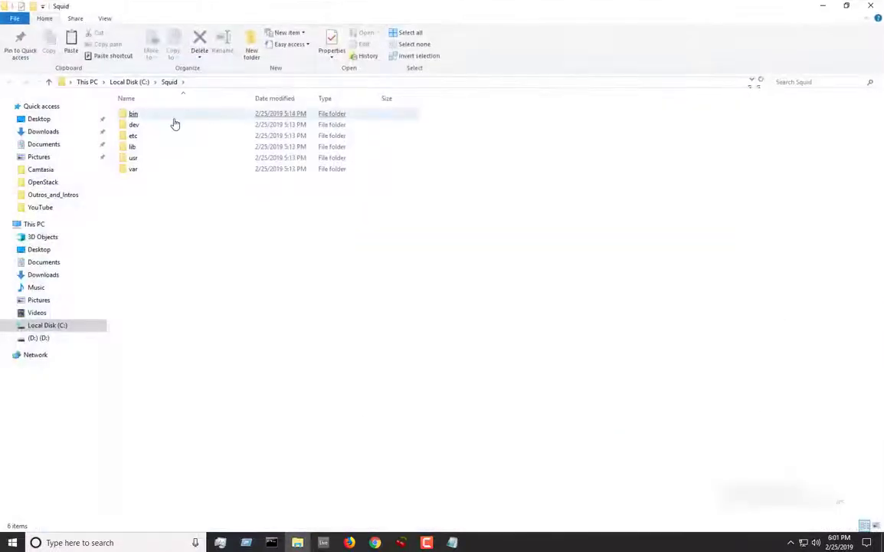
pyautogui.doubleClick(139, 135)
pyautogui.doubleClick(136, 115)
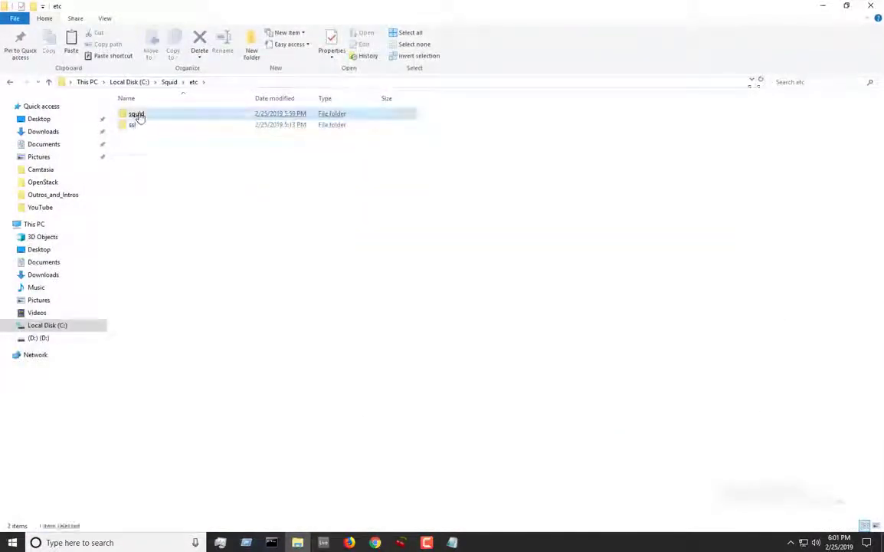
pyautogui.moveTo(197, 16); pyautogui.dragTo(502, 12)
# Step: Create a new text document named blocked_sites in the etc\squid folder
pyautogui.rightClick(475, 262)
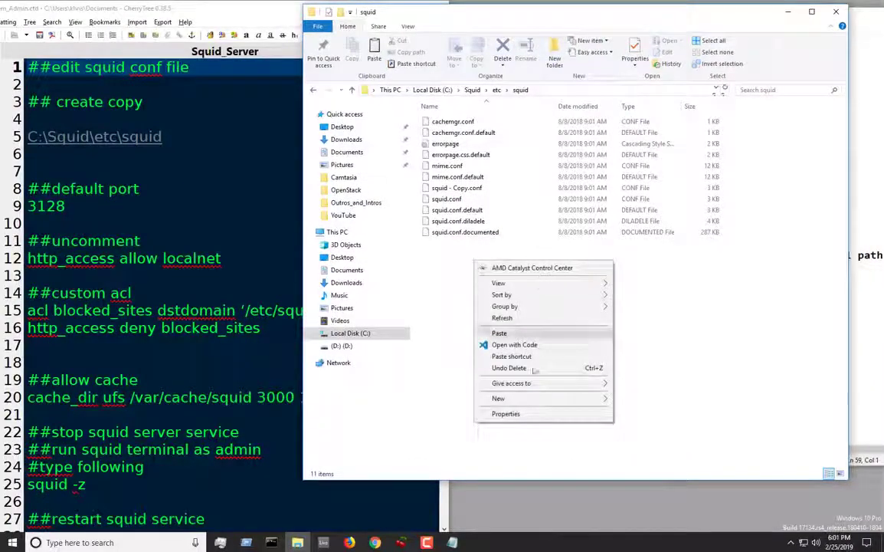
pyautogui.moveTo(559, 402)
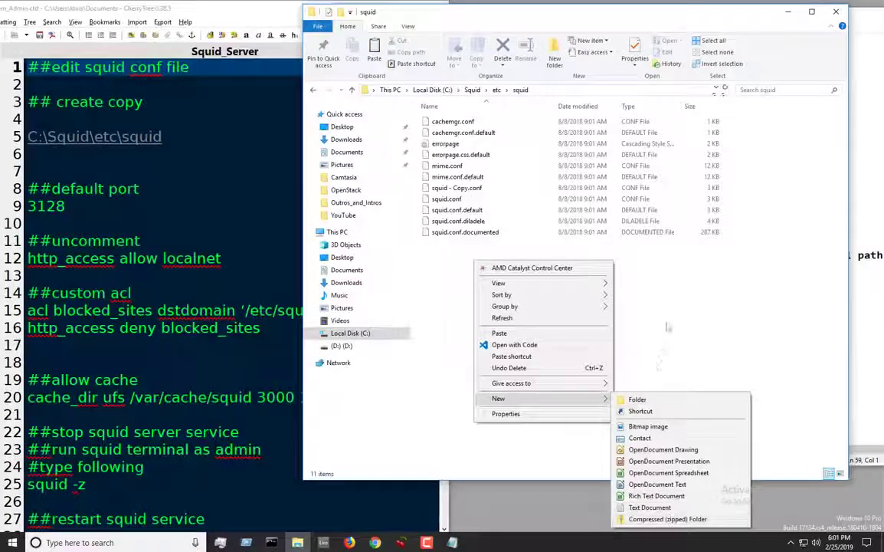
pyautogui.rightClick(599, 288)
pyautogui.rightClick(542, 270)
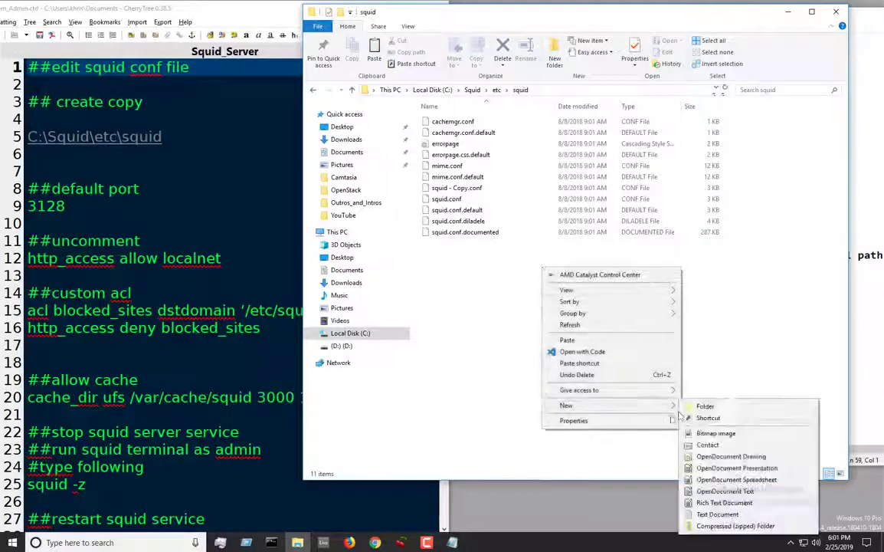
pyautogui.moveTo(659, 405)
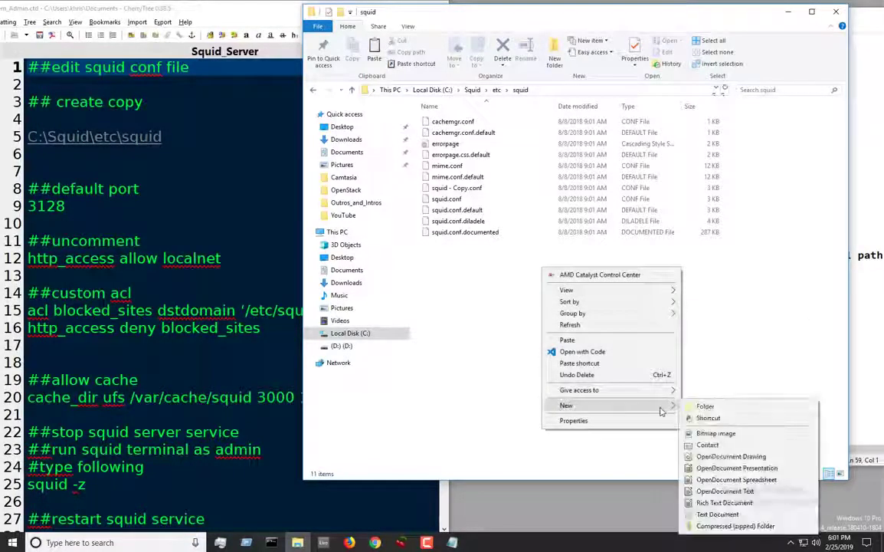
pyautogui.click(733, 518)
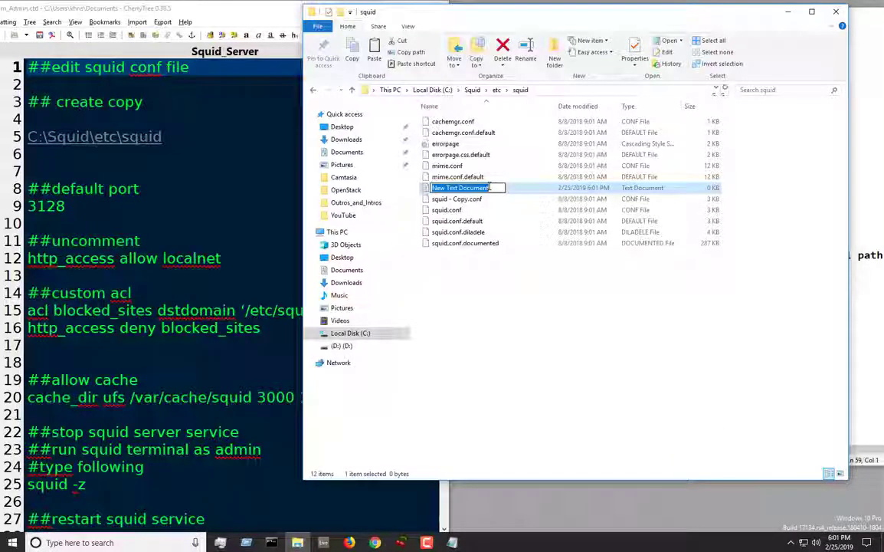
pyautogui.write('slocke')
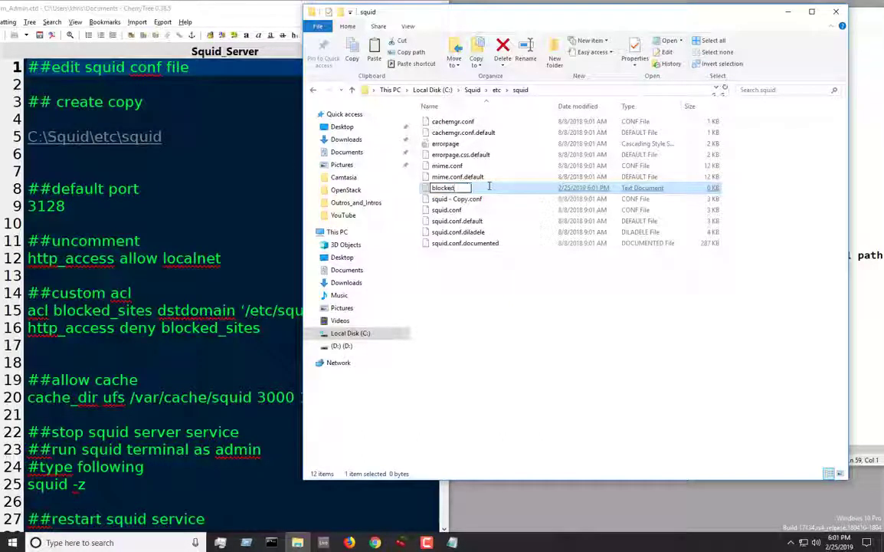
pyautogui.write('d_sites')
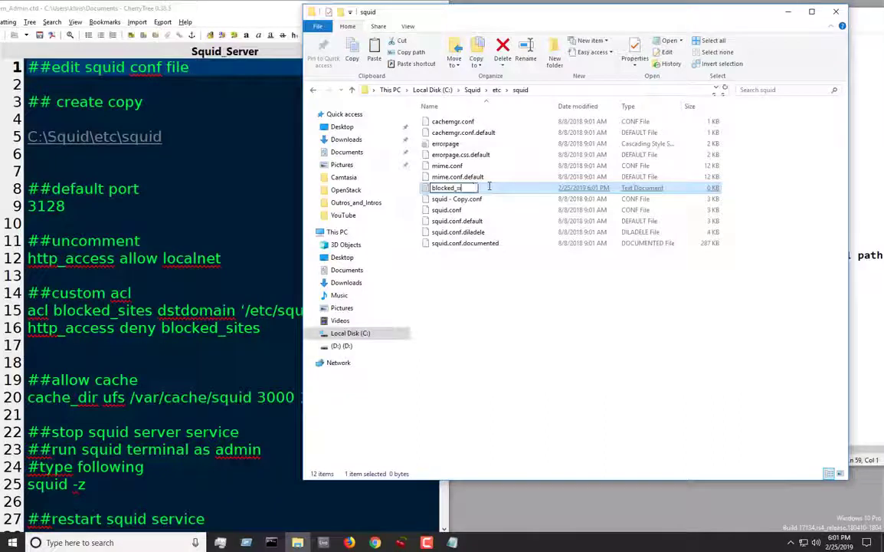
pyautogui.click(538, 333)
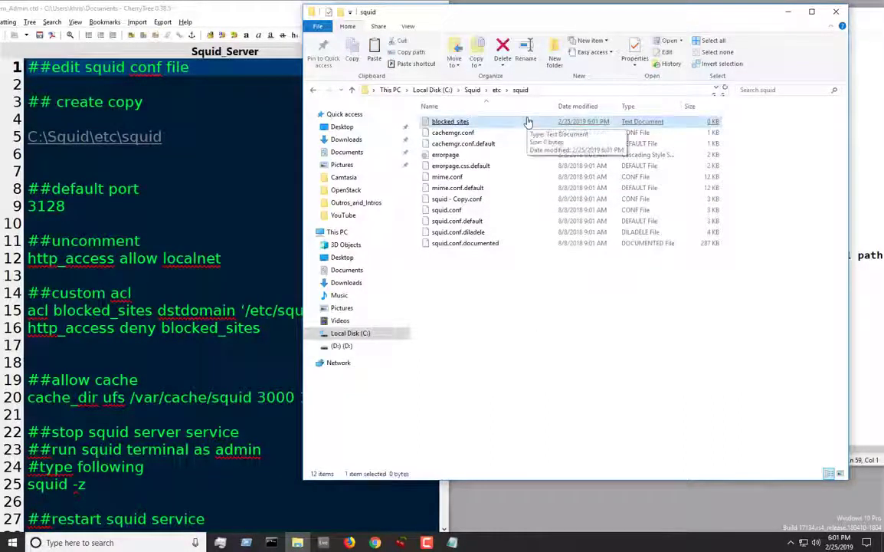
# Step: Minimize the folder window and shift the squid.conf window farther aside to reveal the custom ACL notes
pyautogui.moveTo(583, 12); pyautogui.dragTo(539, 13)
pyautogui.click(793, 13)
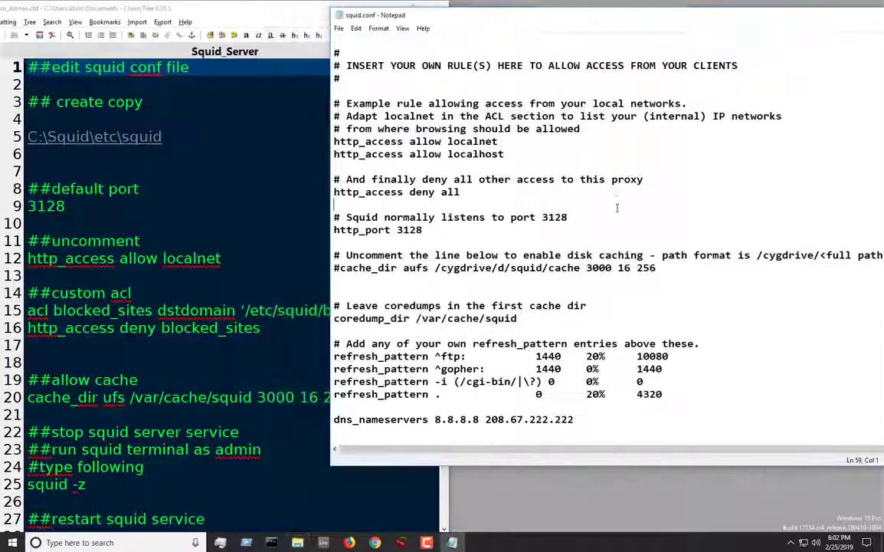
pyautogui.moveTo(495, 22); pyautogui.dragTo(580, 23)
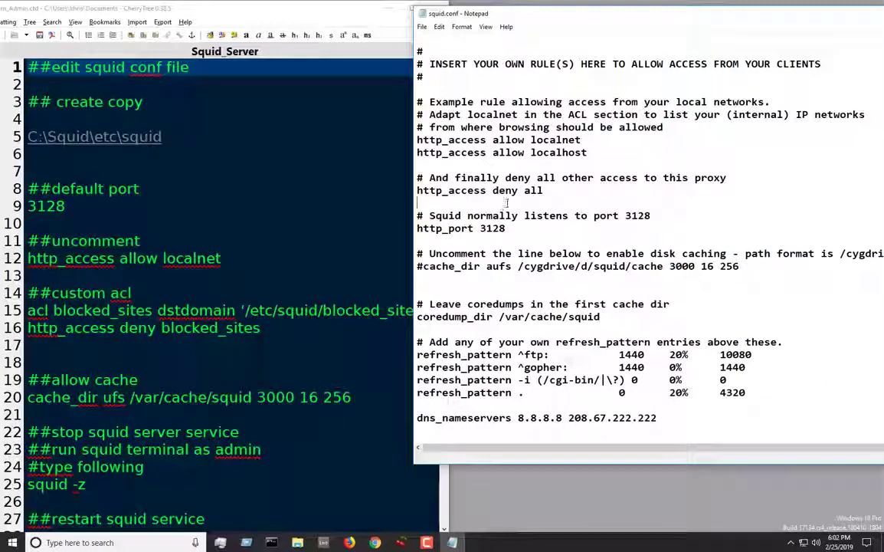
# Step: Add the comment "## custom acl" to squid.conf between the http_port 3128 line and the disk caching section
pyautogui.scroll(-1, 527, 197)
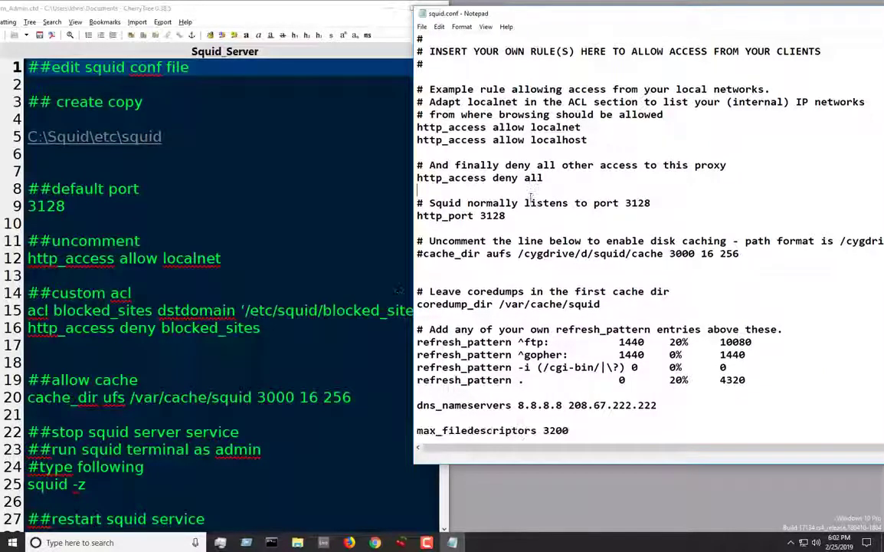
pyautogui.scroll(2, 553, 251)
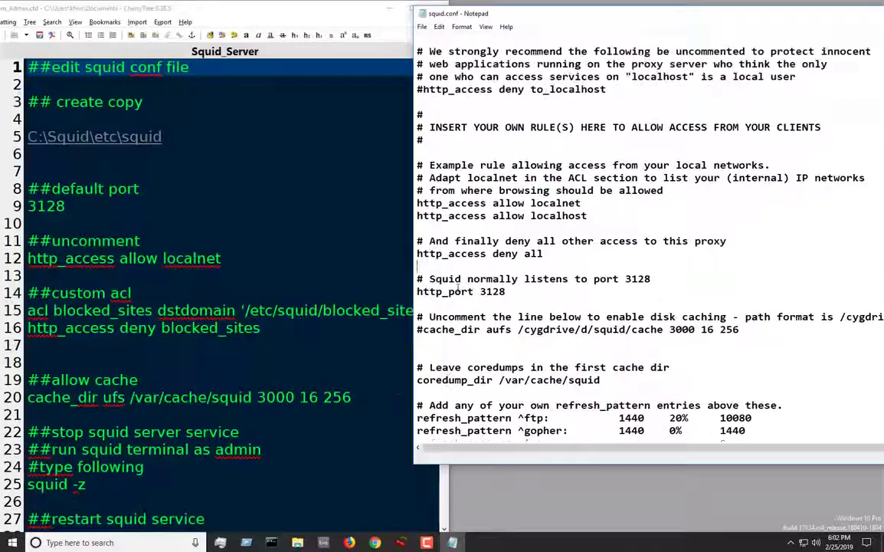
pyautogui.scroll(12, 547, 232)
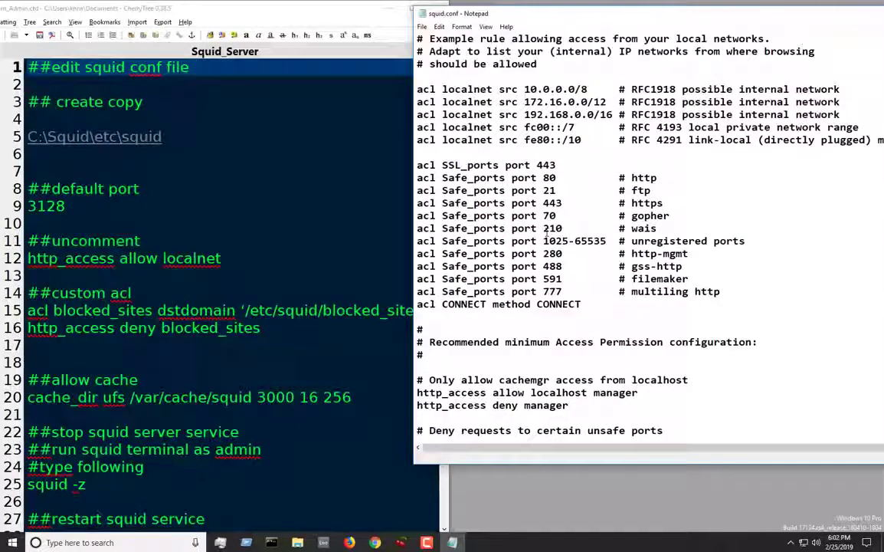
pyautogui.scroll(1, 546, 233)
pyautogui.scroll(-10, 547, 234)
pyautogui.click(449, 276)
pyautogui.write('#')
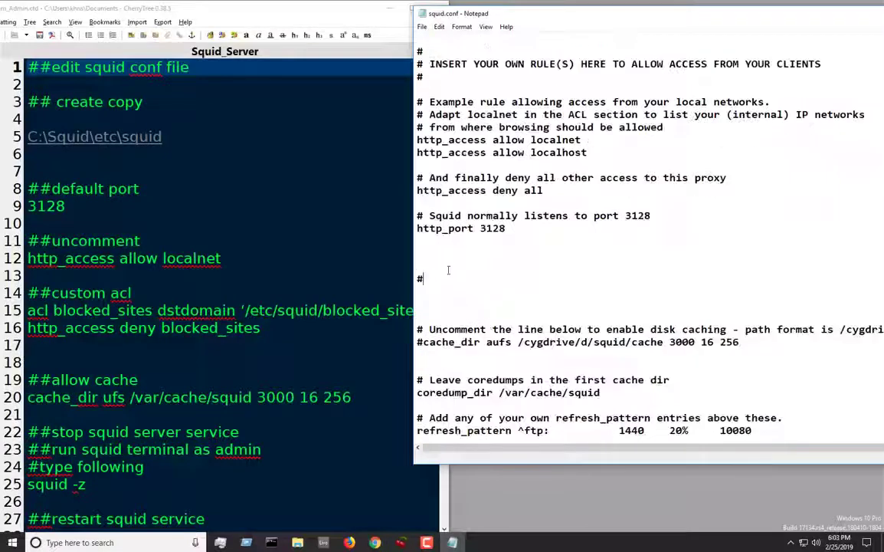
pyautogui.write('# custom')
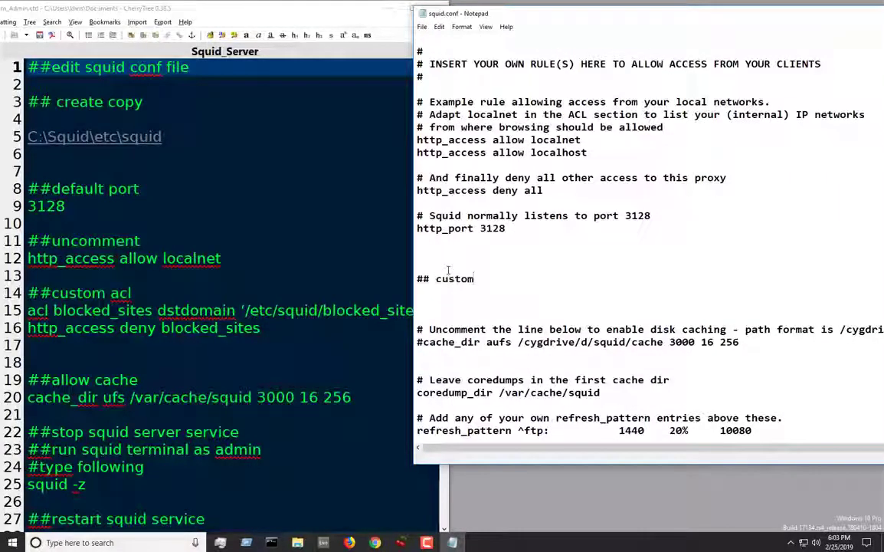
pyautogui.write(' acl')
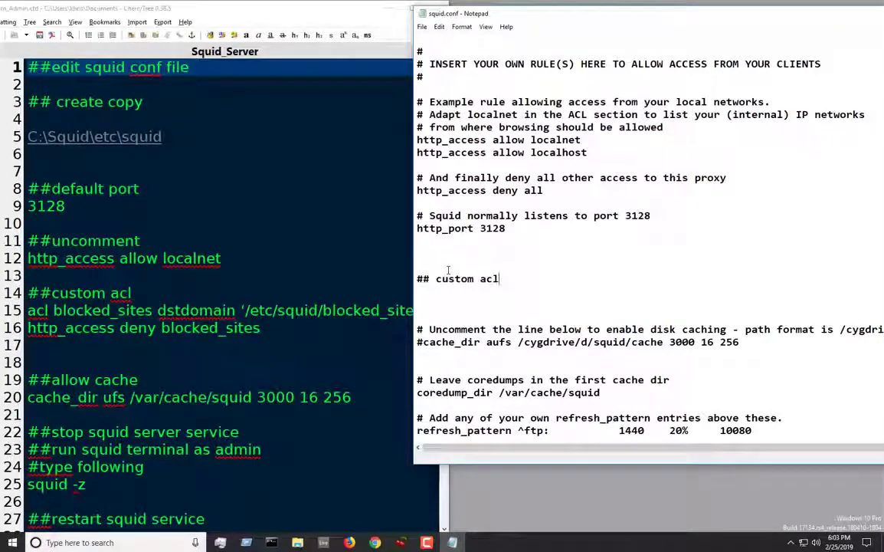
# Step: Below the "## custom acl" comment in squid.conf, add the line acl blocked_sites dstdomain '/etc/squid/blocked_sites'
pyautogui.press('Return')
pyautogui.write('ac')
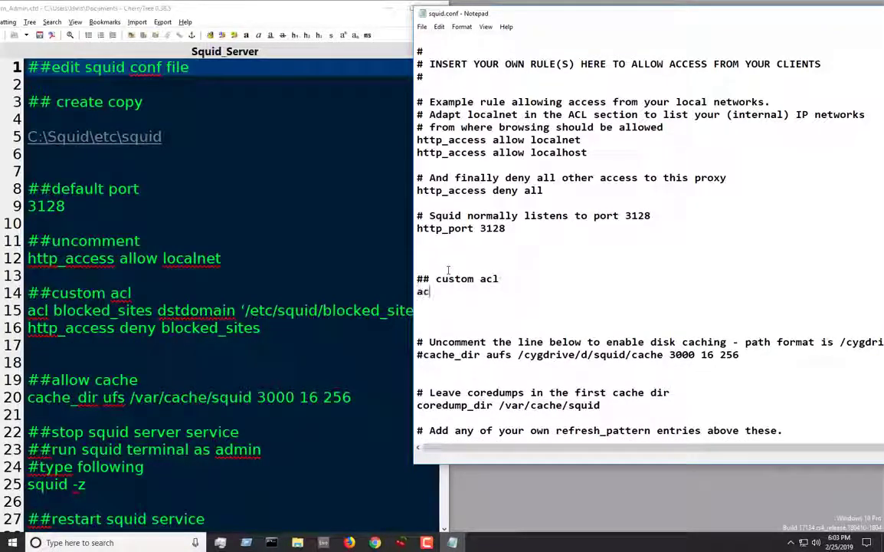
pyautogui.write('l block')
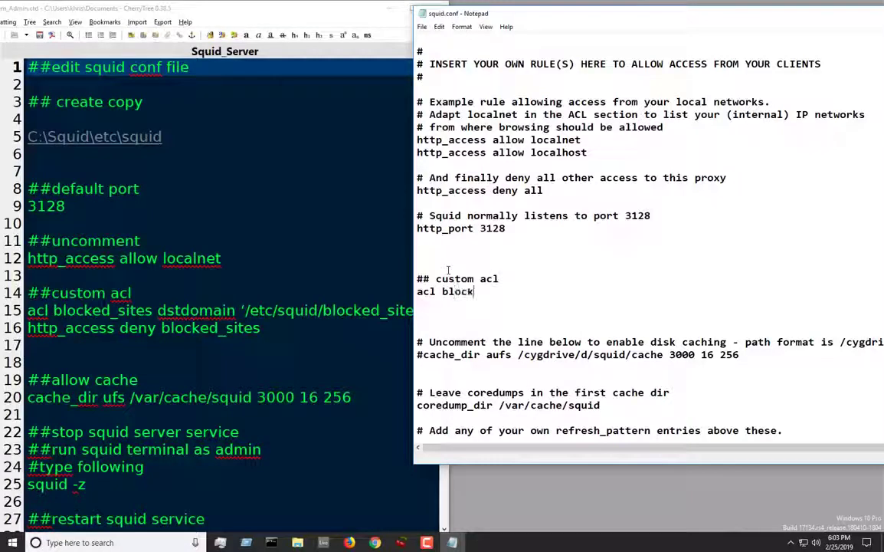
pyautogui.write('ed_si')
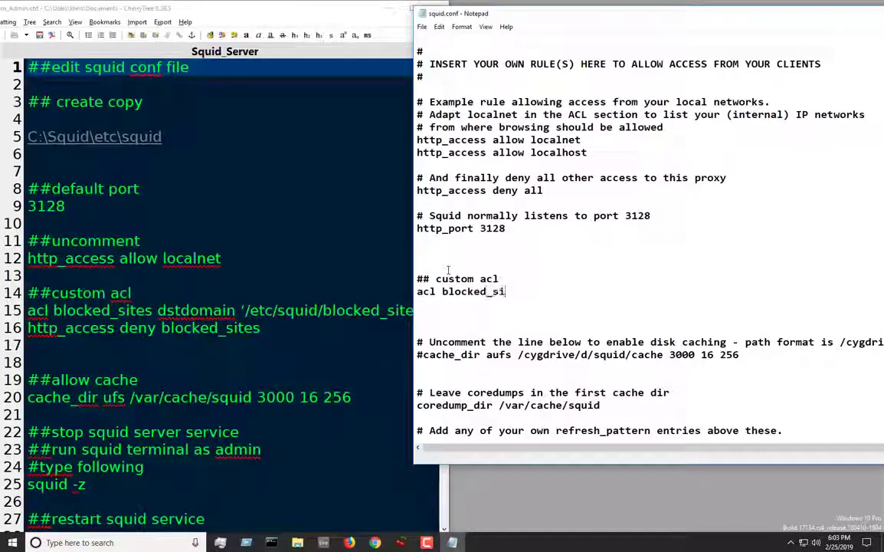
pyautogui.write('tes dstdom')
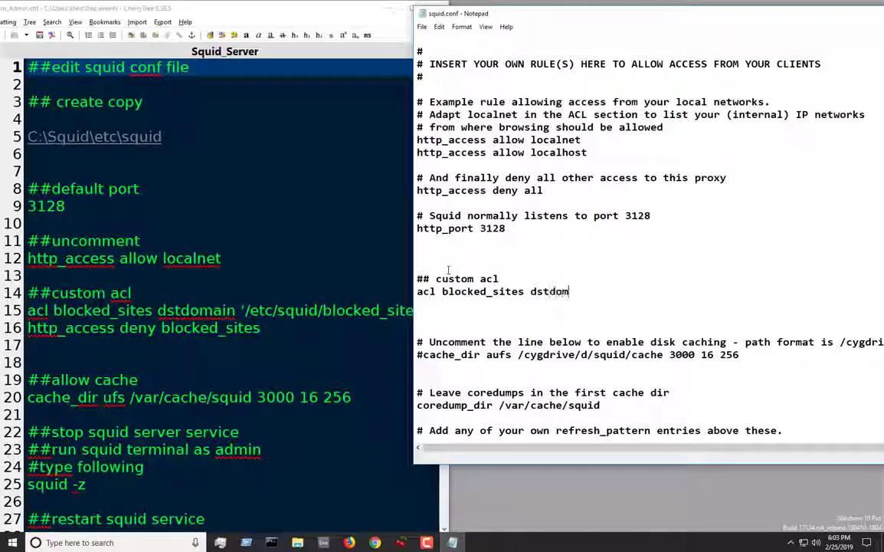
pyautogui.write('ain')
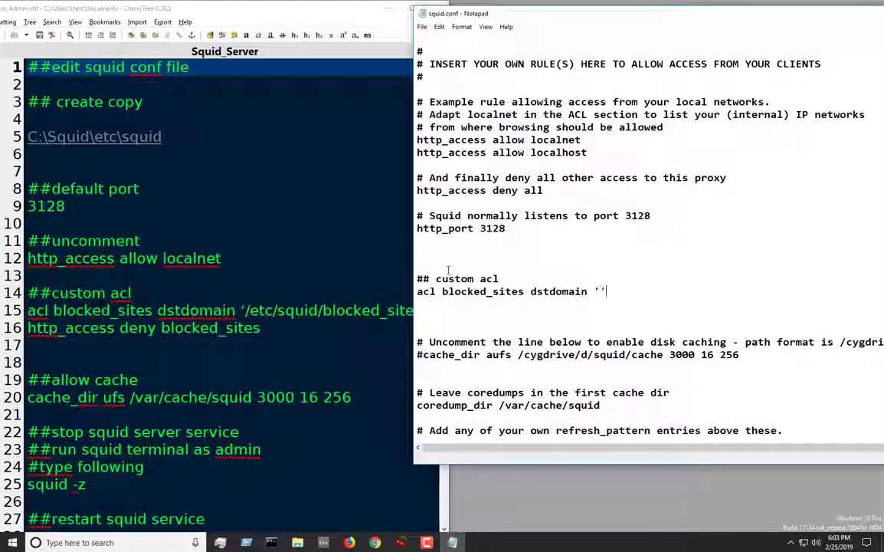
pyautogui.press('Left')
pyautogui.write('/etc/')
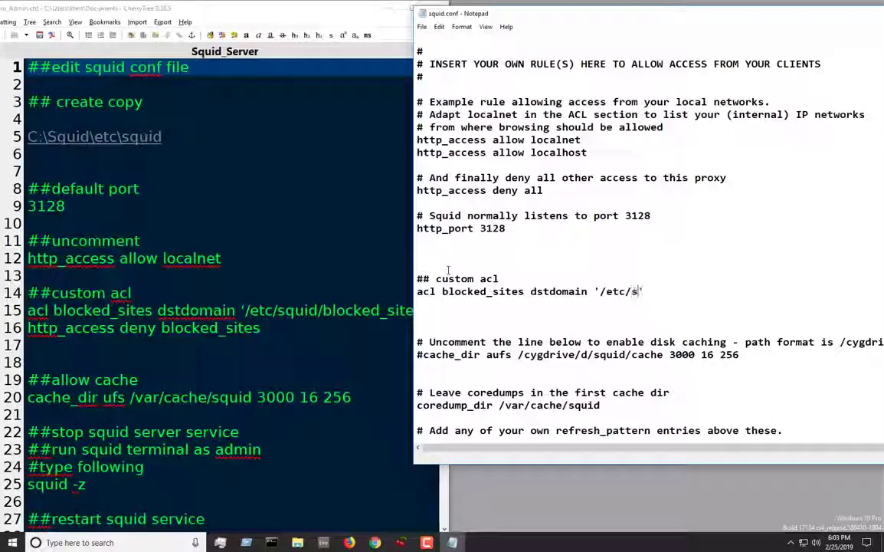
pyautogui.write('squid')
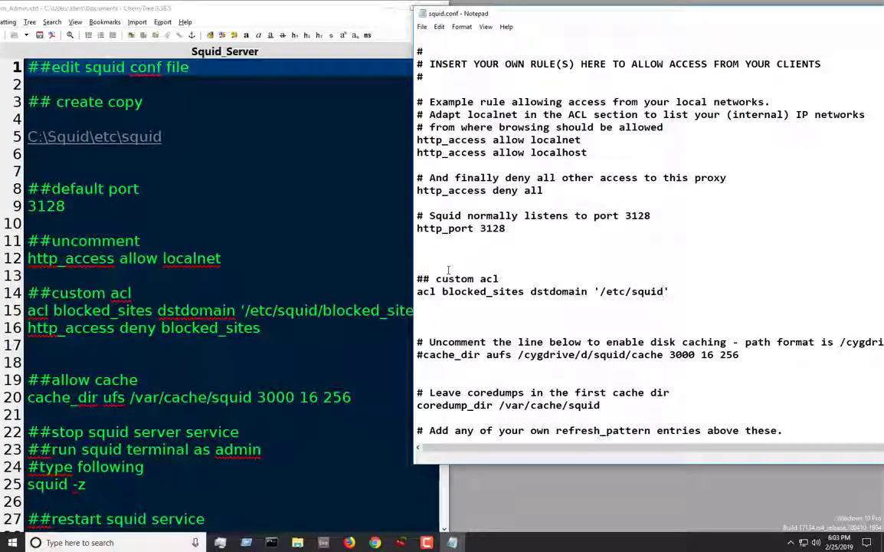
pyautogui.write('/blocked_')
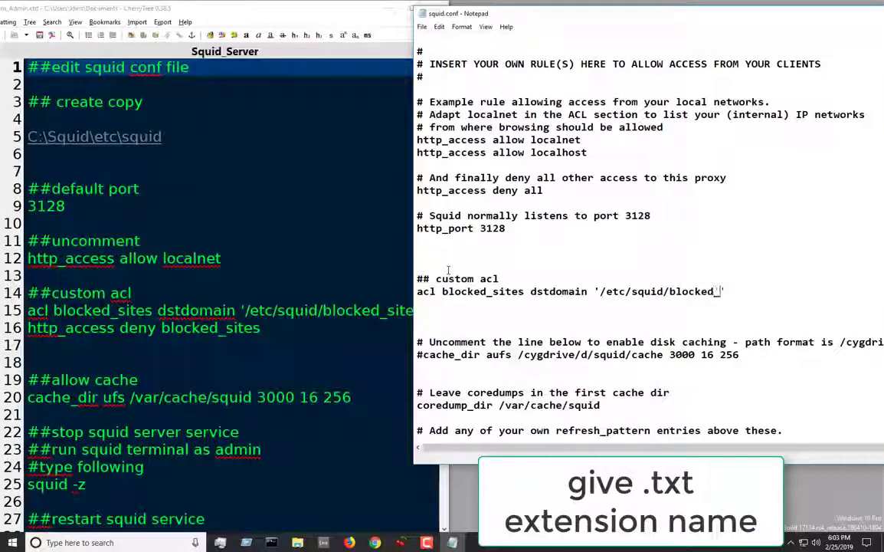
pyautogui.write('sites')
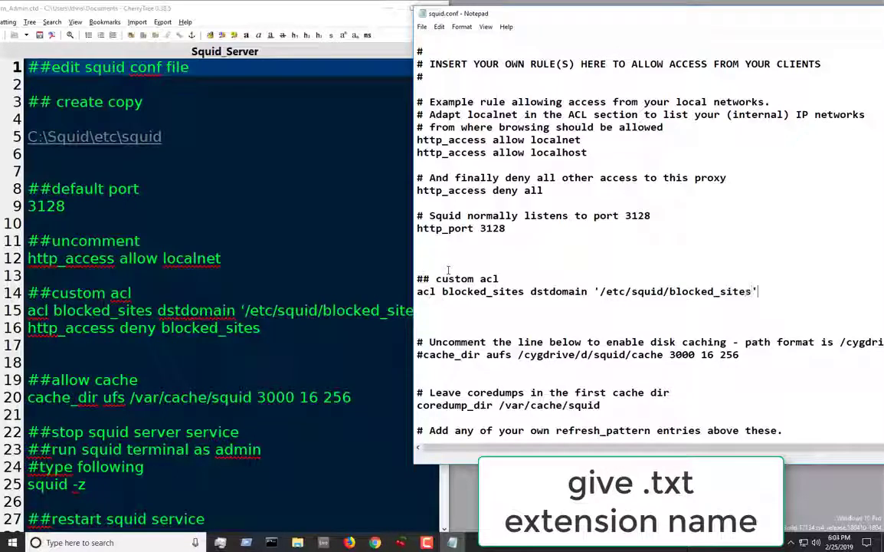
# Step: Add the rule "http_access deny blocked_sites" on the line below the blocked_sites acl in squid.conf
pyautogui.press('Return')
pyautogui.write('http')
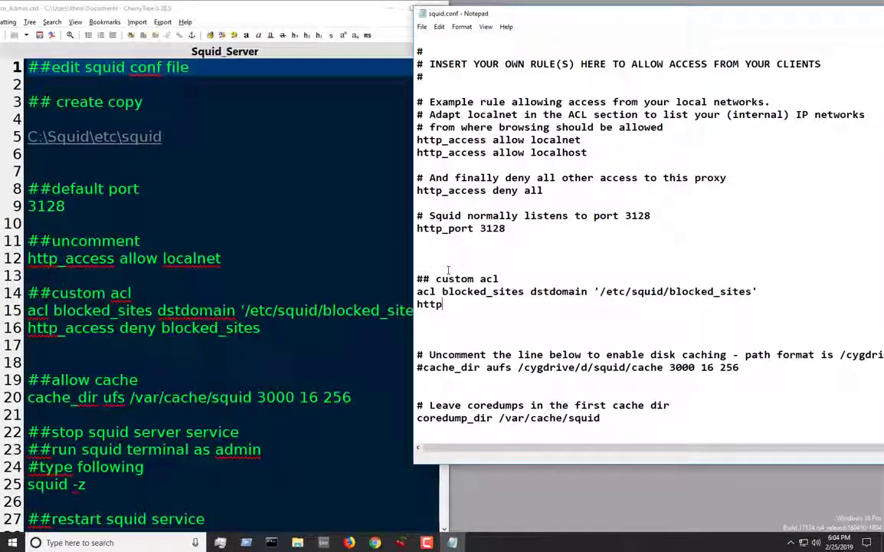
pyautogui.write('_access')
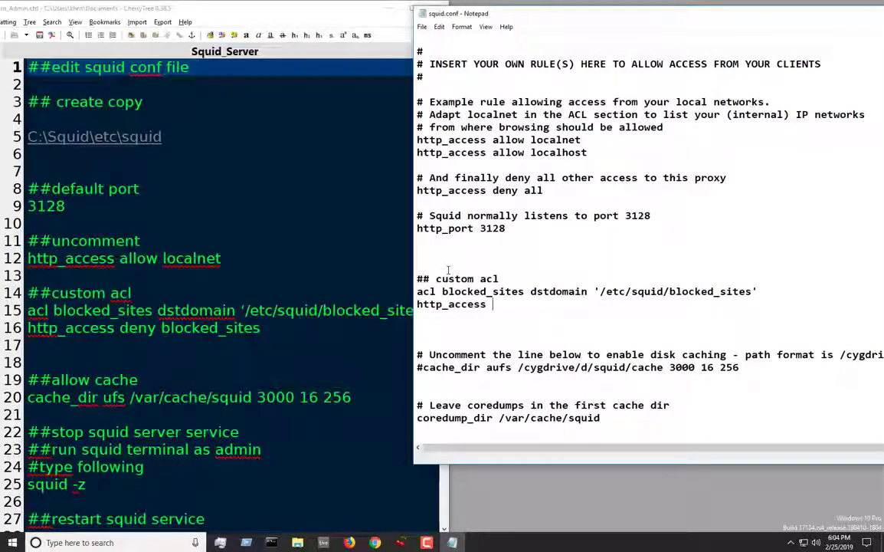
pyautogui.write(' deny')
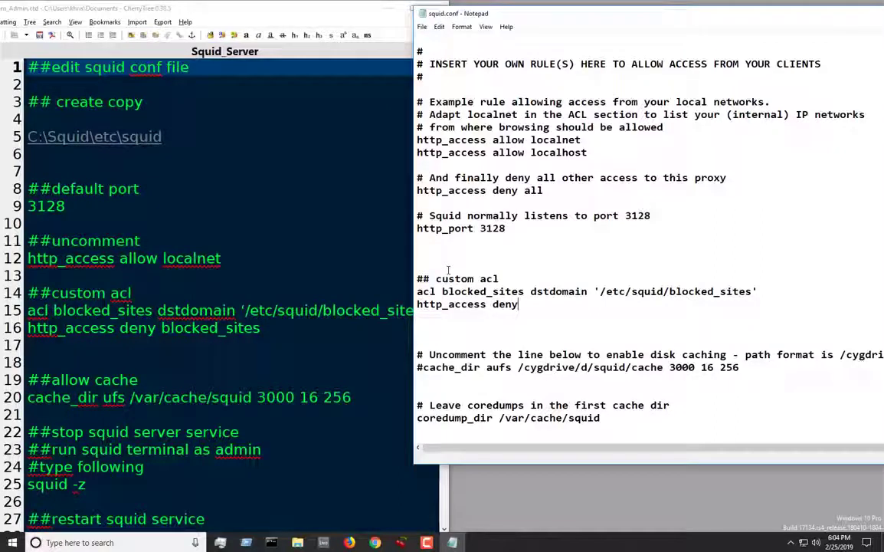
pyautogui.write(' block')
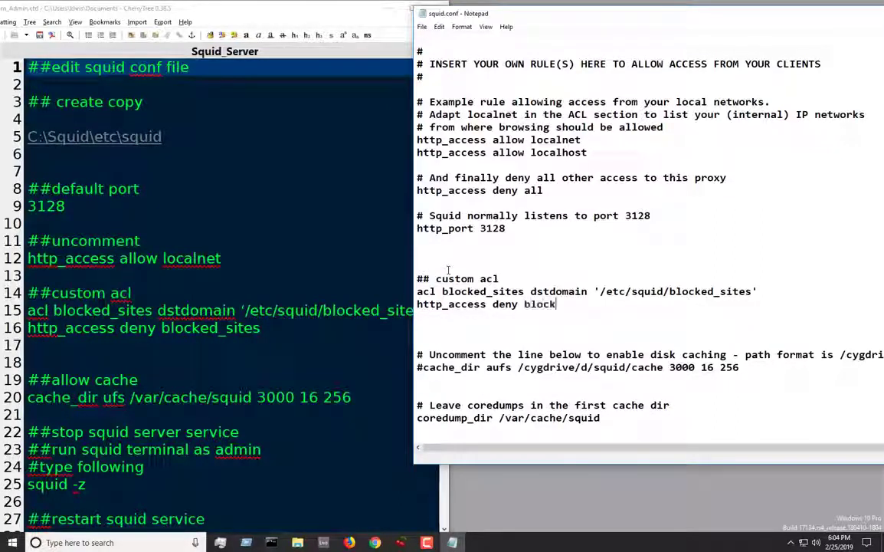
pyautogui.write('ed_sites')
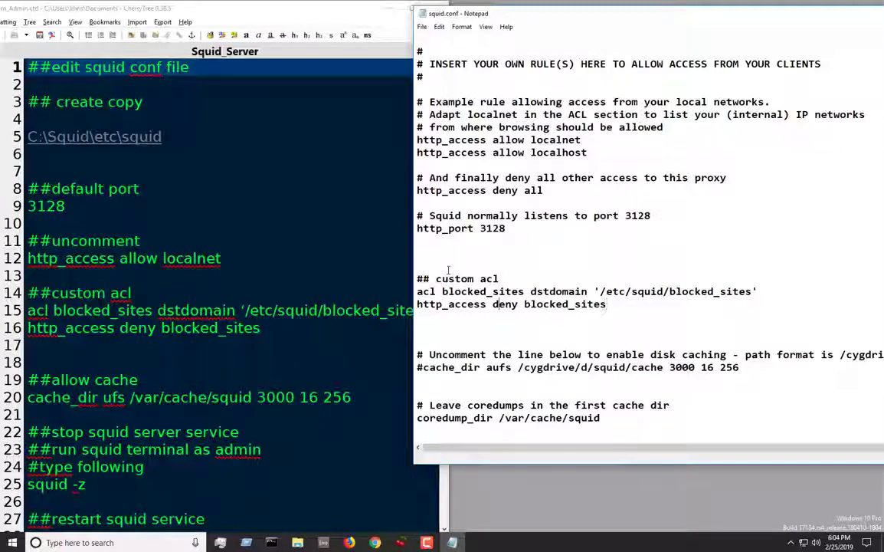
pyautogui.press('Up')
pyautogui.press('Up')
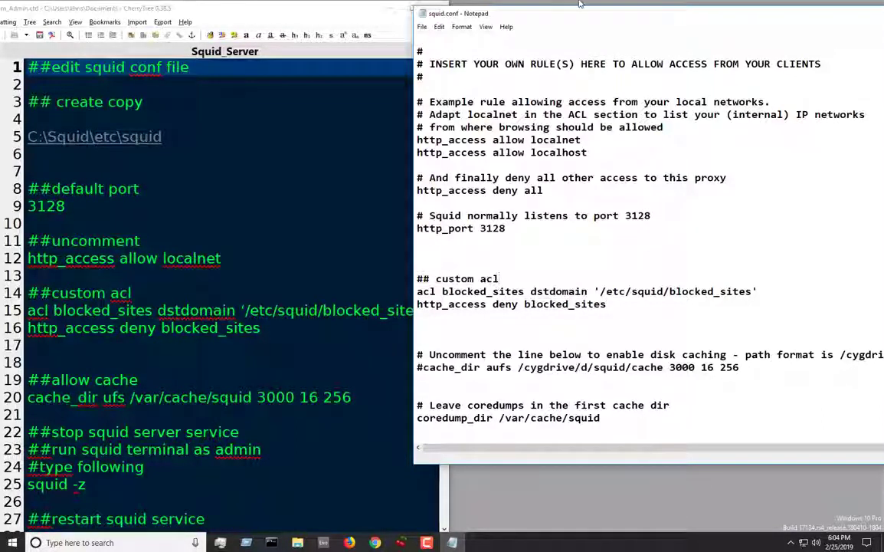
# Step: Open the Squid installation folder, go to etc\squid, and open the blocked_sites text file for editing, moving its window higher
pyautogui.click(792, 543)
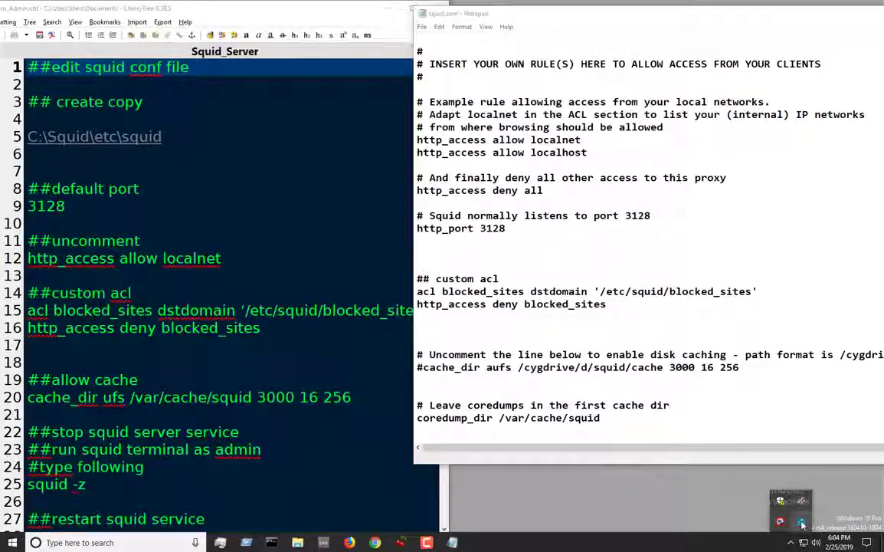
pyautogui.rightClick(802, 523)
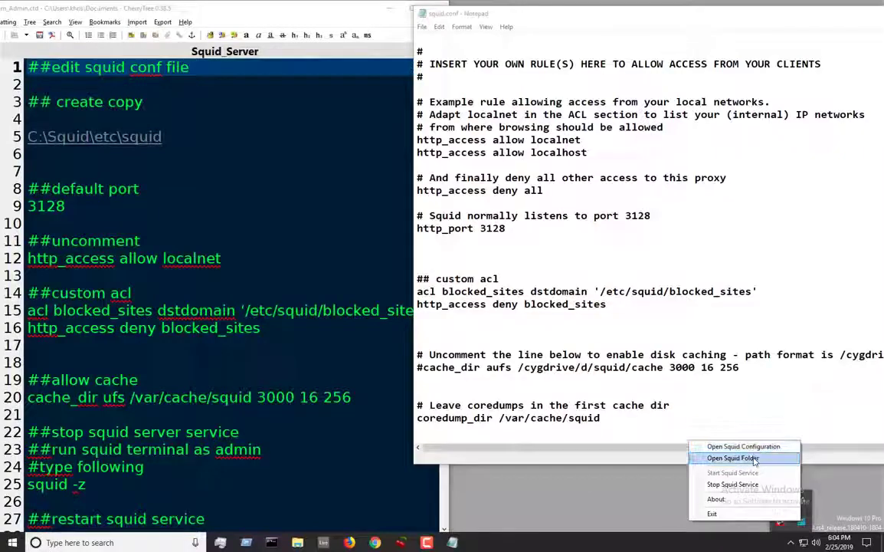
pyautogui.click(755, 459)
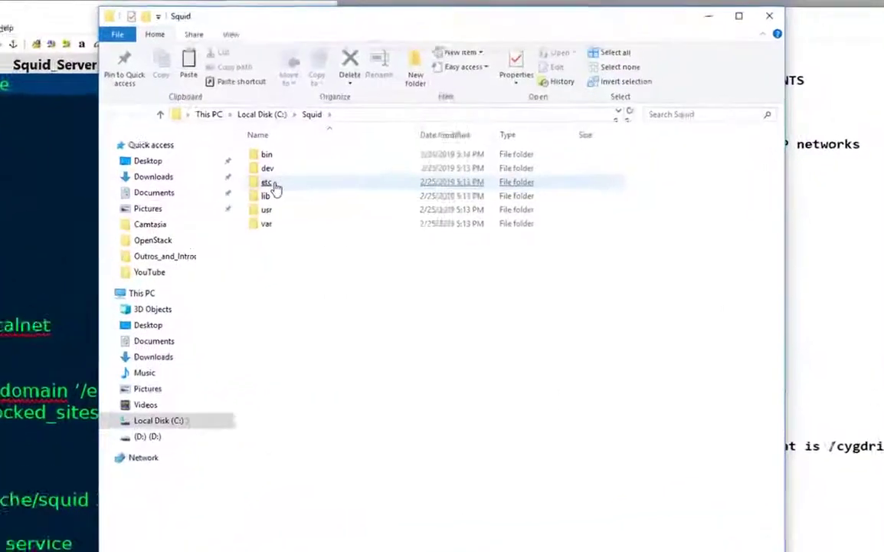
pyautogui.doubleClick(387, 146)
pyautogui.doubleClick(388, 125)
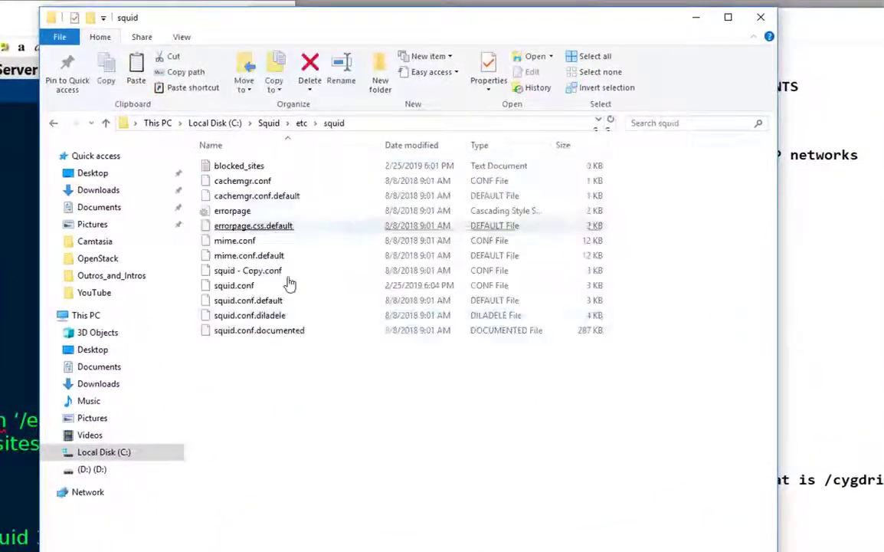
pyautogui.doubleClick(252, 168)
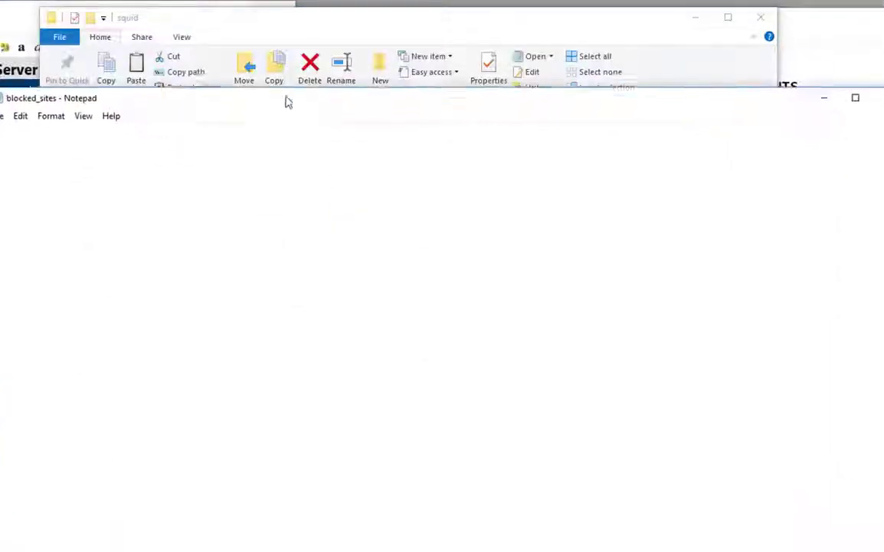
pyautogui.moveTo(288, 102); pyautogui.dragTo(292, 41)
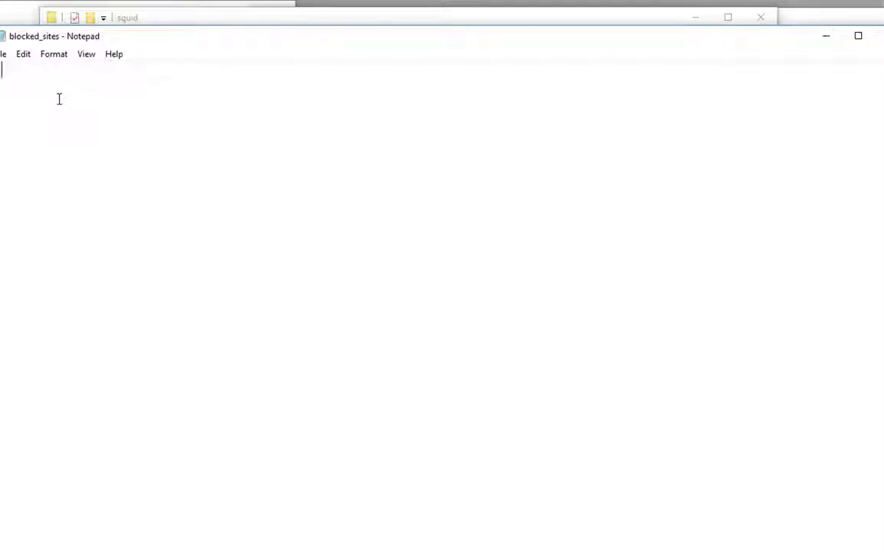
# Step: List the domains .facebook.com, .msn.com and .yahoo.com on separate lines in the blocked_sites file
pyautogui.write('facebook')
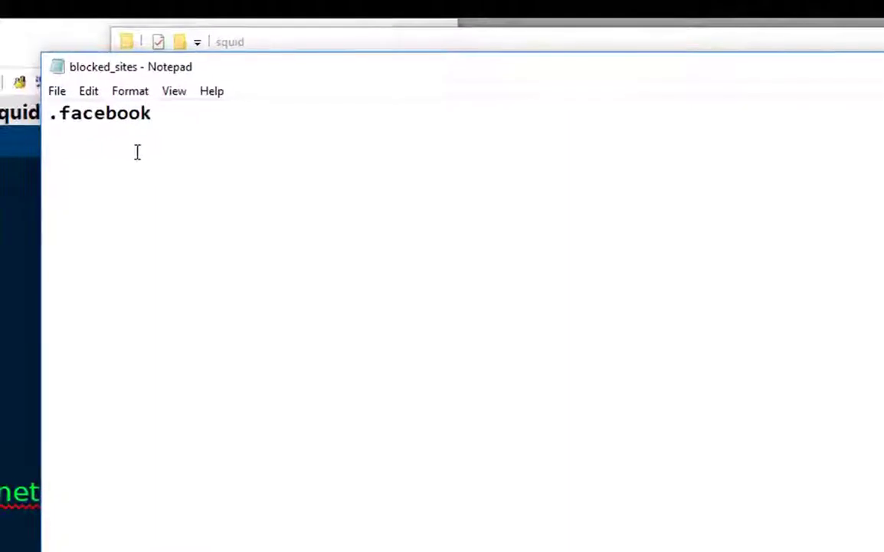
pyautogui.write('.com')
pyautogui.press('Return')
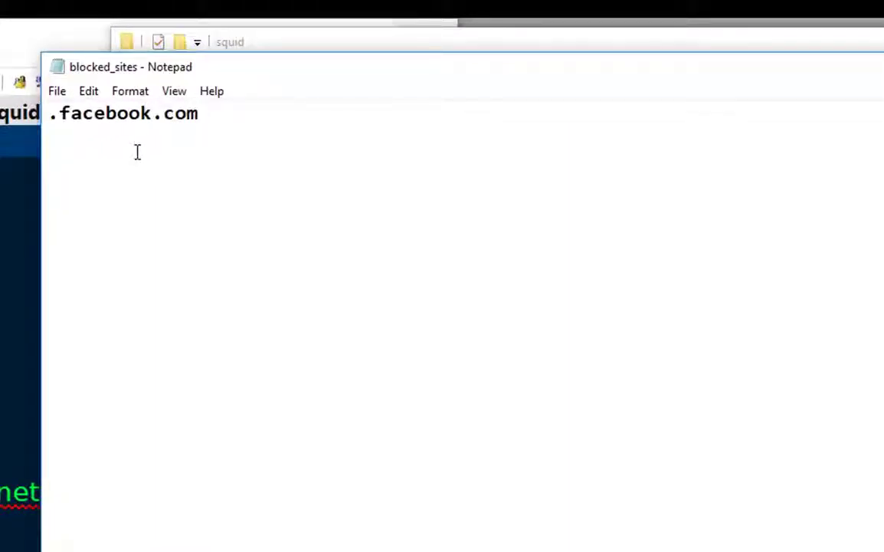
pyautogui.write('.msn.c')
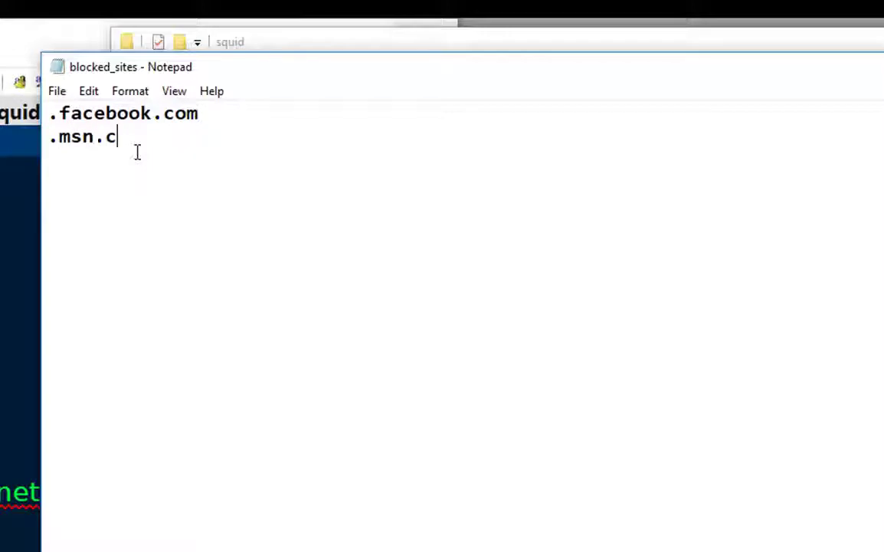
pyautogui.write('om')
pyautogui.press('Return')
pyautogui.write('.yahoo.com')
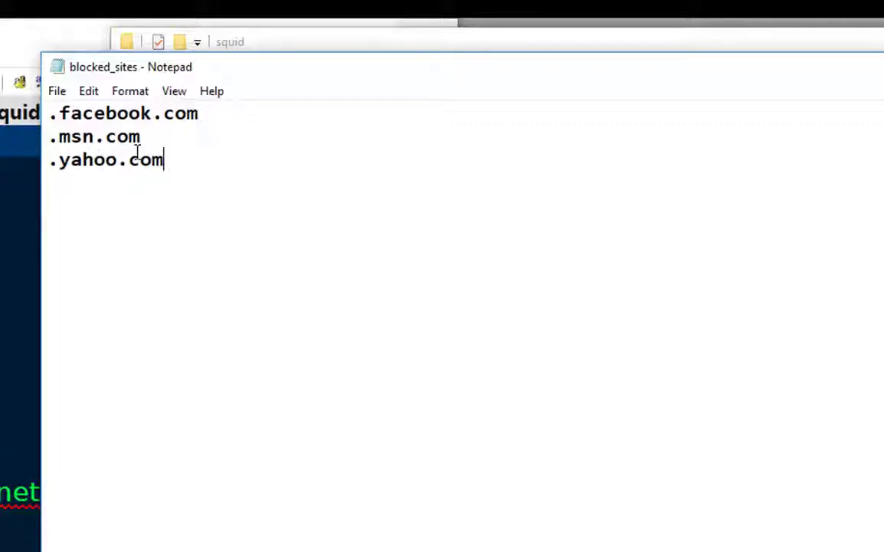
pyautogui.press('Return')
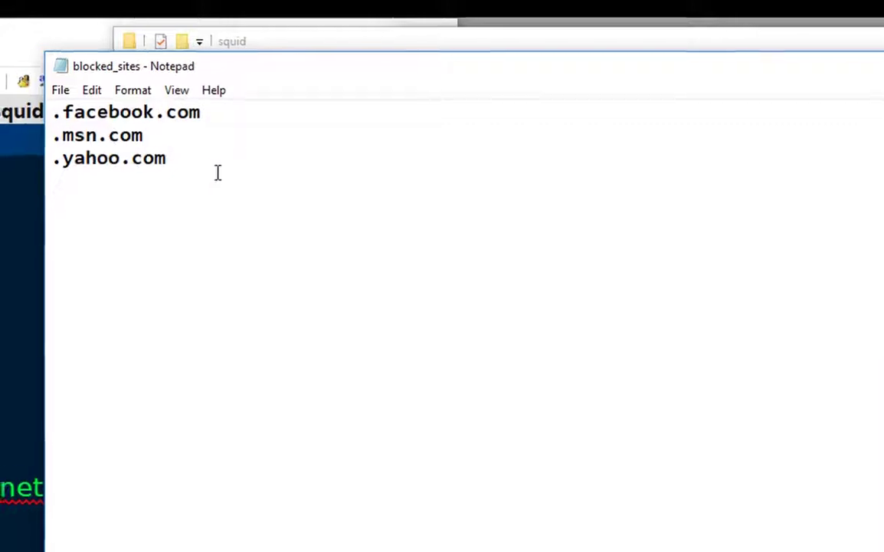
pyautogui.hotkey('ctrl', 'a')
pyautogui.click(184, 161)
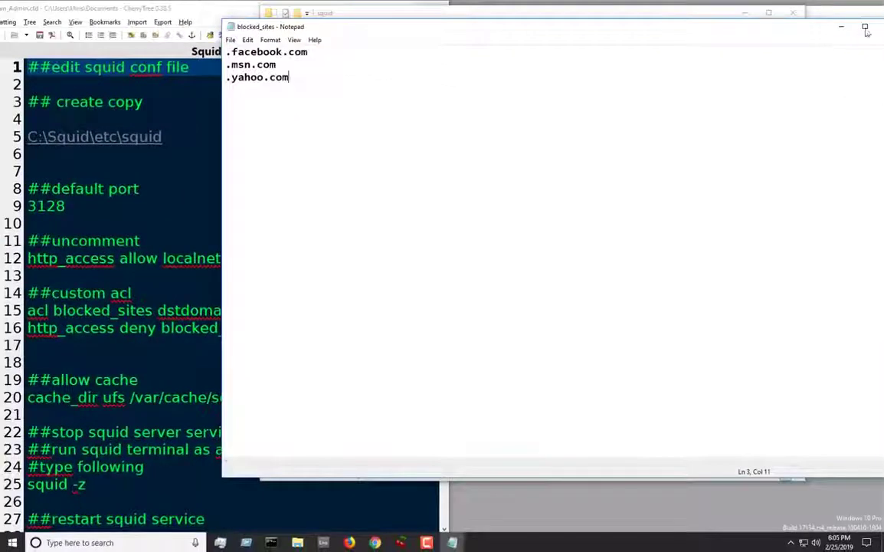
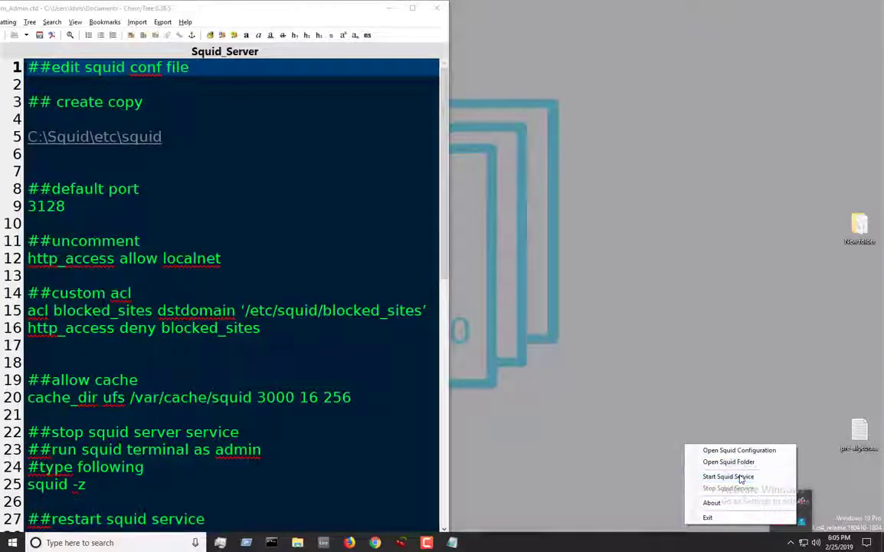
# Step: Start the Squid service
pyautogui.click(741, 476)
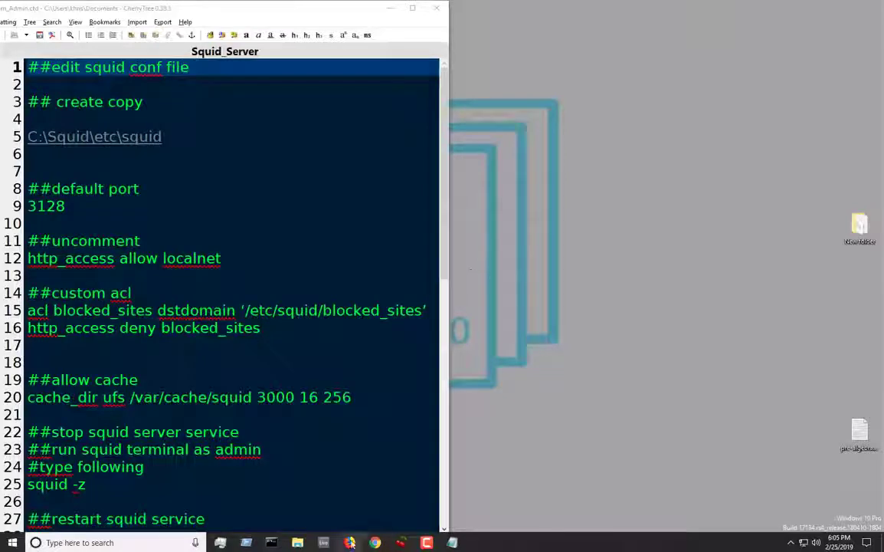
# Step: Switch to Firefox, search for facebook, and open the Facebook login page from the results to test site access
pyautogui.click(349, 543)
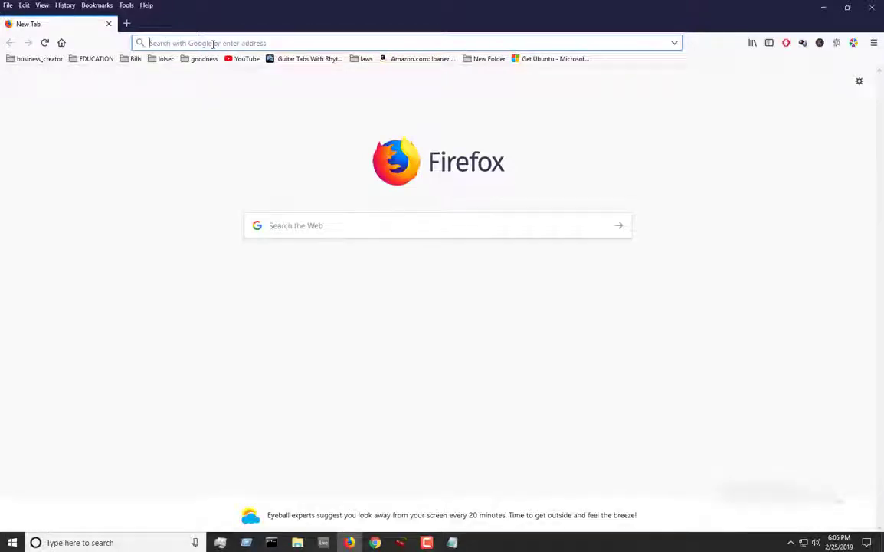
pyautogui.write('facebook')
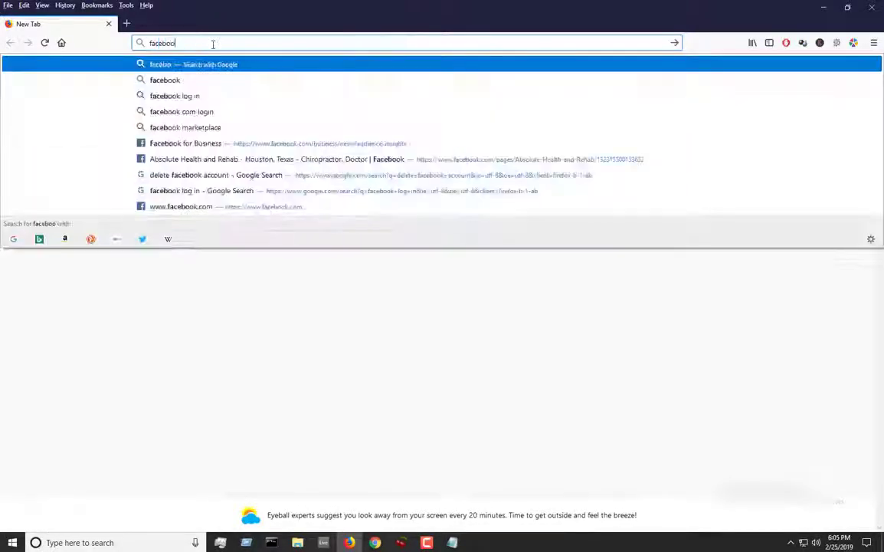
pyautogui.press('Return')
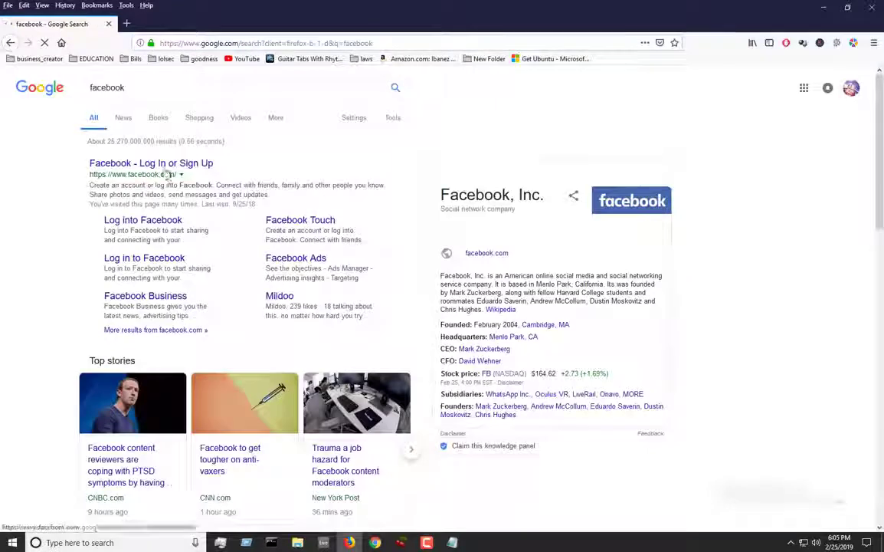
pyautogui.click(162, 164)
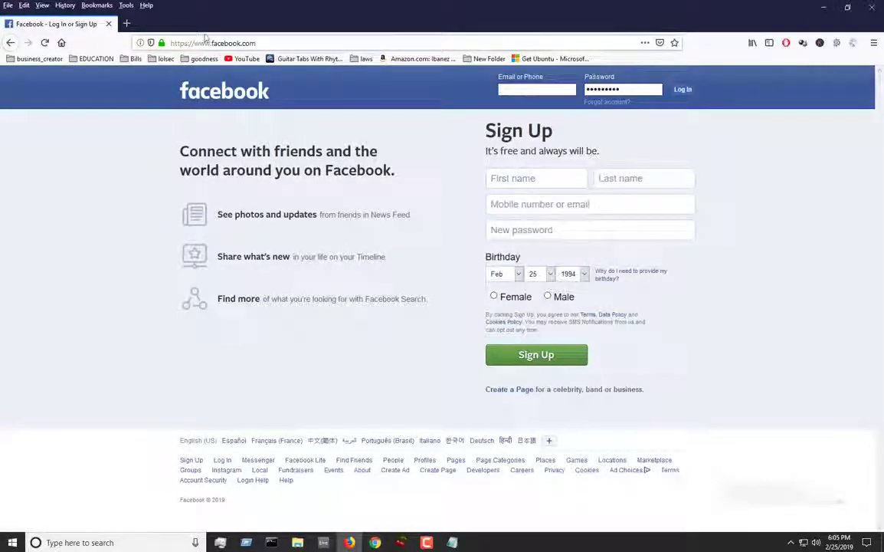
# Step: Minimize Firefox and the CherryTree notes to show the desktop
pyautogui.click(824, 9)
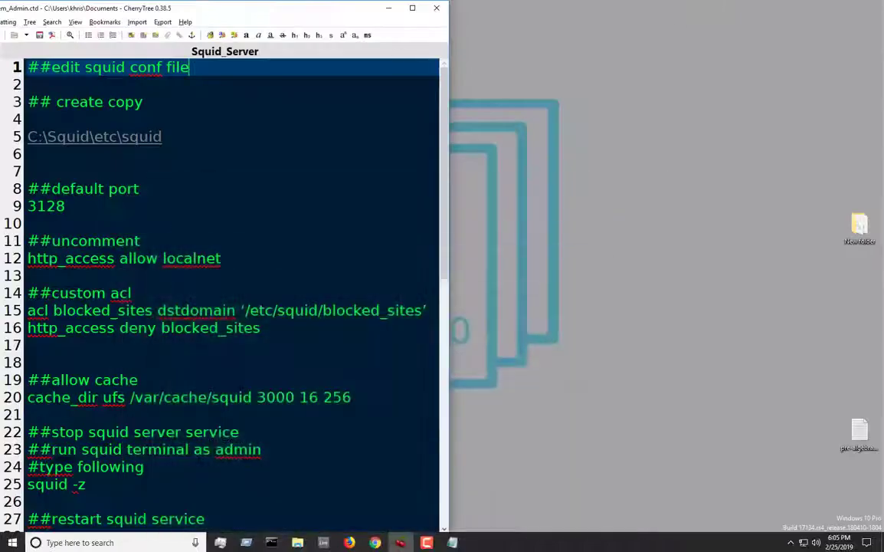
pyautogui.click(388, 8)
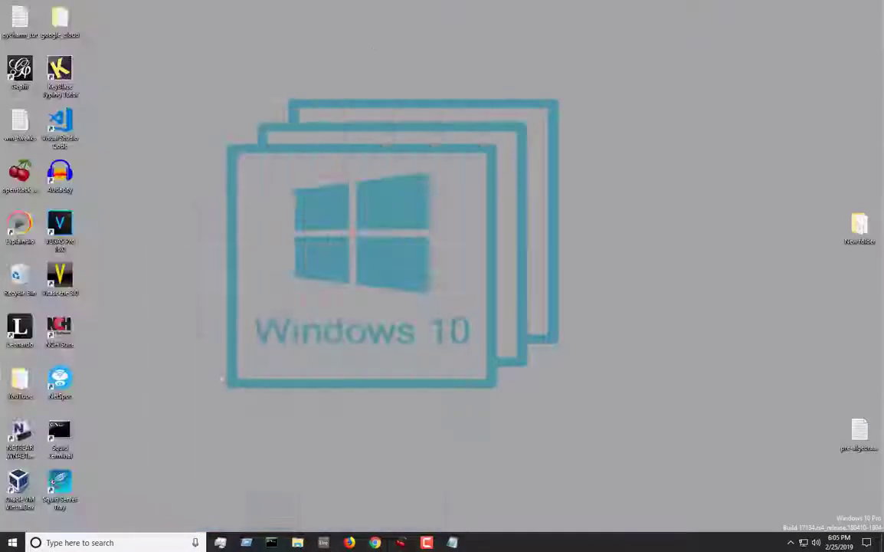
# Step: Find and open the Windows Internet Options and go to the connection settings
pyautogui.click(84, 542)
pyautogui.write('interne')
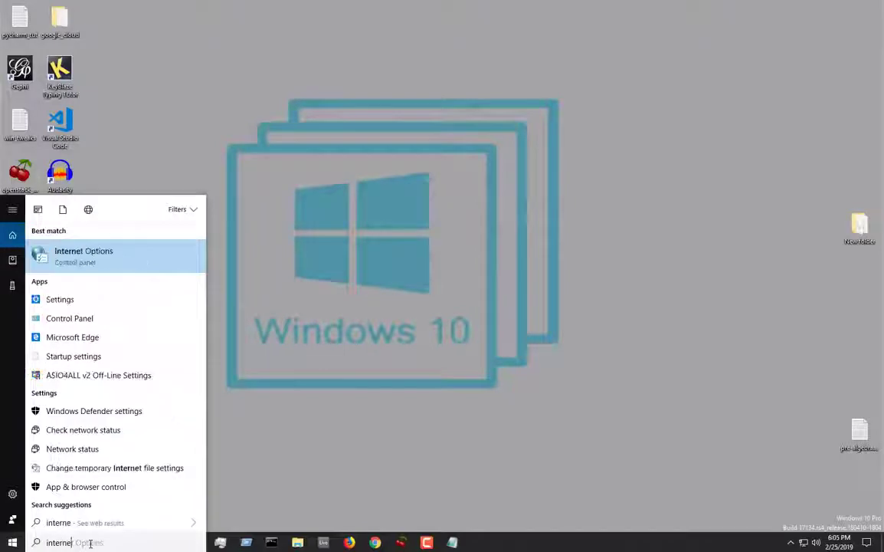
pyautogui.click(74, 247)
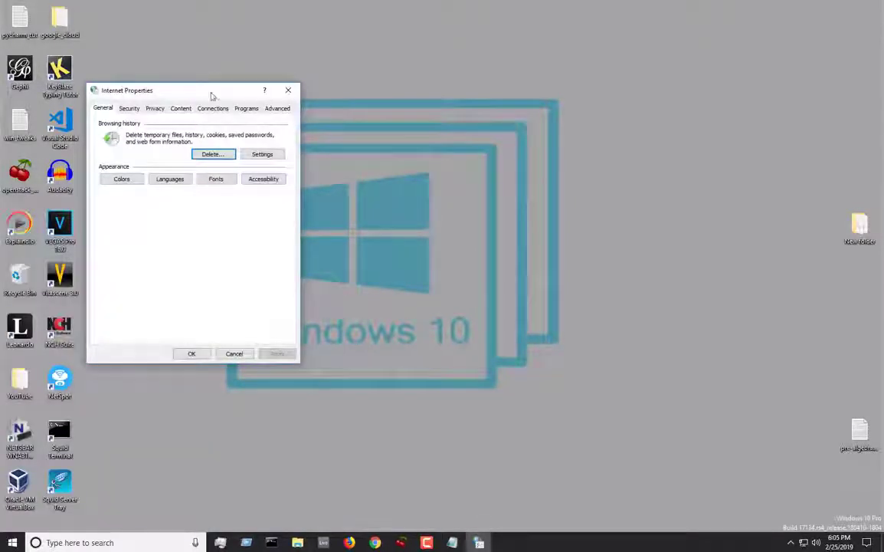
pyautogui.moveTo(215, 84); pyautogui.dragTo(217, 71)
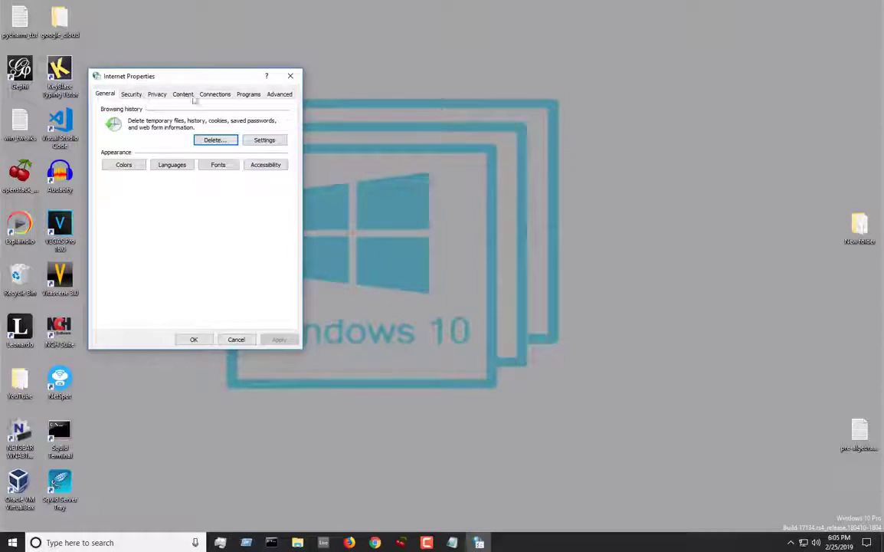
pyautogui.click(213, 94)
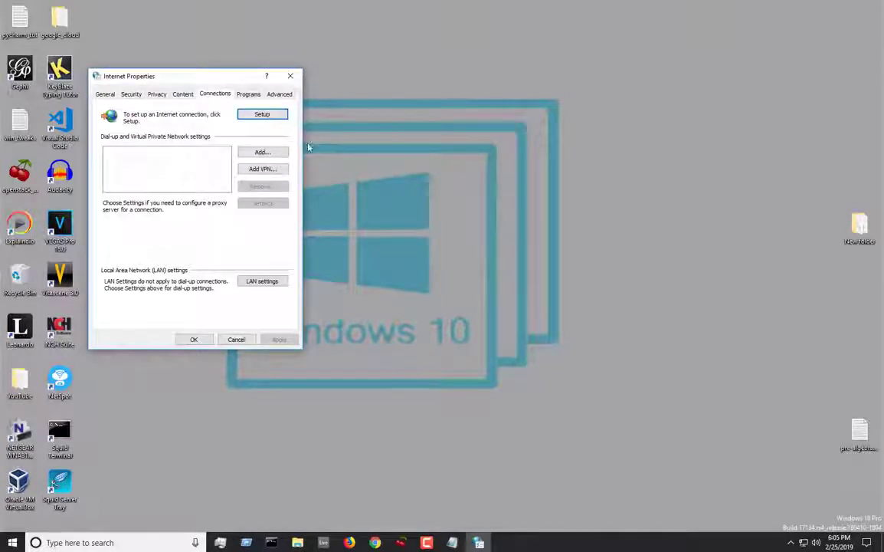
pyautogui.click(181, 94)
pyautogui.click(157, 94)
pyautogui.click(128, 94)
pyautogui.click(105, 94)
pyautogui.click(248, 94)
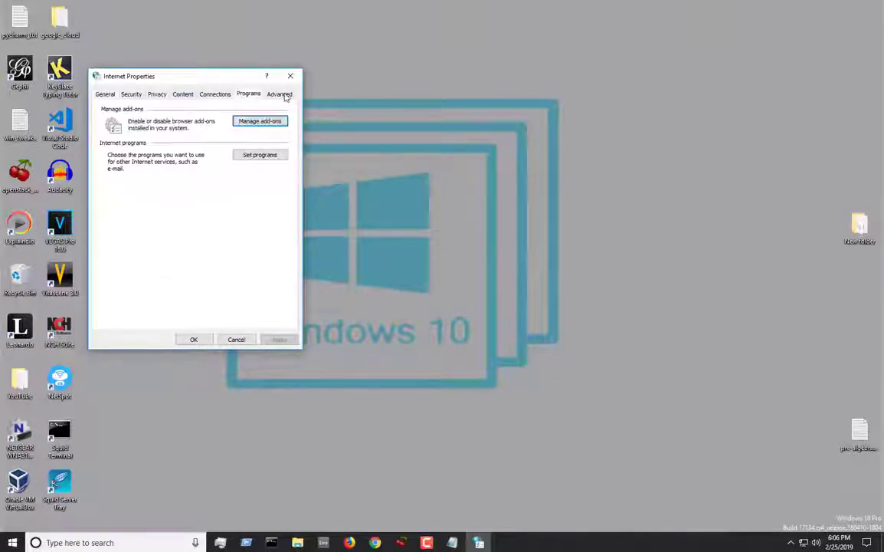
pyautogui.click(279, 94)
# Step: Open the LAN settings in the connection settings and enable the use of a proxy server for the LAN
pyautogui.click(218, 94)
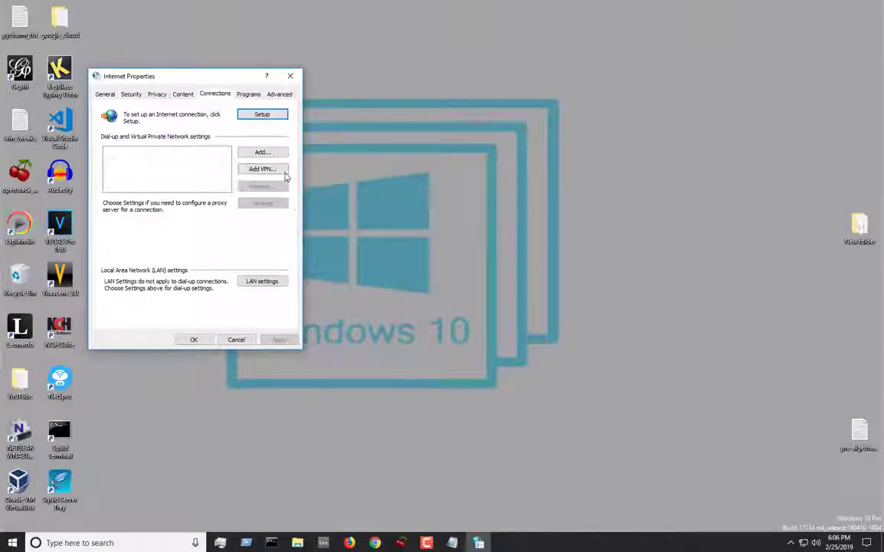
pyautogui.click(259, 283)
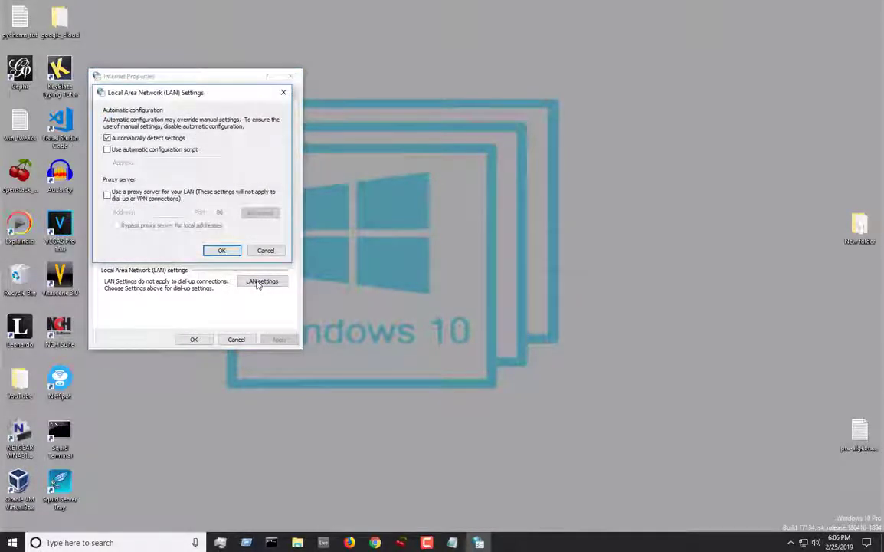
pyautogui.moveTo(169, 92); pyautogui.dragTo(335, 108)
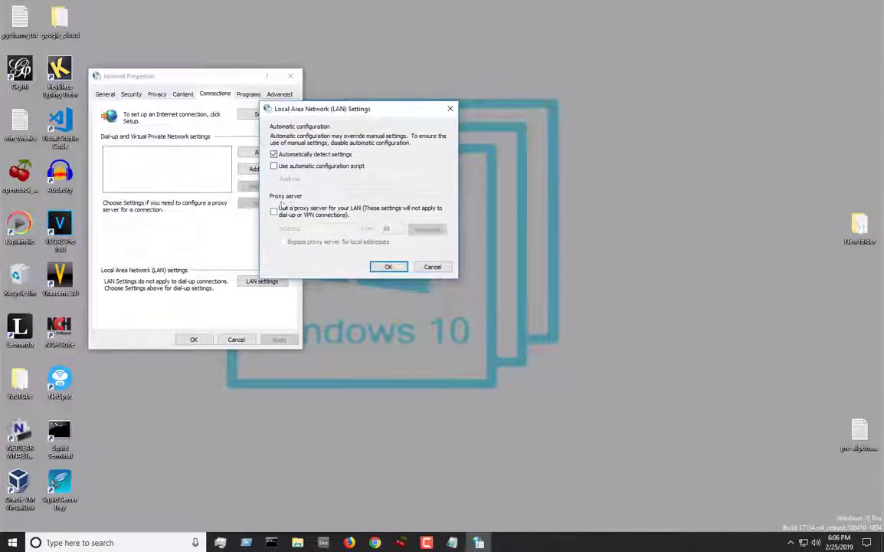
pyautogui.moveTo(321, 140); pyautogui.dragTo(365, 152)
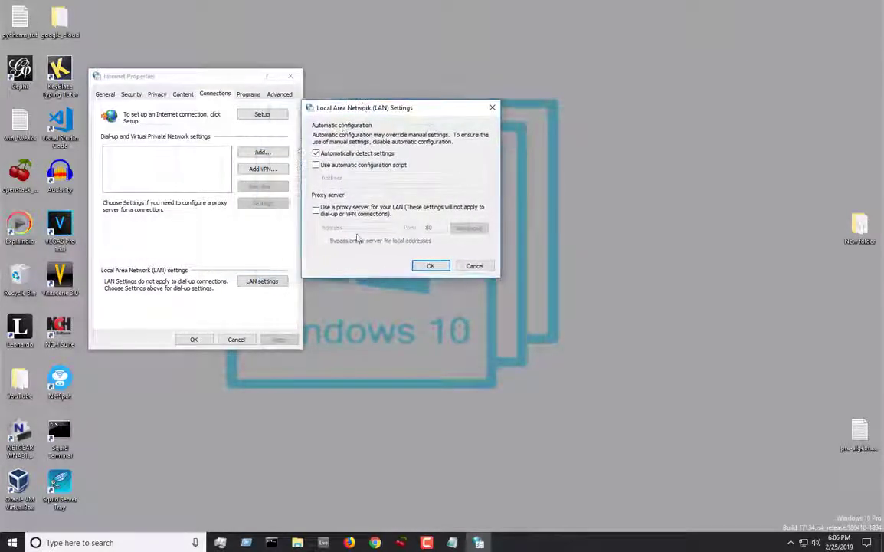
pyautogui.click(316, 209)
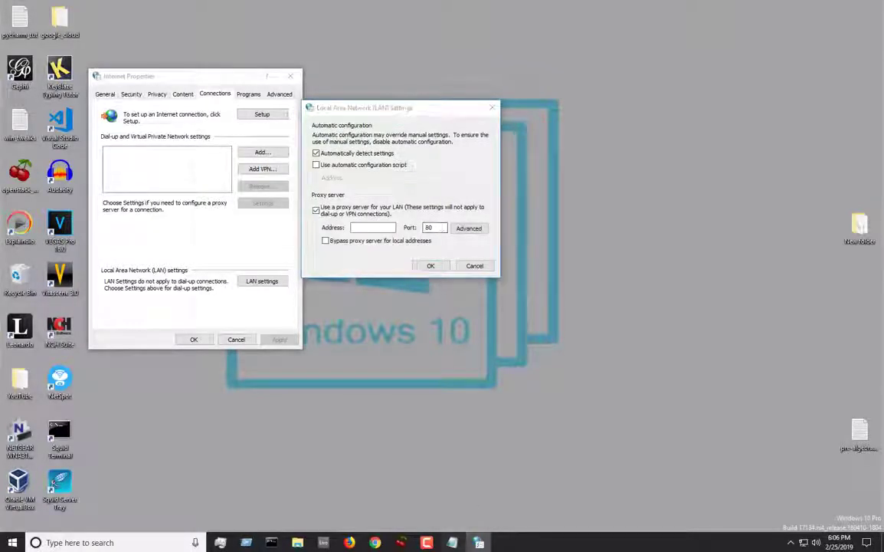
# Step: Set the LAN proxy to address localhost and port 3128, and confirm the LAN settings and Internet Properties
pyautogui.click(452, 542)
pyautogui.click(452, 543)
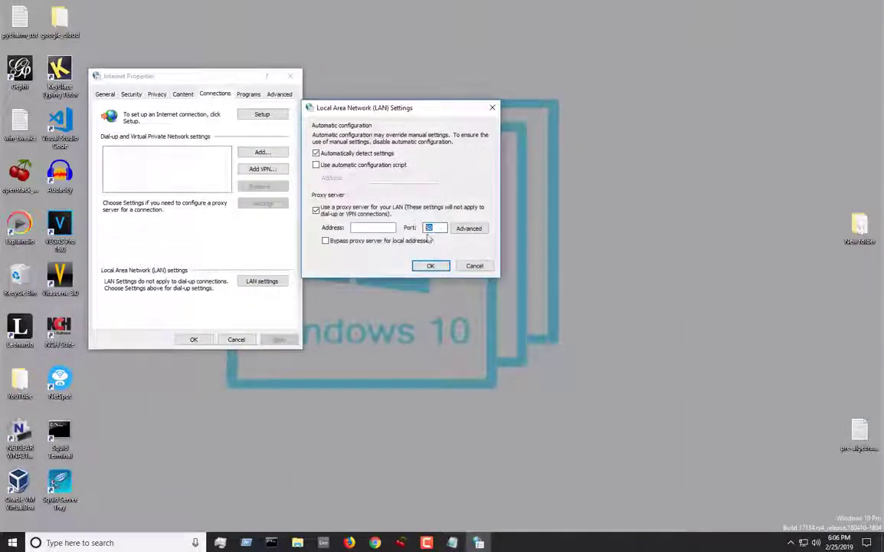
pyautogui.write('3128')
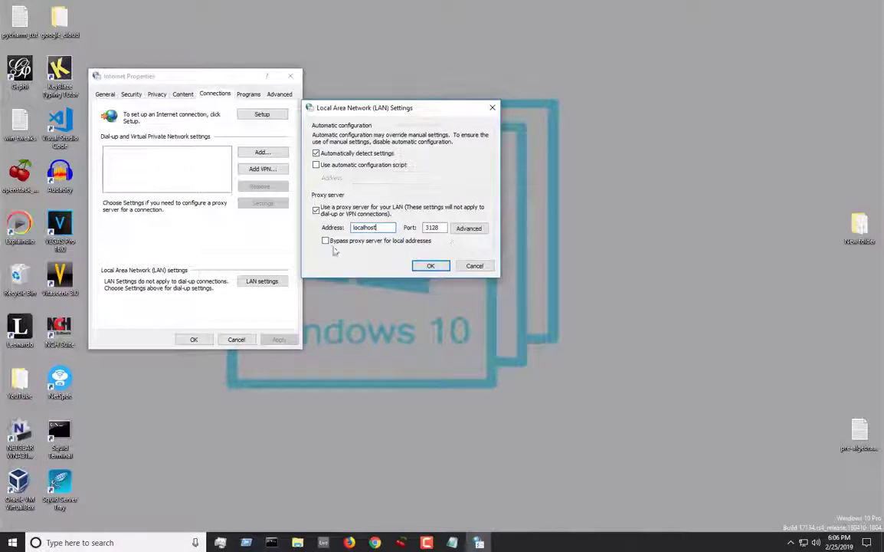
pyautogui.press('Return')
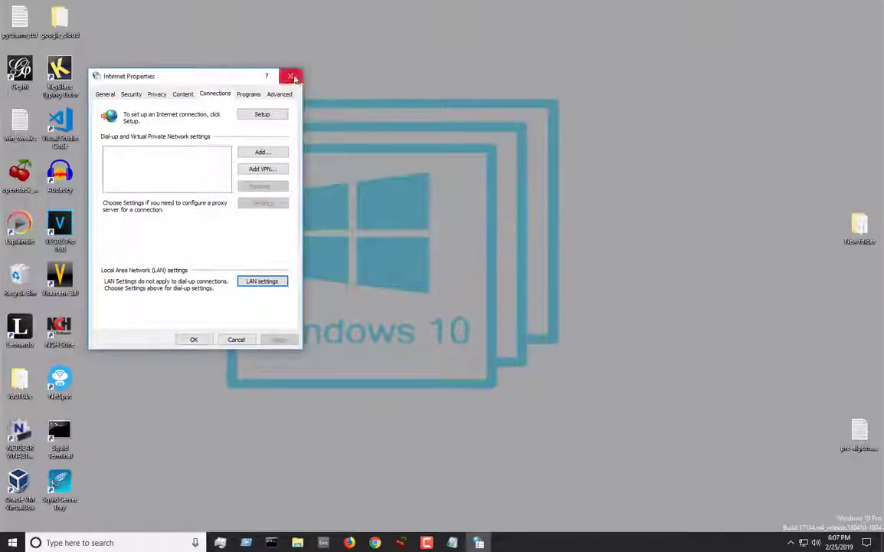
pyautogui.click(196, 339)
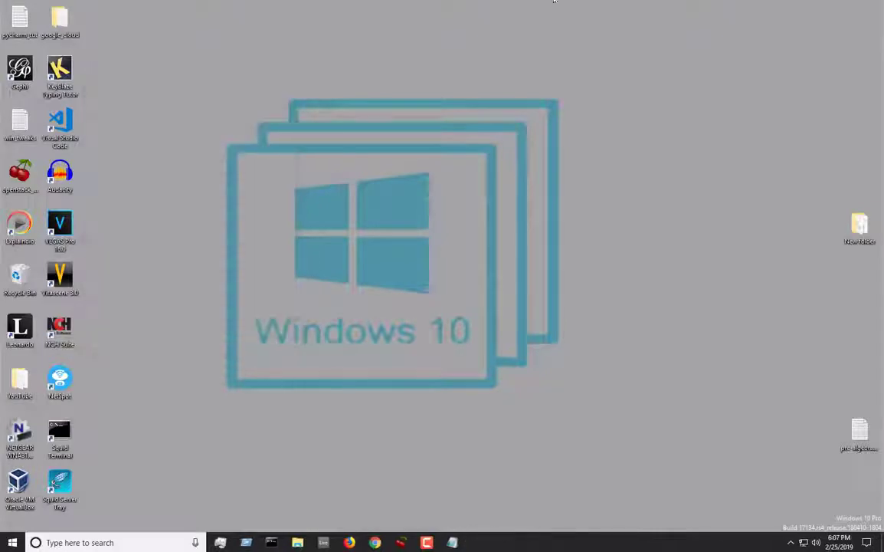
# Step: Switch to Firefox, reload the Facebook page through the proxy, and close the browser
pyautogui.click(348, 543)
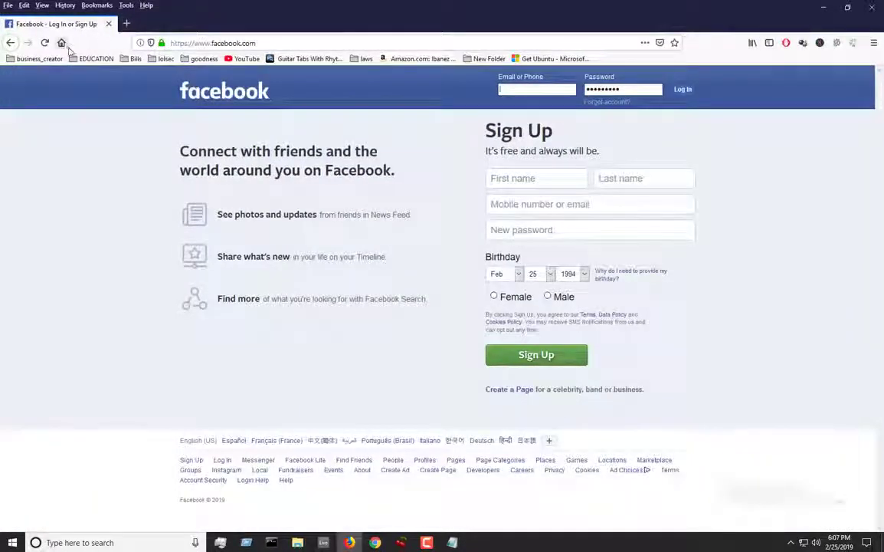
pyautogui.click(44, 43)
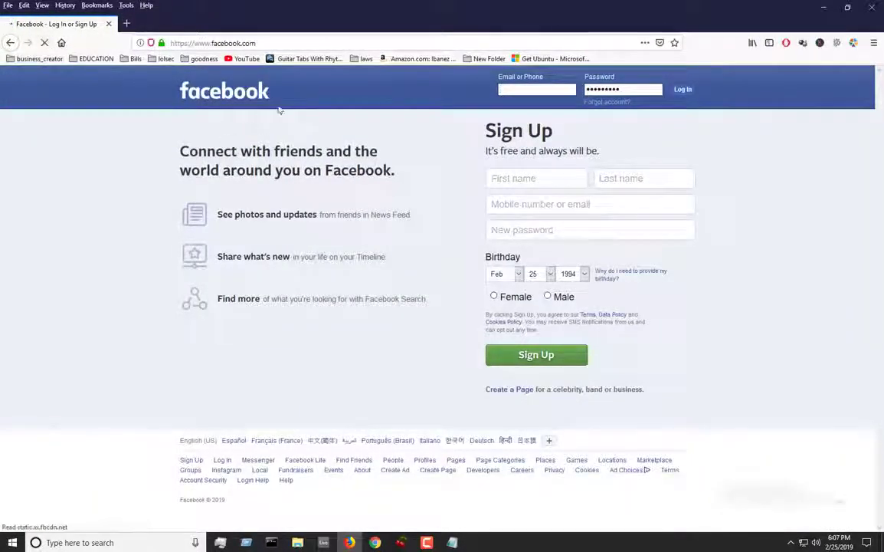
pyautogui.click(875, 10)
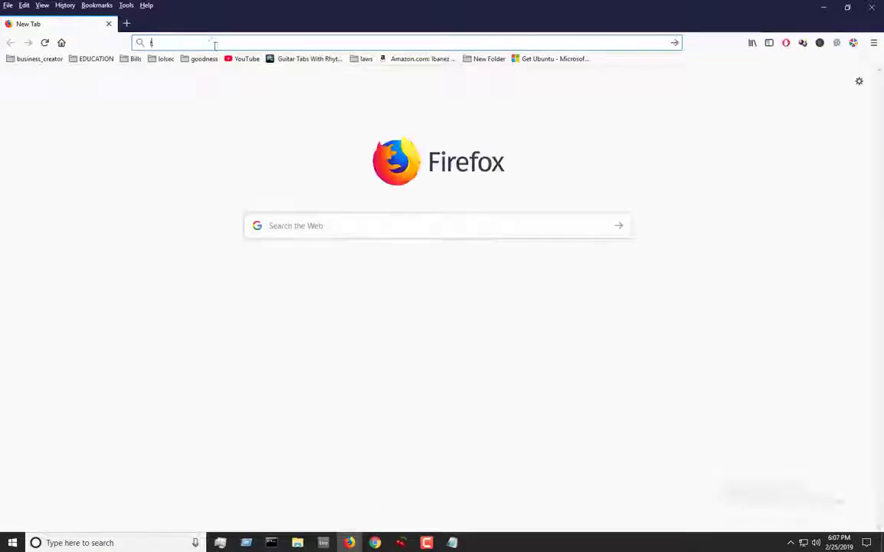
# Step: Search for facebook in a fresh Firefox window and try to open the Facebook site from the results
pyautogui.write('facebook')
pyautogui.press('Return')
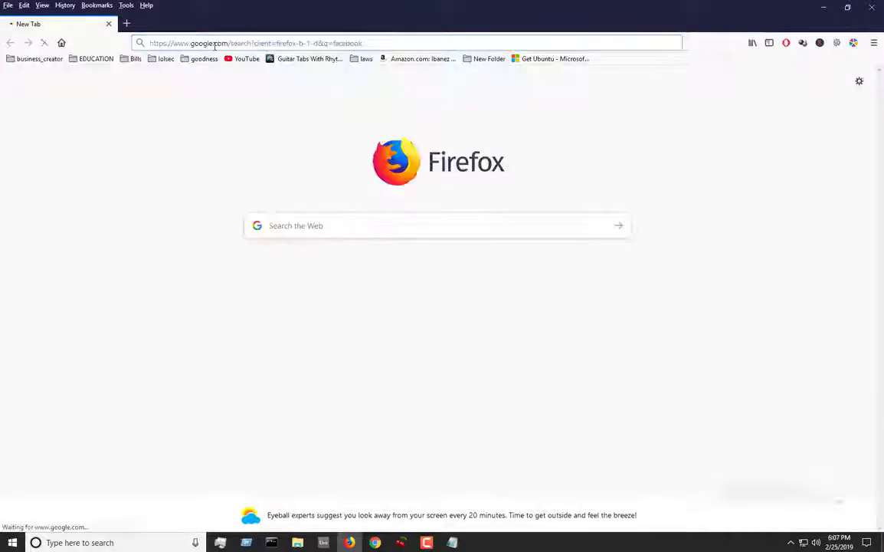
pyautogui.click(169, 168)
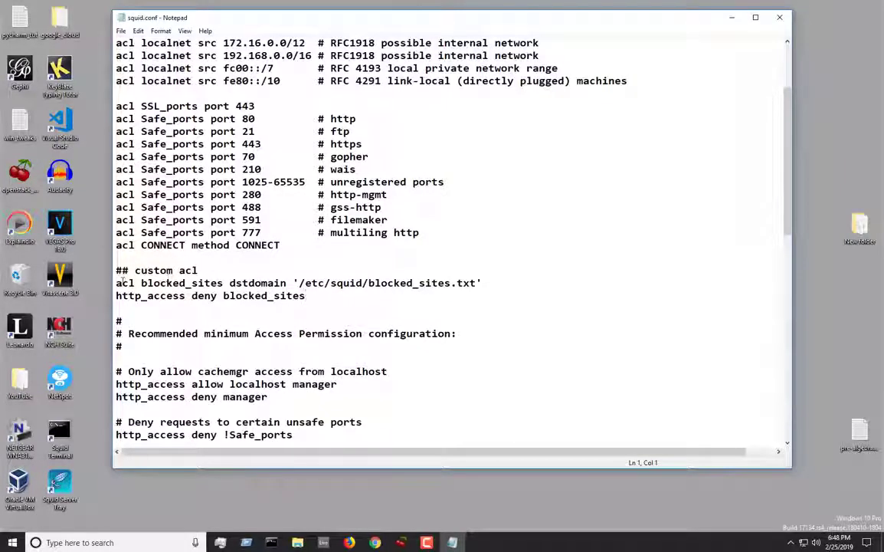
# Step: Review the custom ACL block in squid.conf and its placement between the CONNECT method ACL and the recommended access permissions
pyautogui.moveTo(198, 271); pyautogui.dragTo(135, 271)
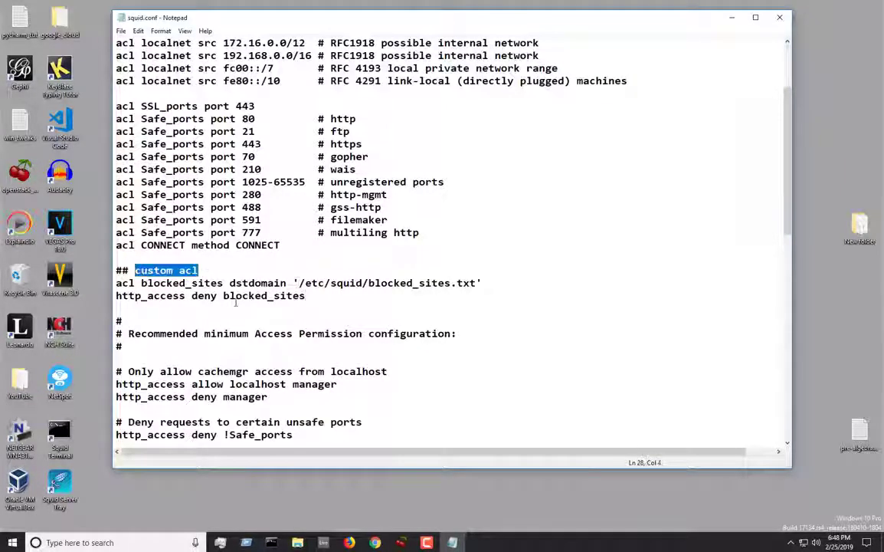
pyautogui.moveTo(306, 296); pyautogui.dragTo(236, 296)
pyautogui.moveTo(131, 244); pyautogui.dragTo(308, 243)
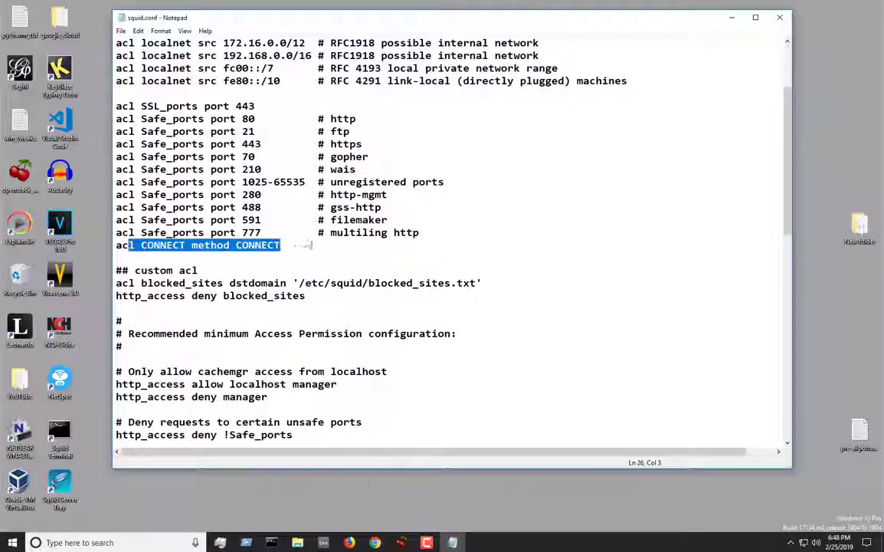
pyautogui.click(321, 262)
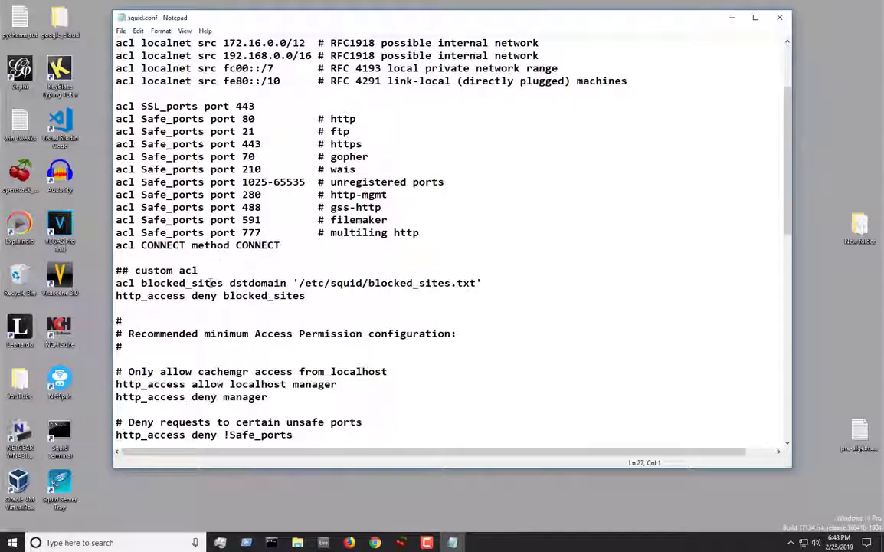
pyautogui.scroll(-1, 201, 279)
pyautogui.moveTo(171, 264); pyautogui.dragTo(100, 227)
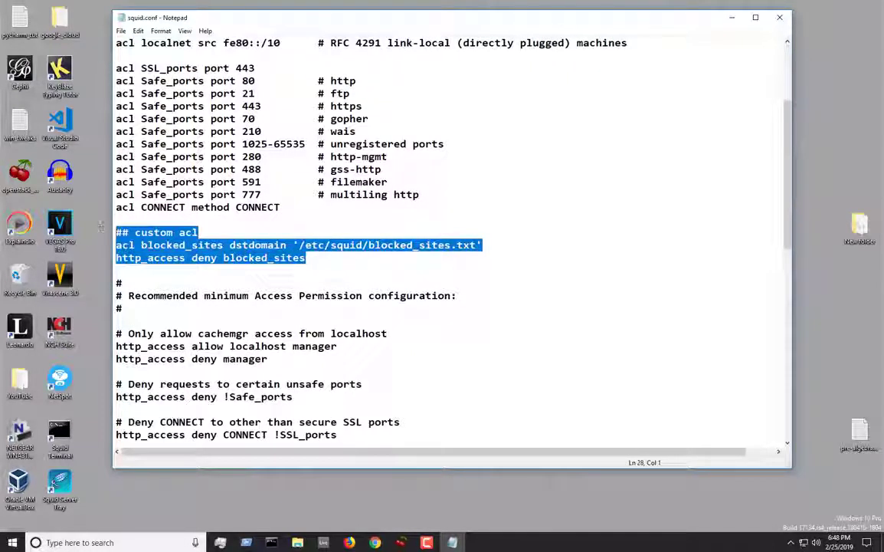
pyautogui.click(318, 262)
pyautogui.moveTo(318, 262); pyautogui.dragTo(110, 226)
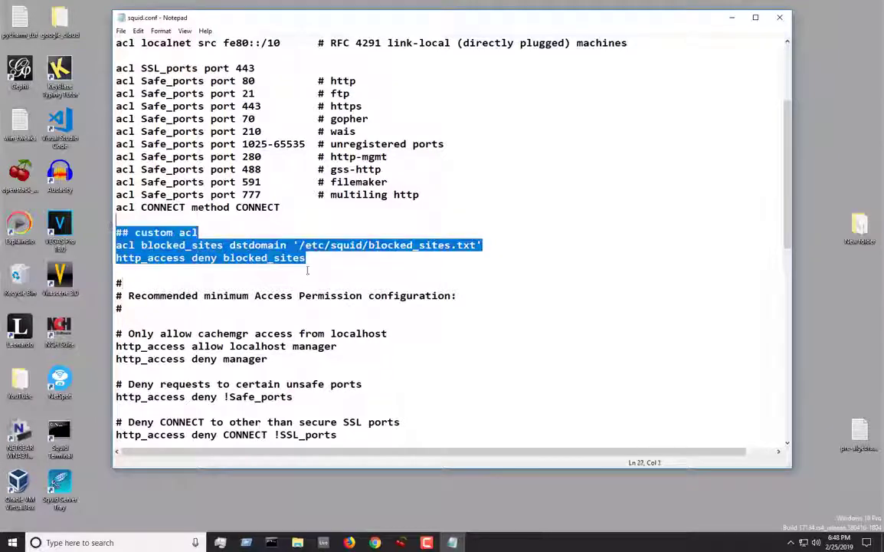
pyautogui.scroll(-5, 283, 259)
pyautogui.scroll(4, 353, 253)
pyautogui.click(374, 234)
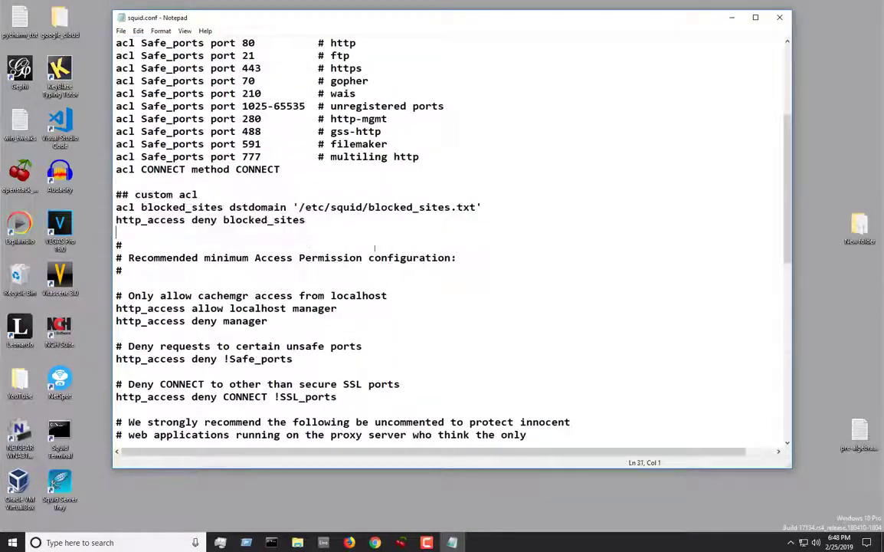
pyautogui.scroll(-7, 375, 249)
pyautogui.scroll(7, 375, 252)
pyautogui.press('super+d')
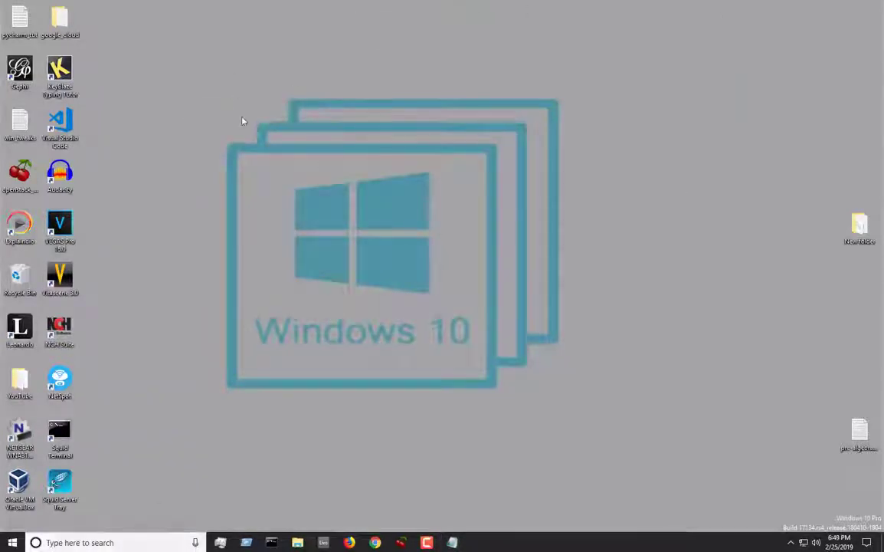
# Step: Open the inbound rules in the advanced settings of Windows Defender Firewall and close the basic firewall window
pyautogui.click(105, 541)
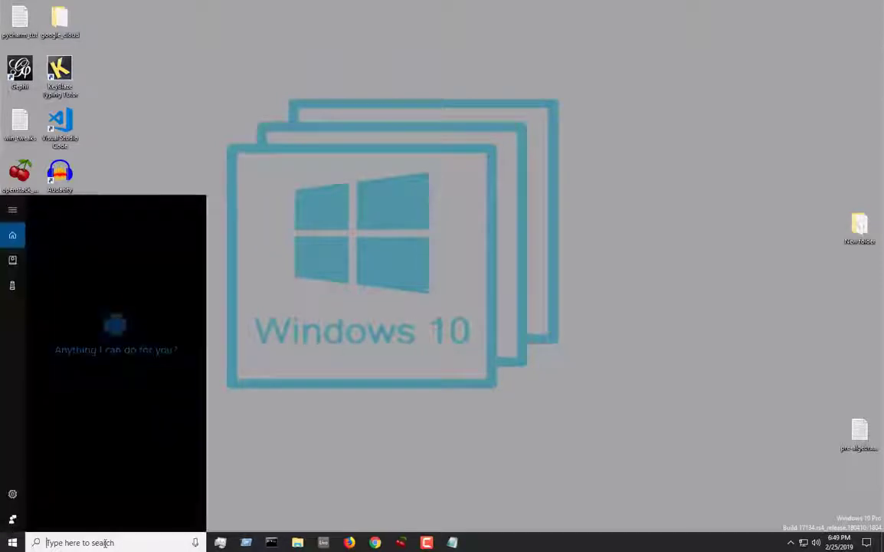
pyautogui.write('fire')
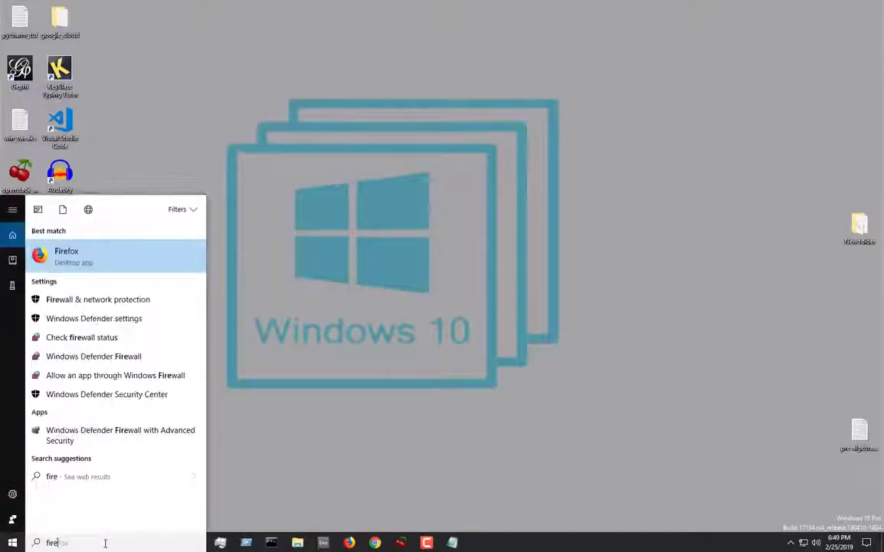
pyautogui.click(134, 356)
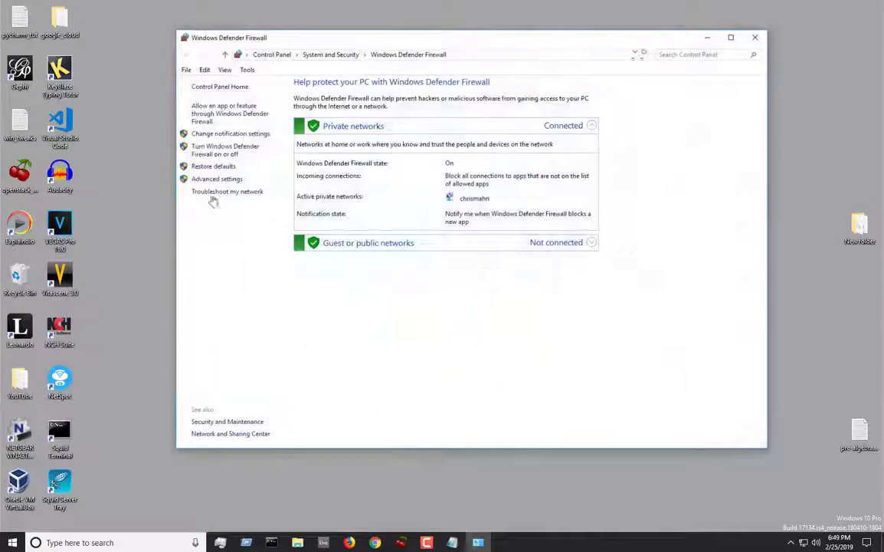
pyautogui.click(218, 182)
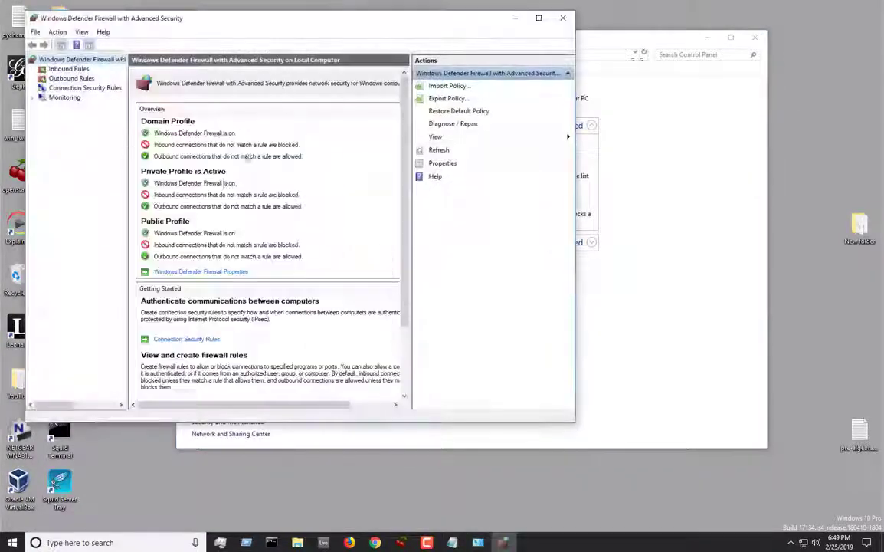
pyautogui.click(66, 68)
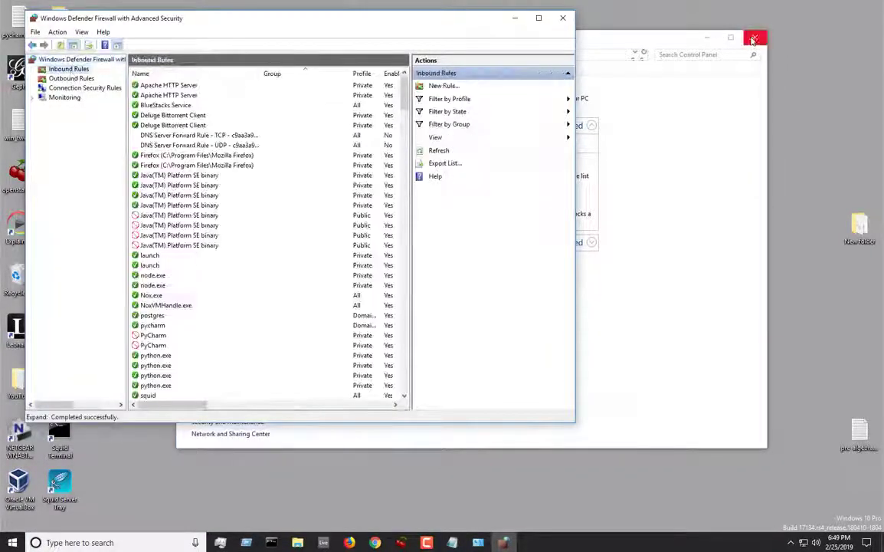
pyautogui.click(754, 37)
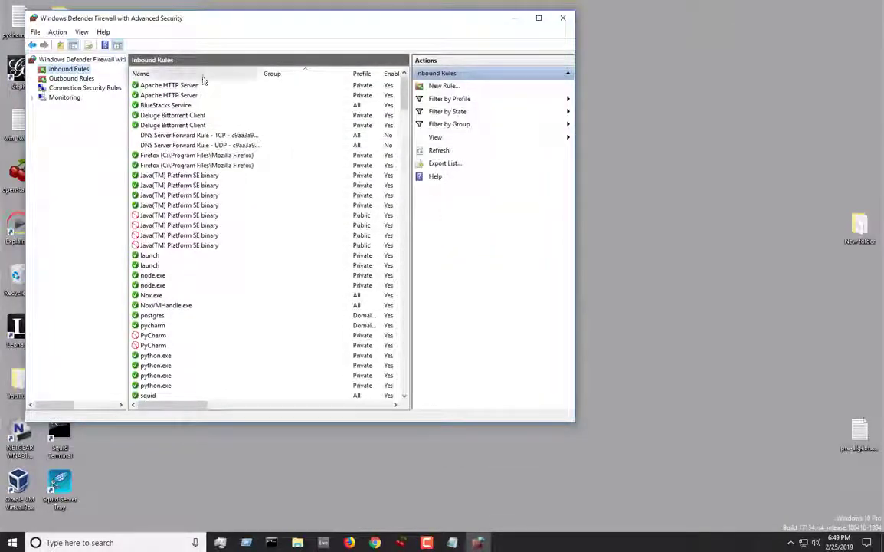
# Step: Walk through a new inbound port rule allowing TCP port 3128 on all profiles, cancel it before naming, and close the advanced firewall window
pyautogui.click(475, 85)
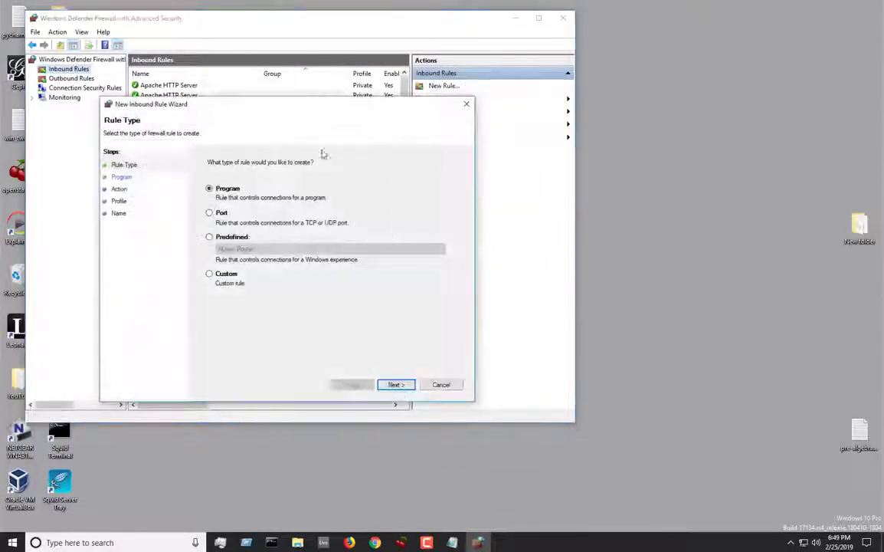
pyautogui.click(211, 214)
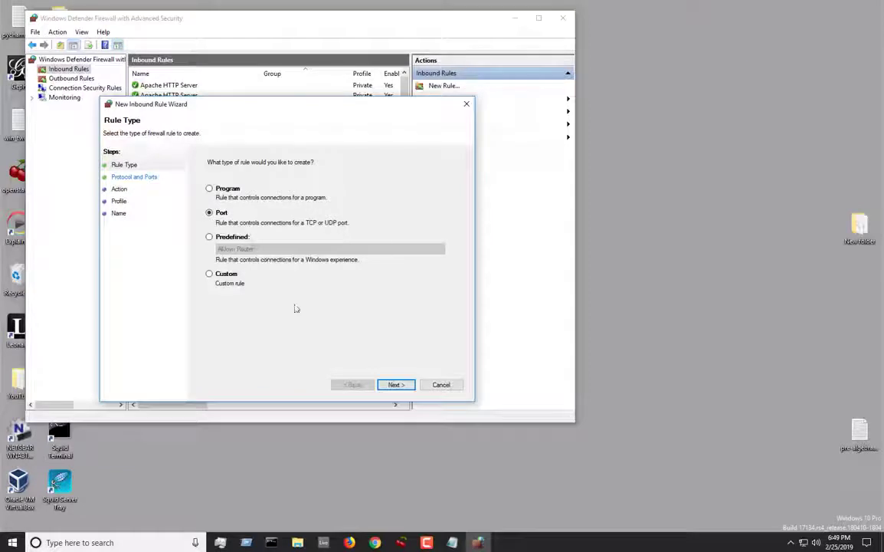
pyautogui.click(396, 386)
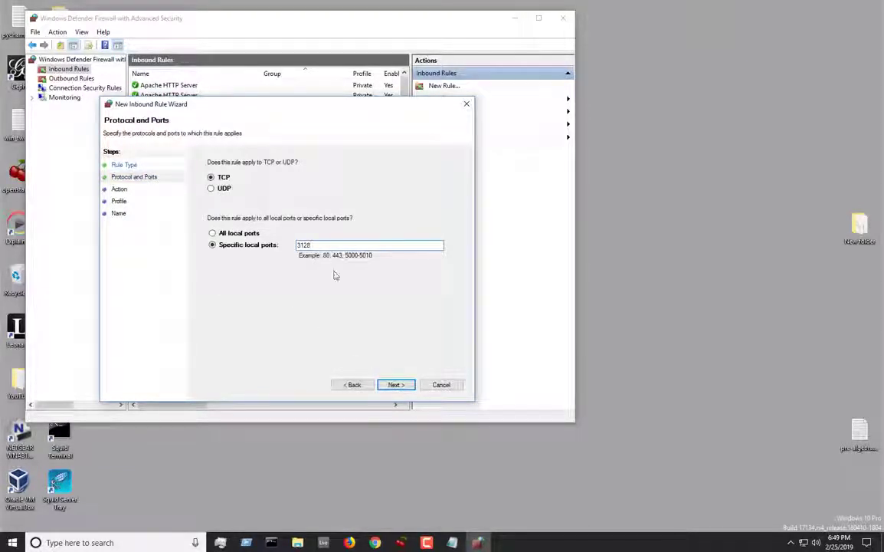
pyautogui.click(396, 385)
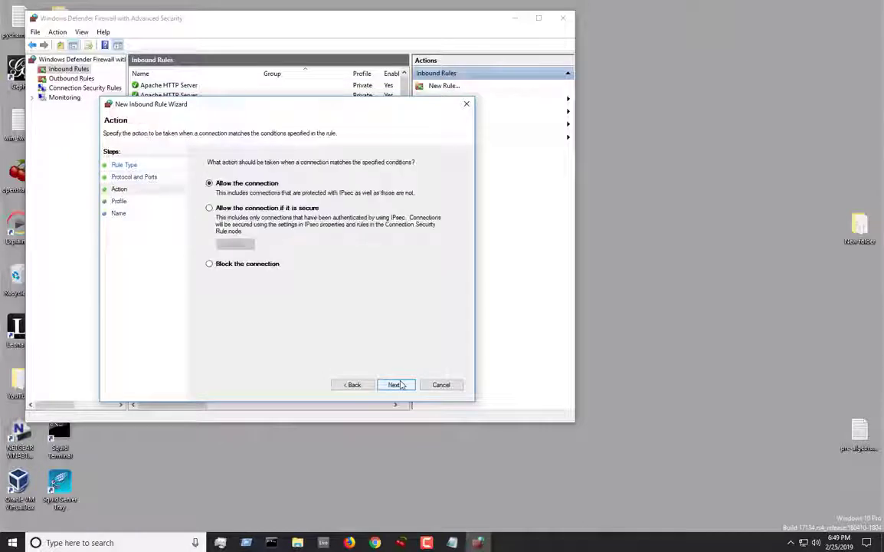
pyautogui.click(410, 386)
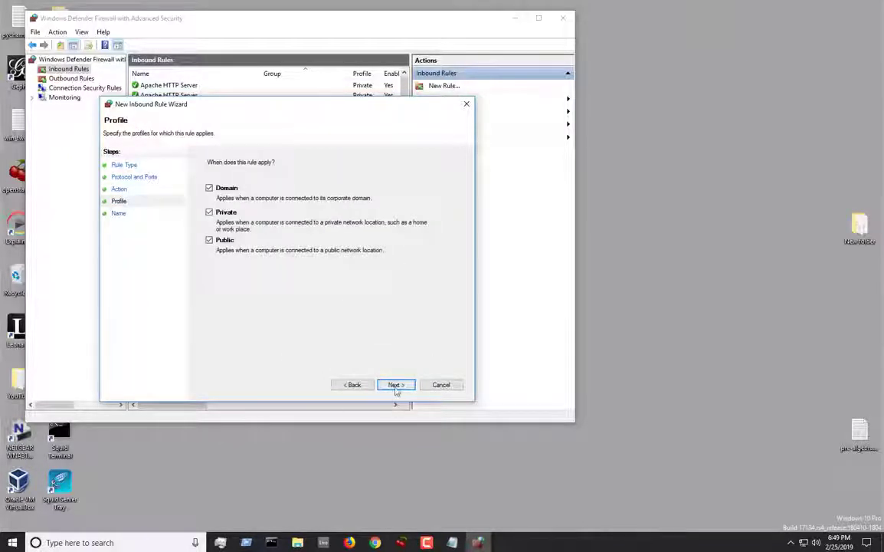
pyautogui.click(395, 386)
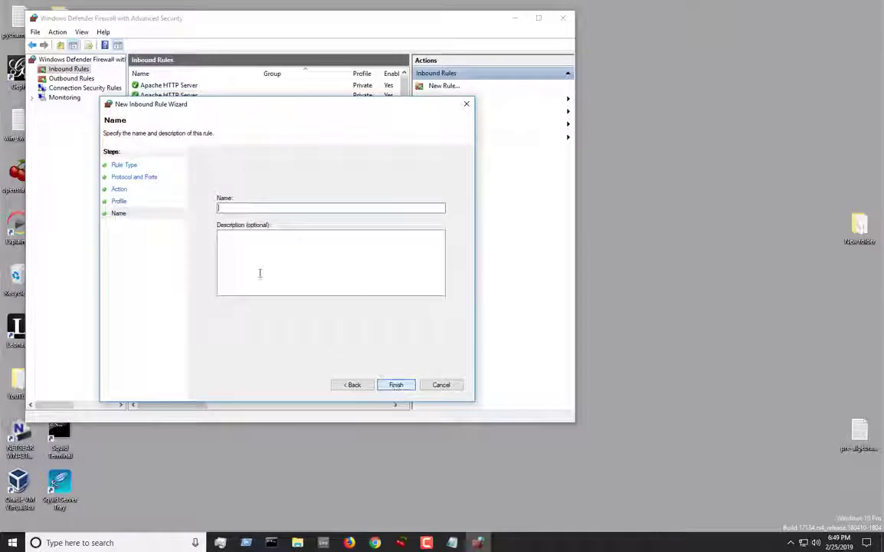
pyautogui.click(447, 385)
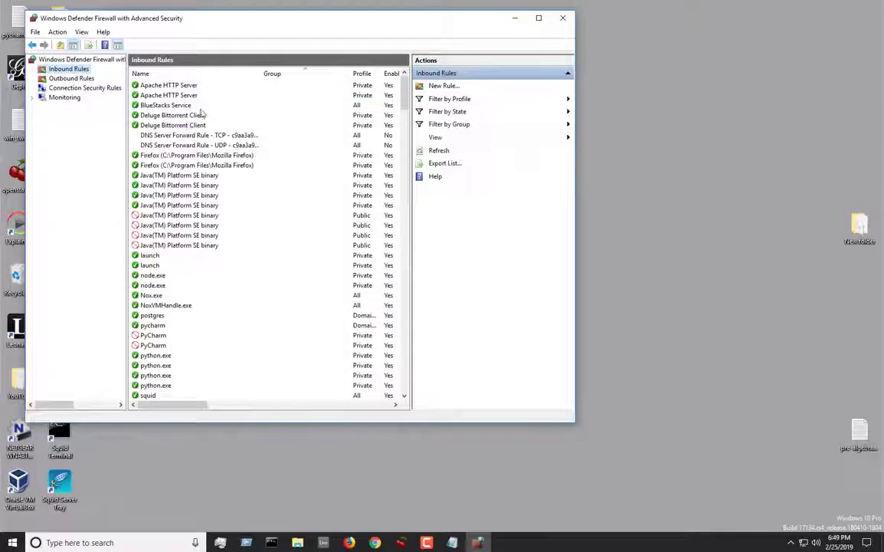
pyautogui.moveTo(454, 24); pyautogui.dragTo(448, 20)
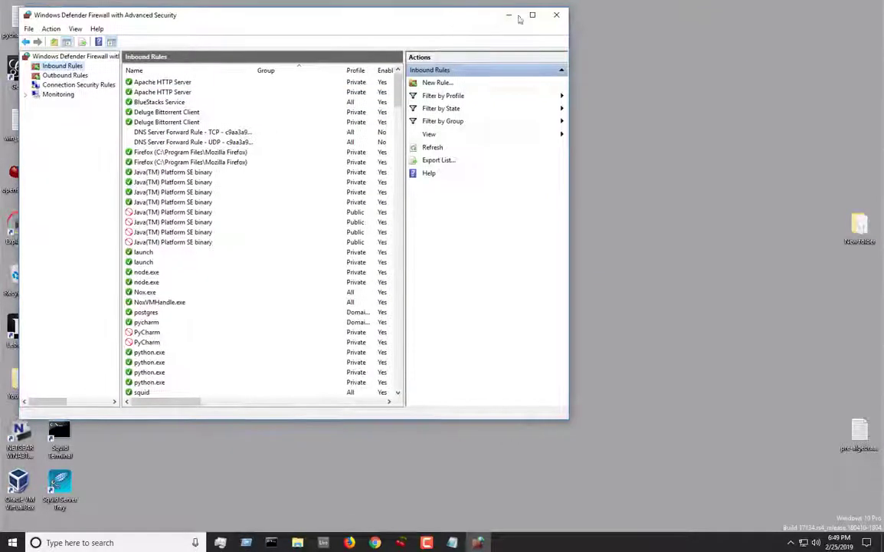
pyautogui.click(546, 19)
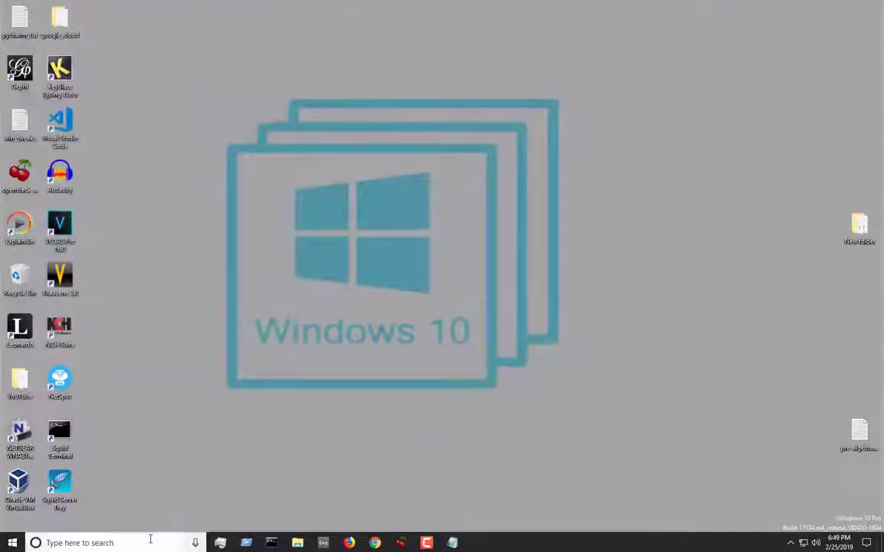
# Step: Search Windows for proxy, review the address and port in the manual proxy setup, and close the proxy settings
pyautogui.click(151, 539)
pyautogui.write('p')
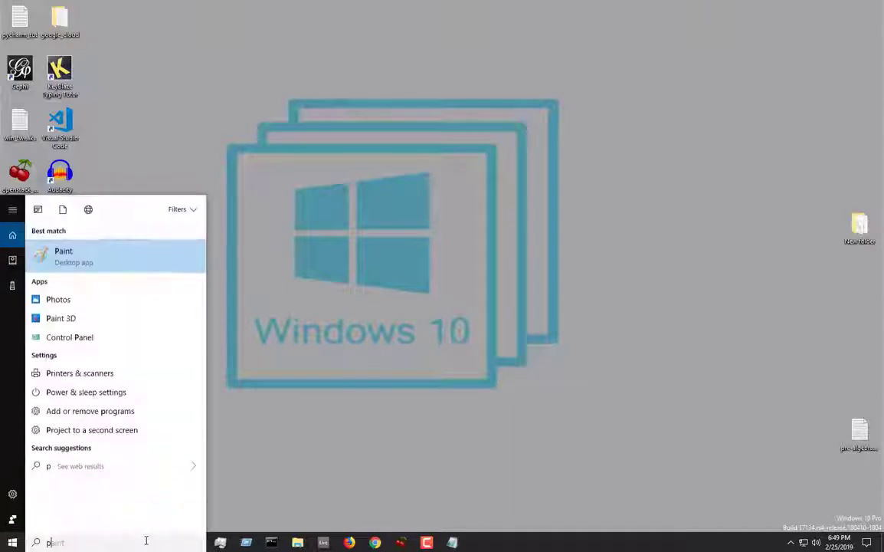
pyautogui.write('roxy')
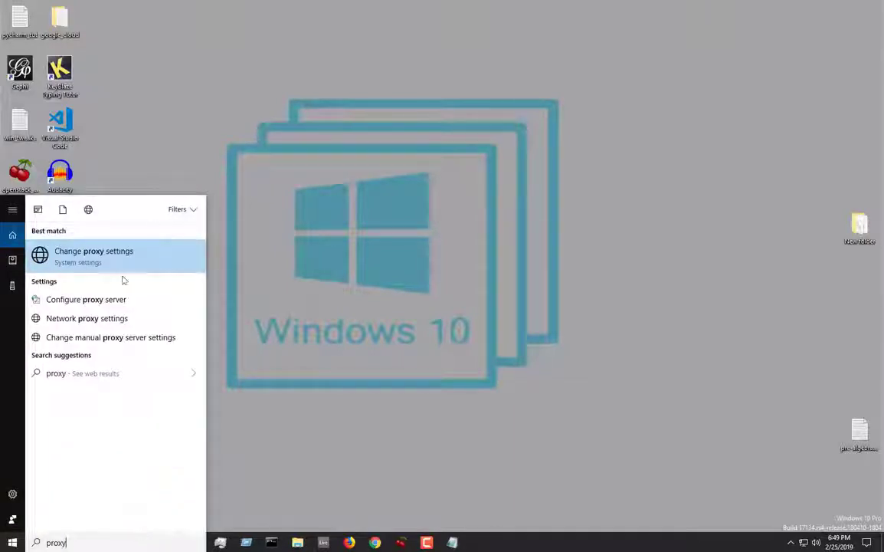
pyautogui.click(98, 259)
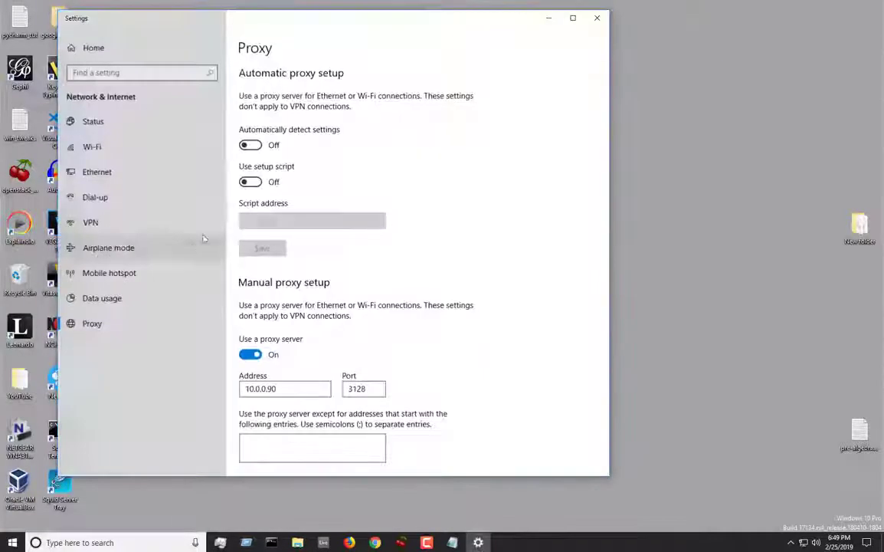
pyautogui.scroll(-3, 377, 230)
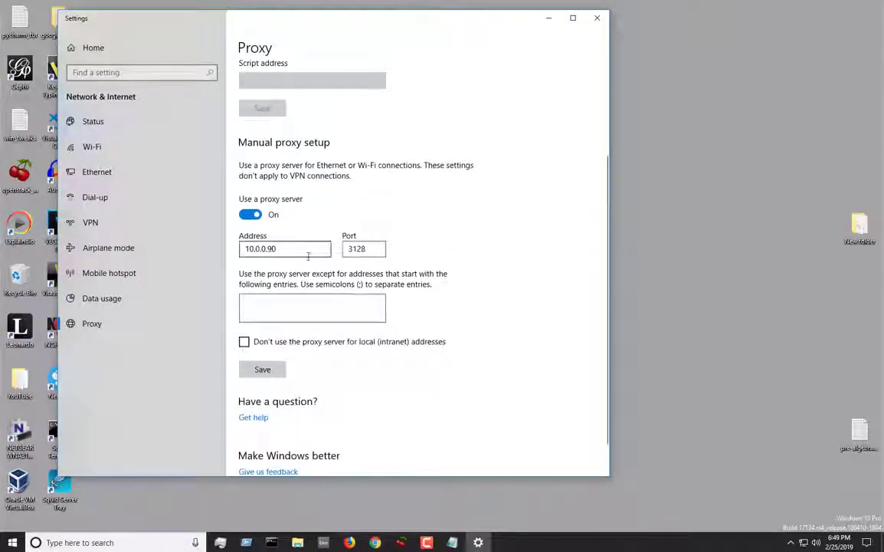
pyautogui.click(598, 17)
# Step: Check the proxy server address and port in the LAN settings of Internet Properties, and accept both dialogs
pyautogui.click(62, 542)
pyautogui.write('inter')
pyautogui.click(91, 295)
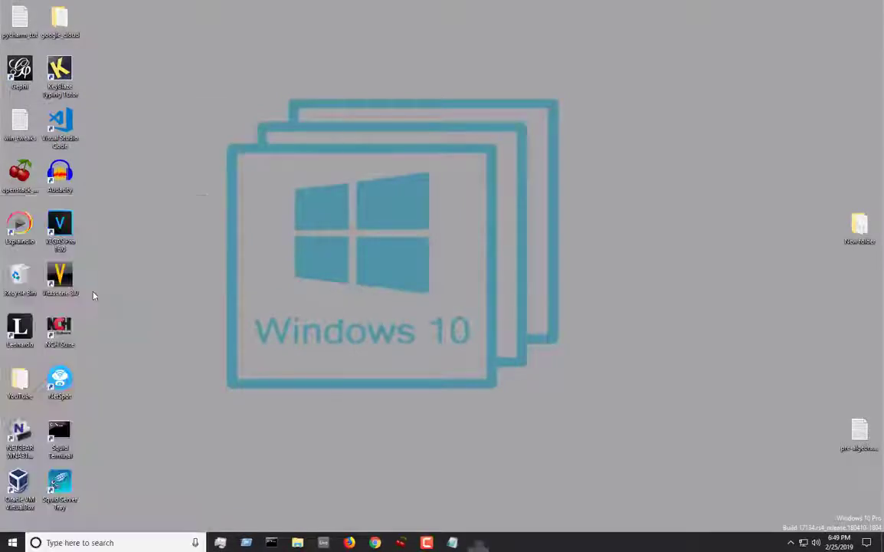
pyautogui.click(241, 136)
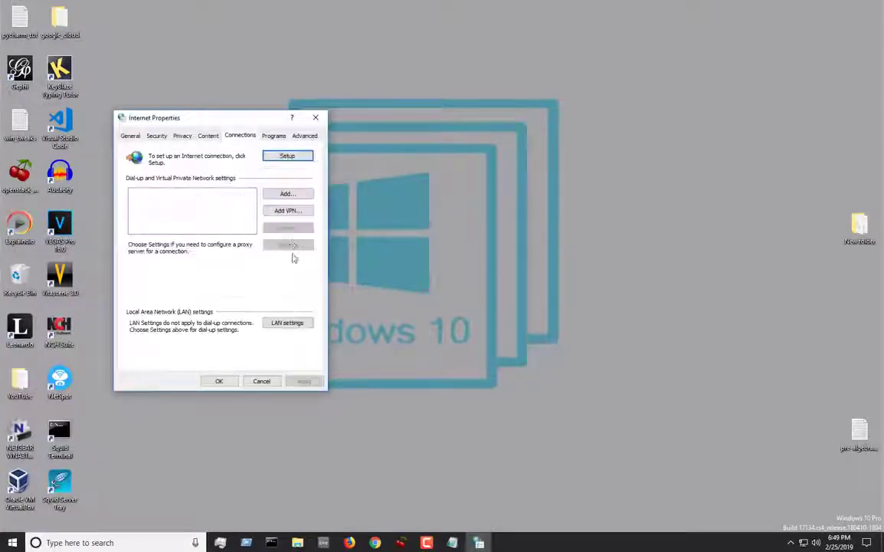
pyautogui.click(297, 322)
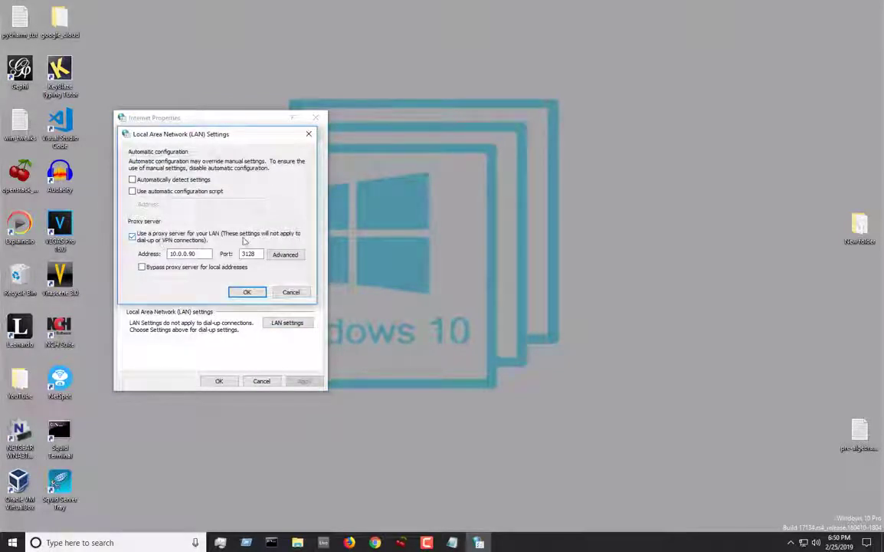
pyautogui.doubleClick(172, 254)
pyautogui.press('Tab')
pyautogui.click(247, 292)
pyautogui.click(219, 382)
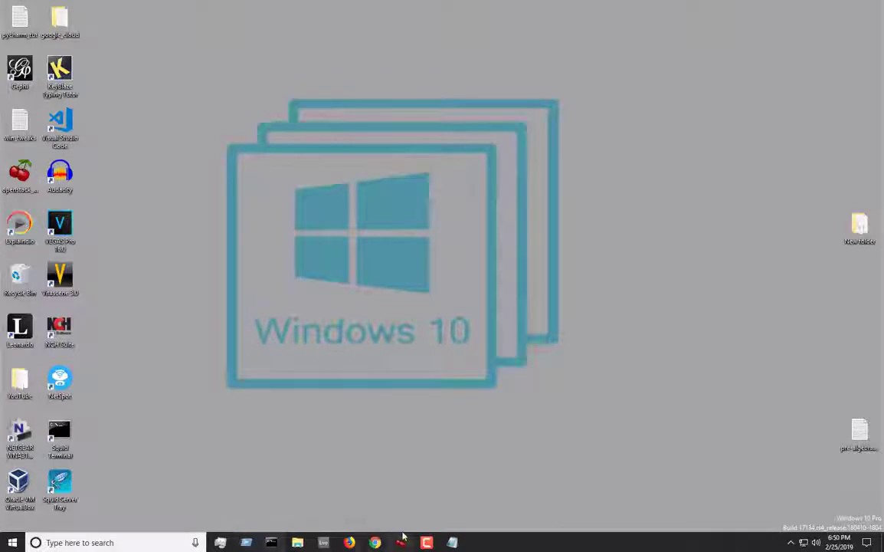
# Step: Start Firefox and try to open facebook.com through the proxy
pyautogui.click(349, 542)
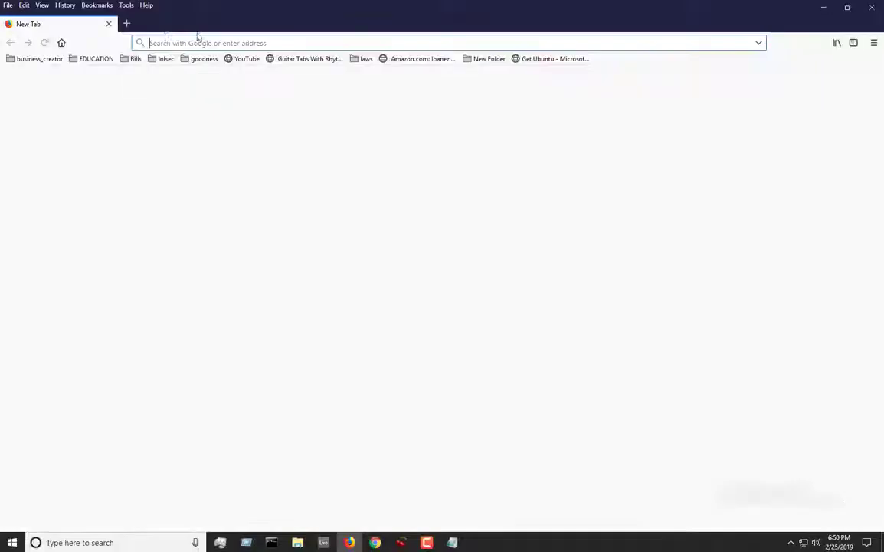
pyautogui.click(124, 5)
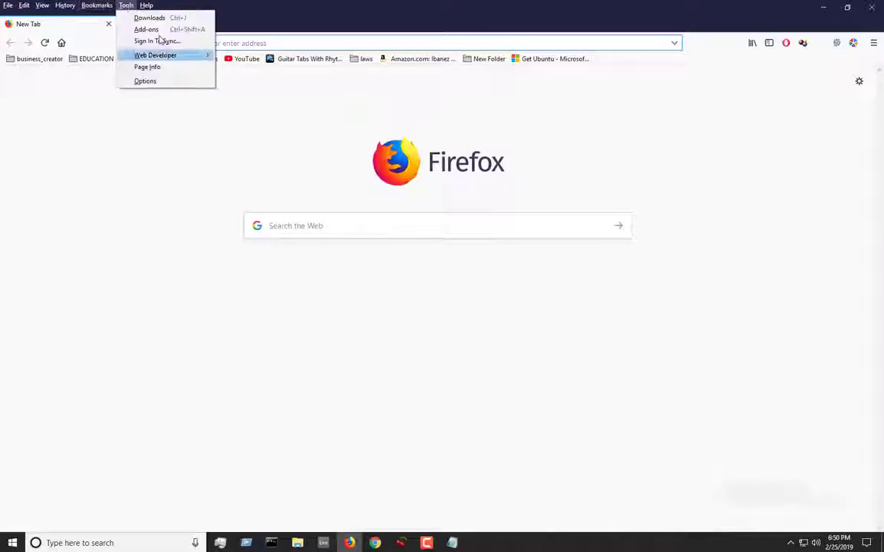
pyautogui.click(206, 41)
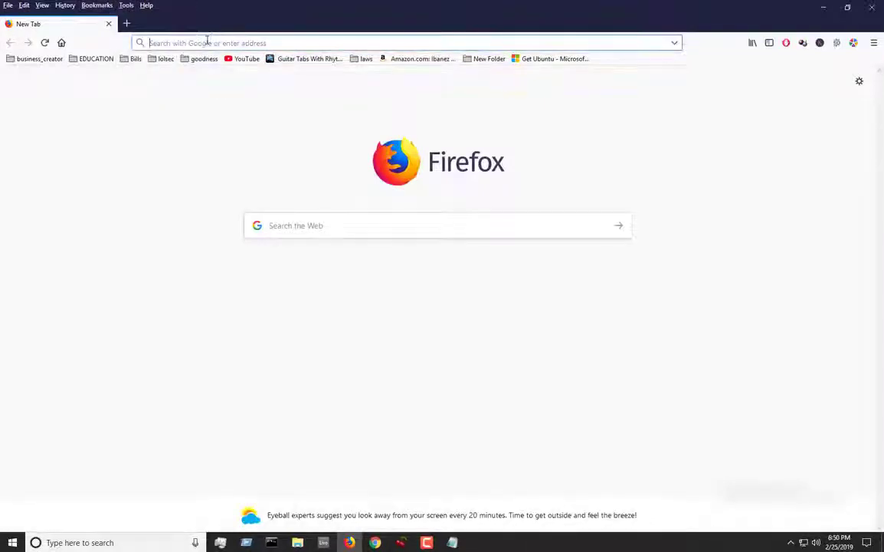
pyautogui.write('facebook.com')
pyautogui.press('Return')
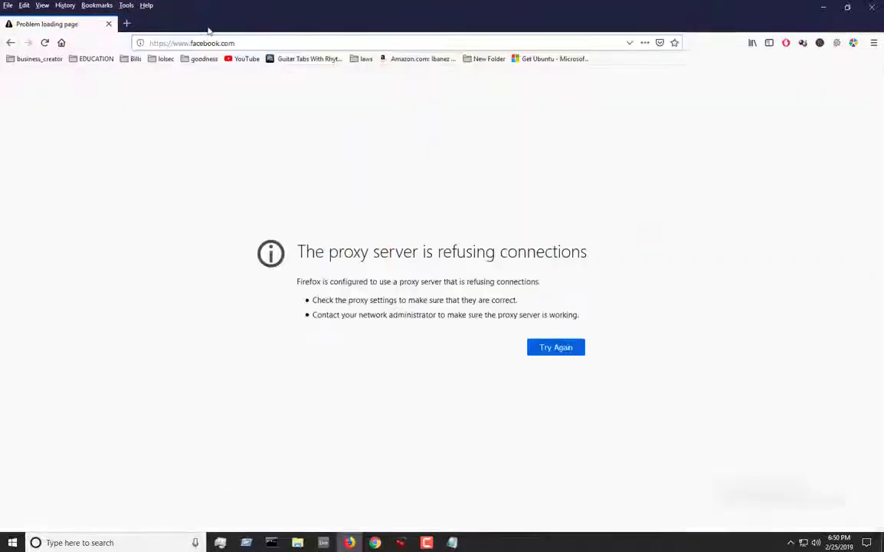
# Step: Load the bookmarked guitar tabs site in a new tab as a connection test, and close that tab
pyautogui.click(127, 24)
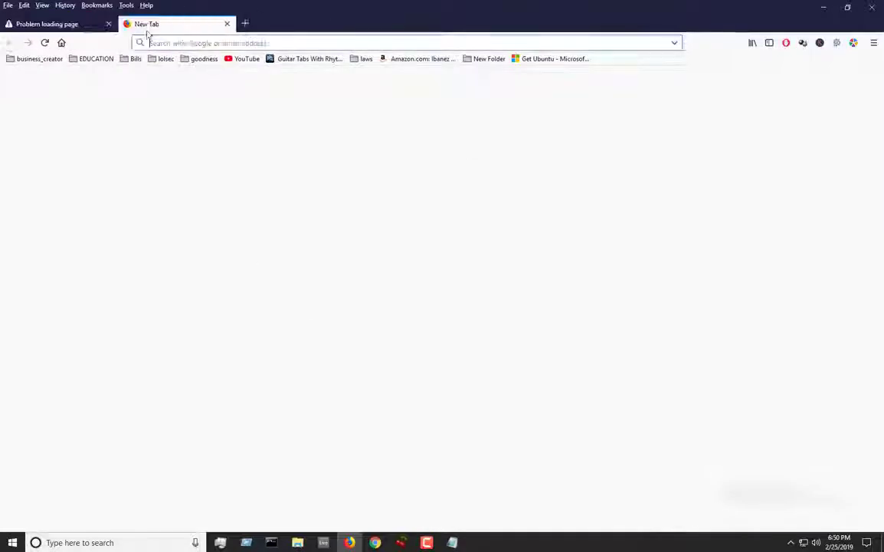
pyautogui.click(300, 59)
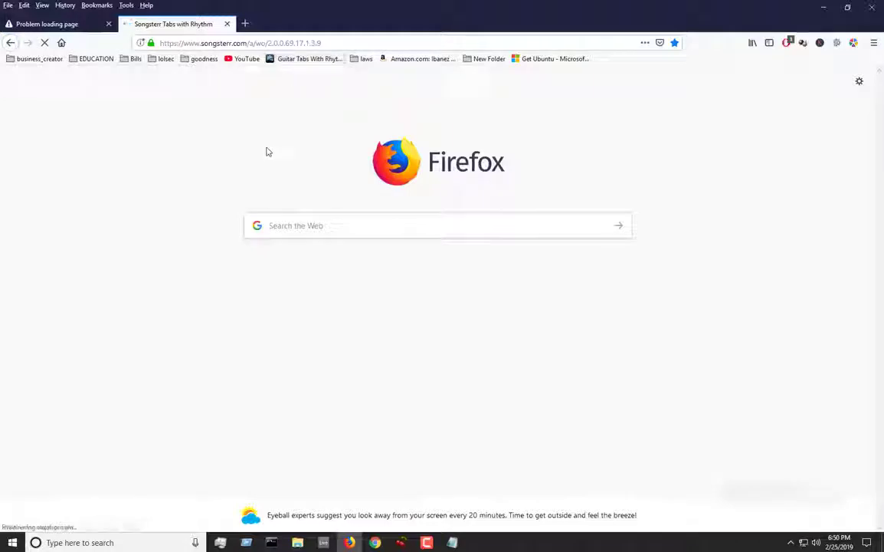
pyautogui.click(226, 24)
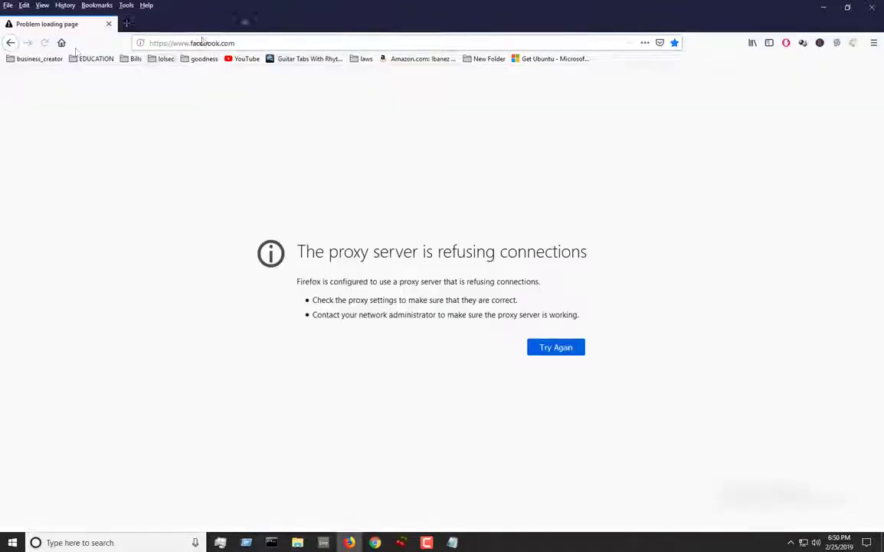
# Step: Set Firefox's connection settings to use the system proxy settings, and close the options page
pyautogui.click(126, 5)
pyautogui.click(144, 81)
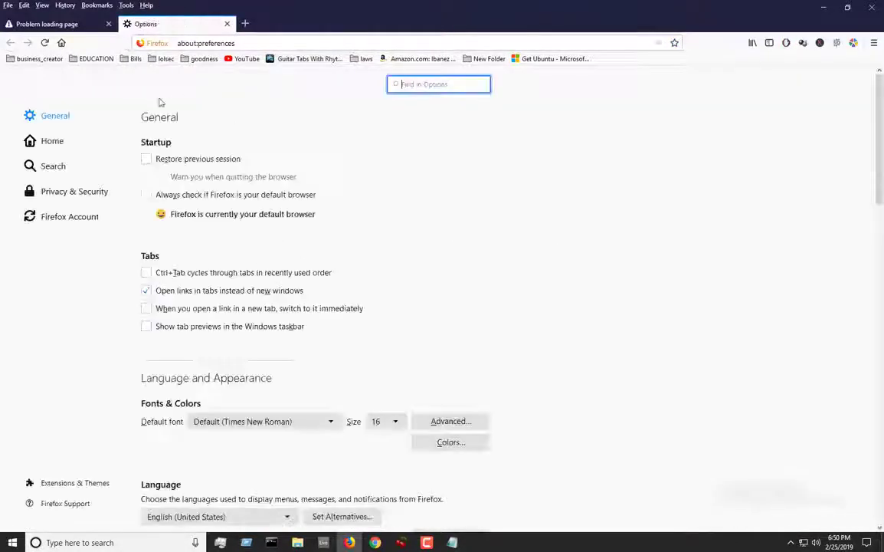
pyautogui.scroll(-3, 419, 289)
pyautogui.scroll(-15, 428, 306)
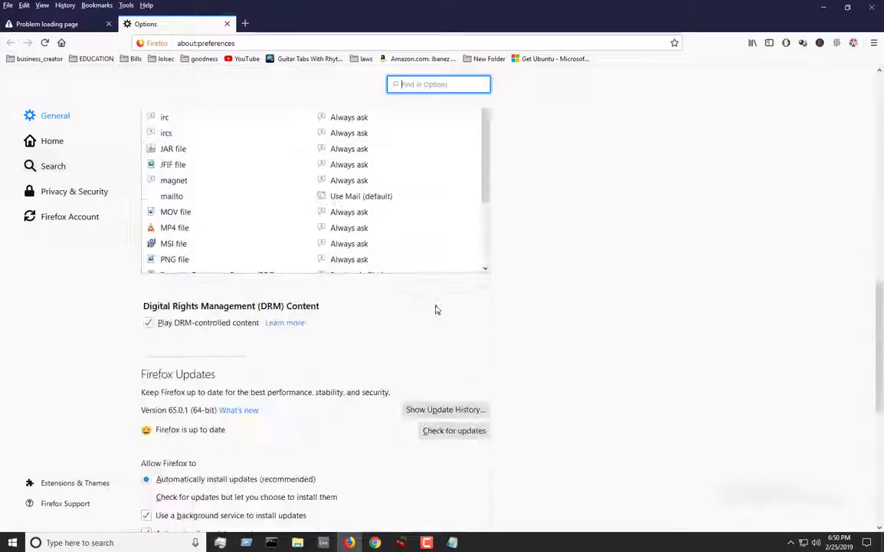
pyautogui.click(464, 481)
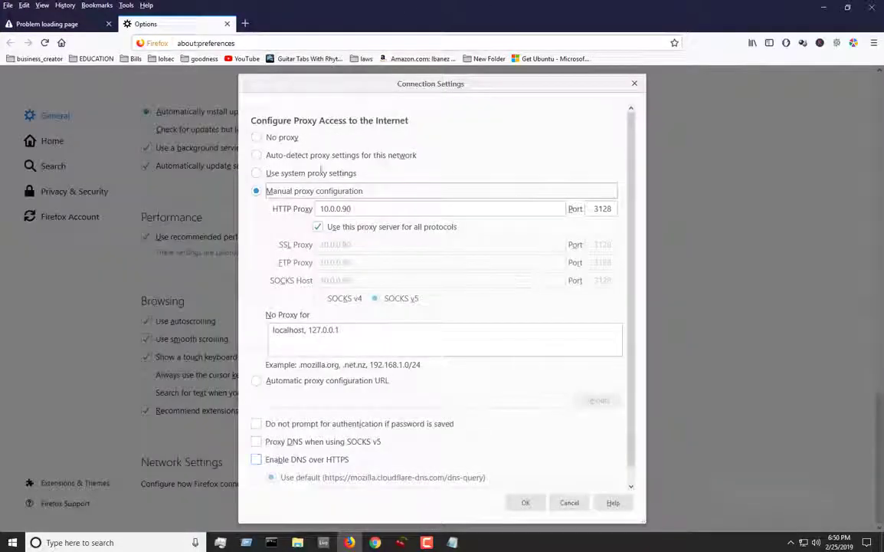
pyautogui.click(273, 176)
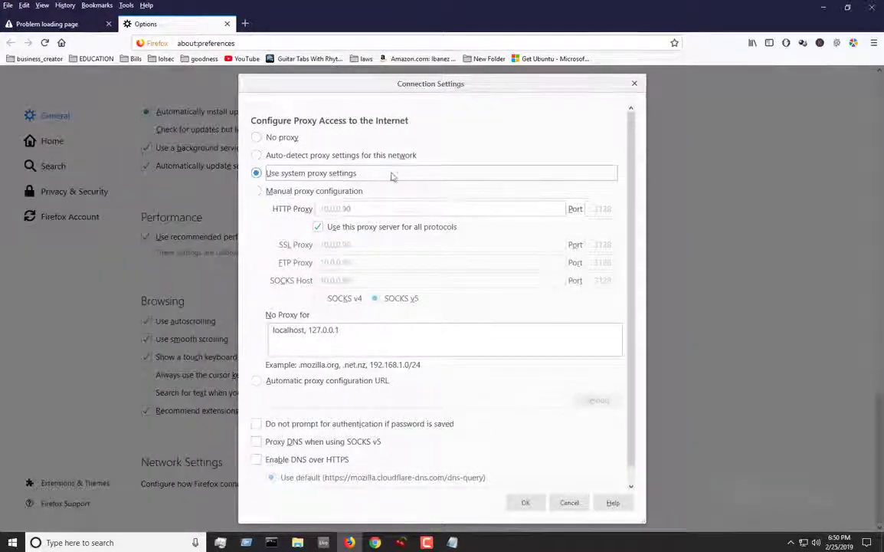
pyautogui.click(514, 501)
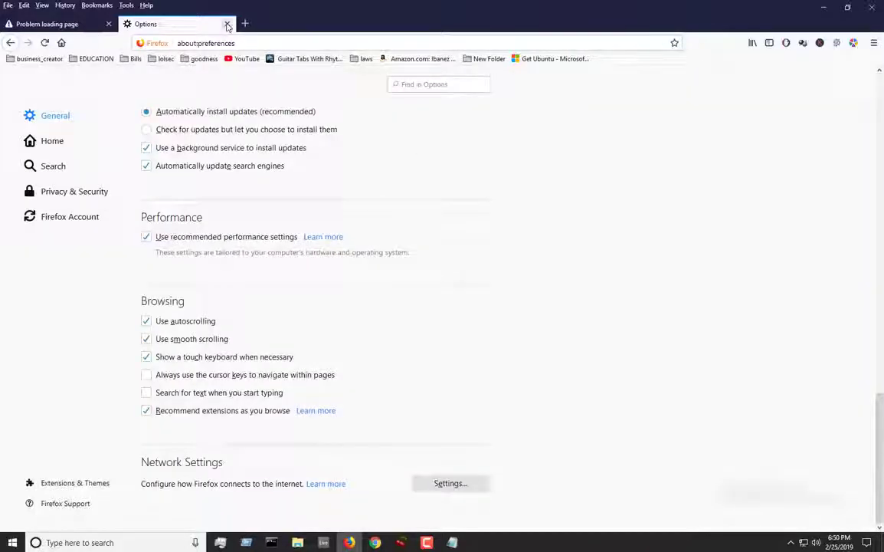
pyautogui.click(227, 23)
# Step: Restart Firefox, try facebook.com again with the system proxy settings, and close the browser
pyautogui.click(126, 24)
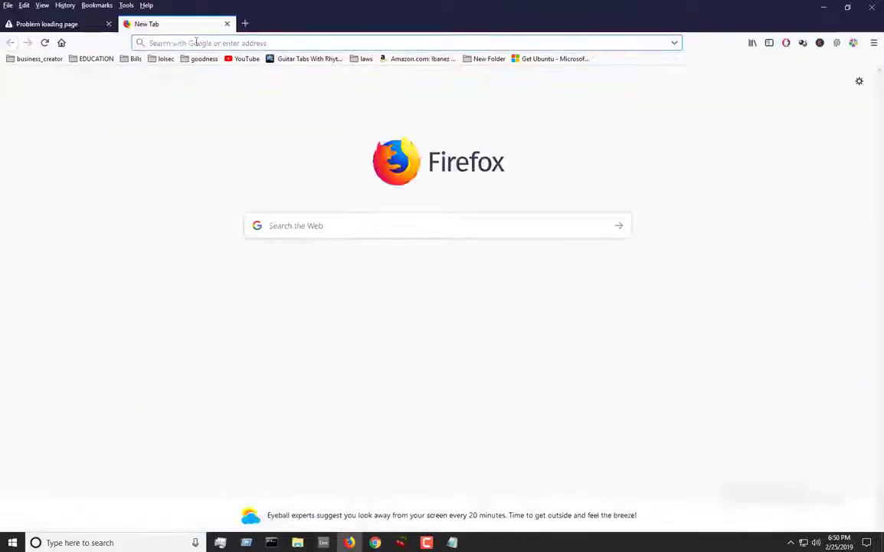
pyautogui.click(870, 7)
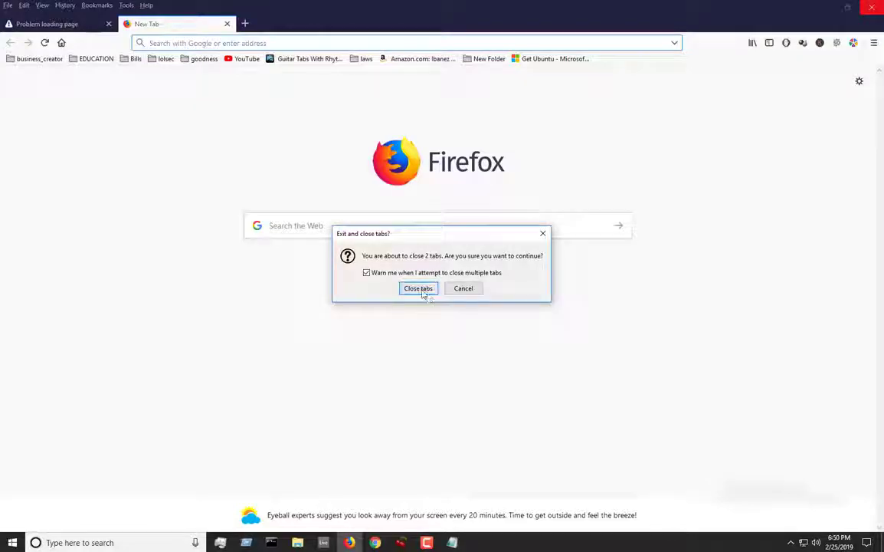
pyautogui.click(419, 289)
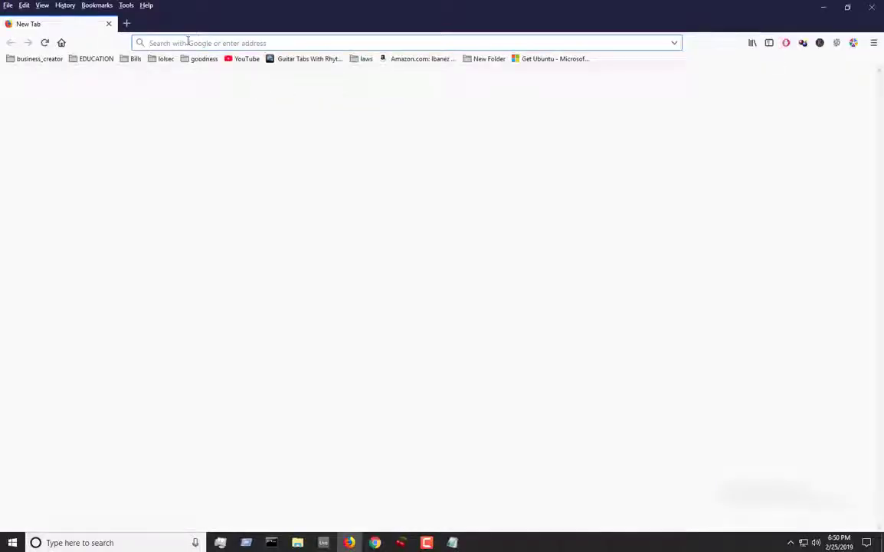
pyautogui.write('facebook.com/')
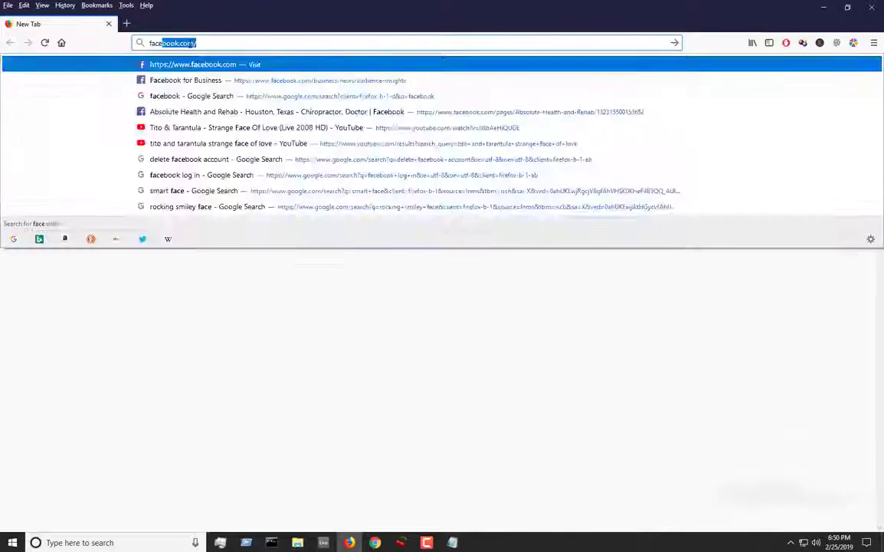
pyautogui.press('Return')
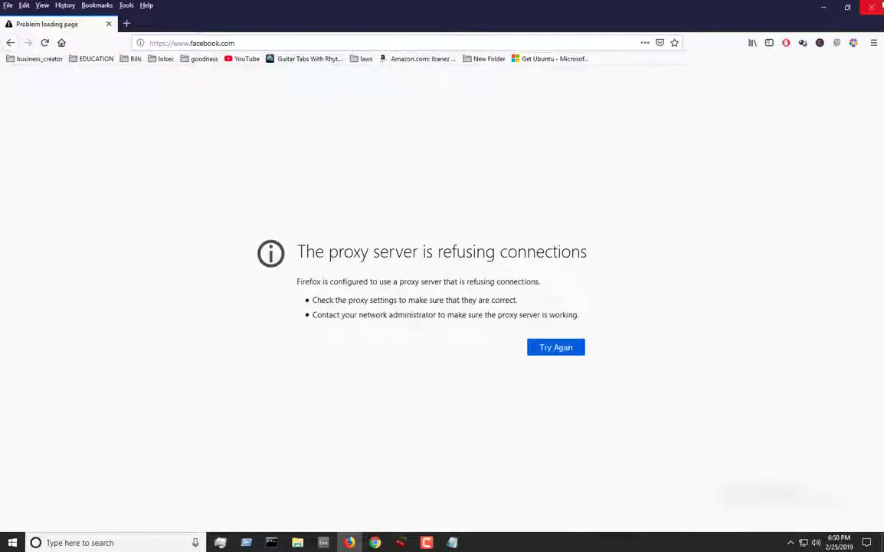
pyautogui.click(878, 6)
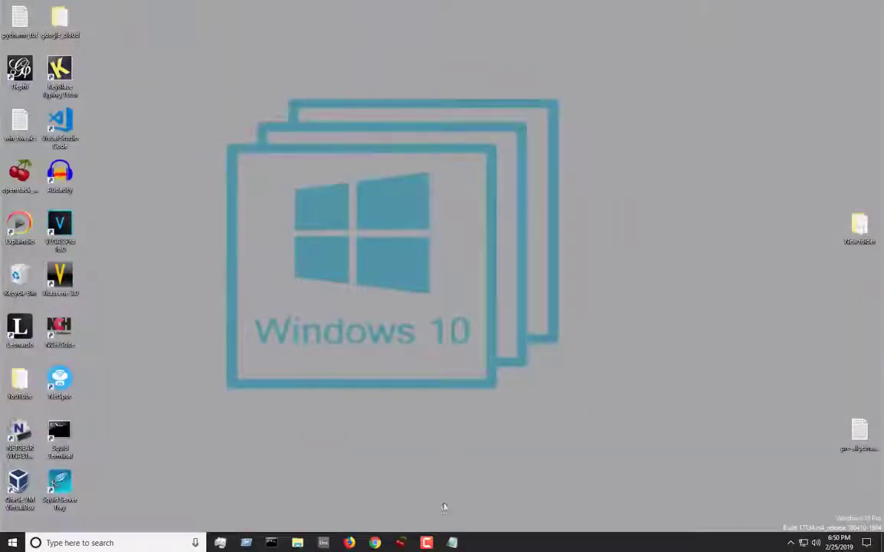
# Step: Reopen squid.conf and review the custom acl lines for blocked_sites and the access rules that follow
pyautogui.click(460, 543)
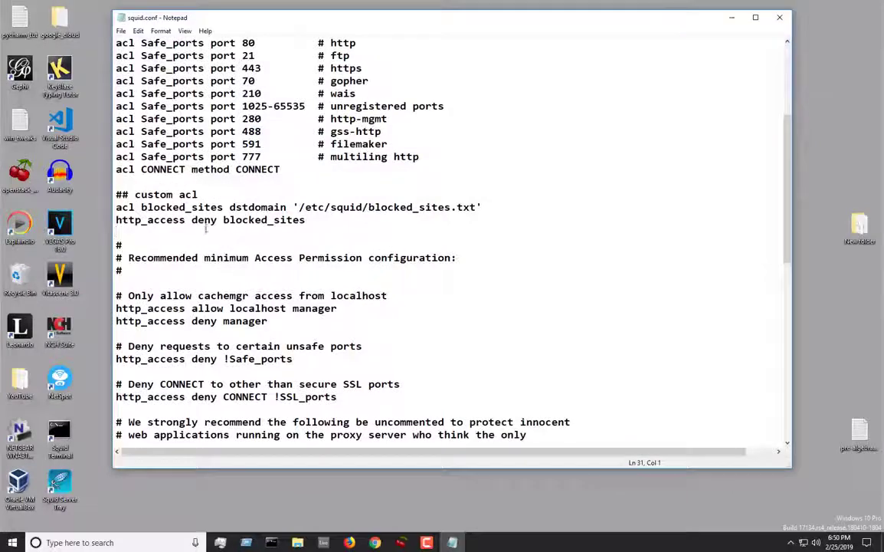
pyautogui.moveTo(122, 168); pyautogui.dragTo(281, 169)
pyautogui.click(179, 170)
pyautogui.click(185, 195)
pyautogui.moveTo(116, 194); pyautogui.dragTo(198, 194)
pyautogui.click(331, 223)
pyautogui.moveTo(307, 220); pyautogui.dragTo(145, 194)
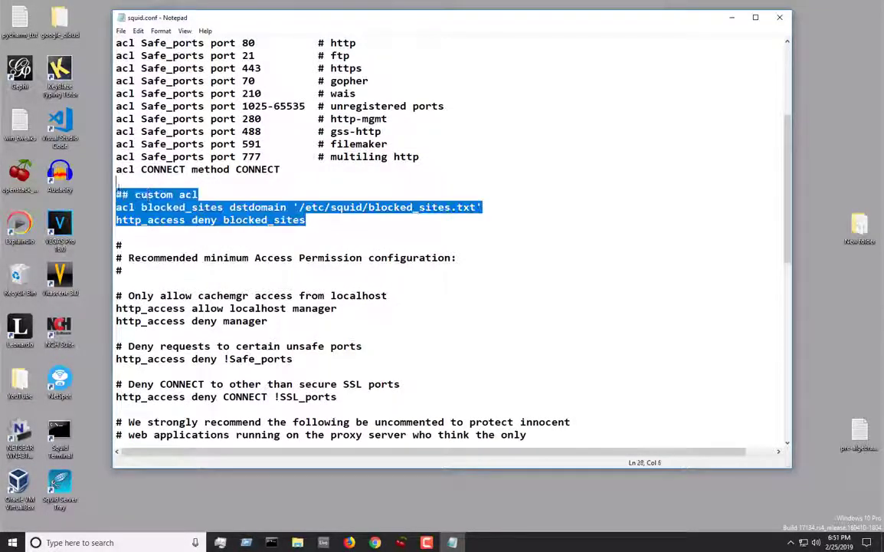
pyautogui.scroll(-7, 227, 192)
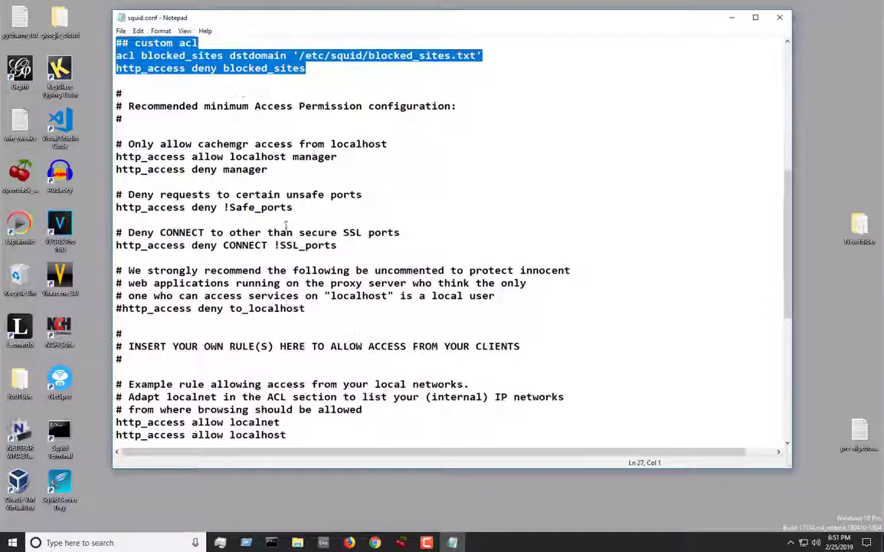
pyautogui.scroll(2, 286, 223)
# Step: Place the CherryTree Squid_Server notes and squid.conf side by side, with the disk cache section showing in both
pyautogui.click(401, 542)
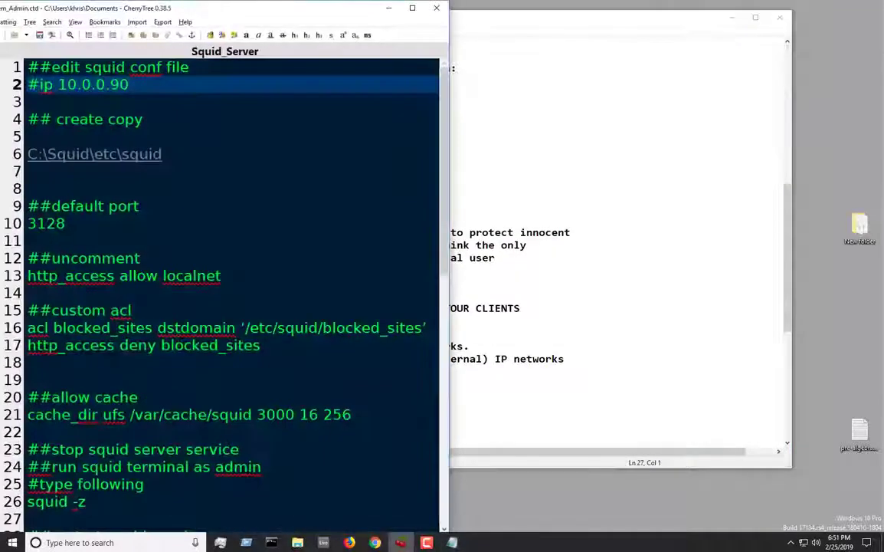
pyautogui.scroll(-3, 230, 291)
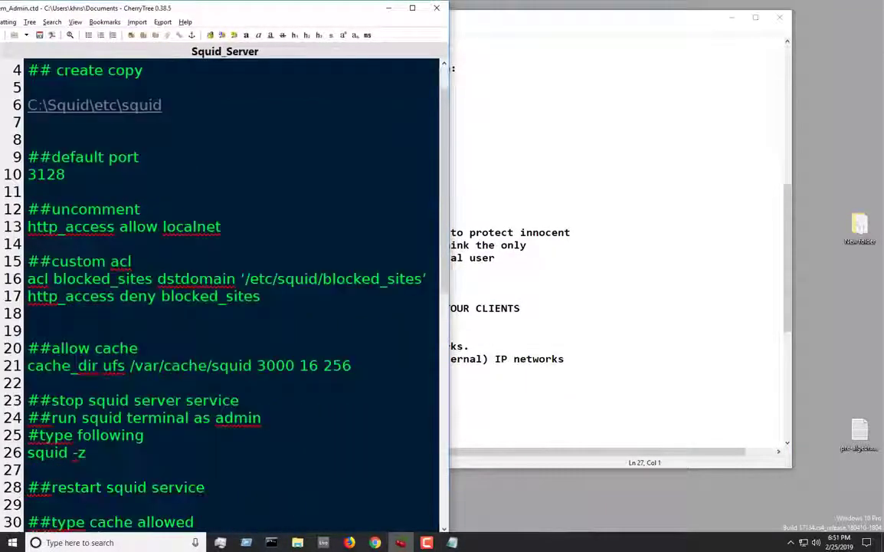
pyautogui.scroll(-2, 230, 291)
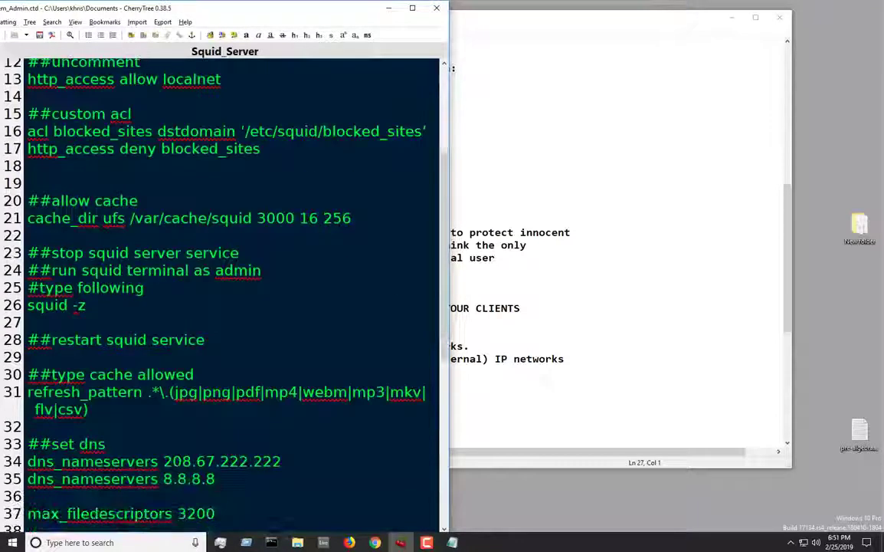
pyautogui.click(494, 75)
pyautogui.moveTo(357, 20); pyautogui.dragTo(601, 12)
pyautogui.moveTo(431, 9); pyautogui.dragTo(474, 10)
pyautogui.scroll(-2, 487, 222)
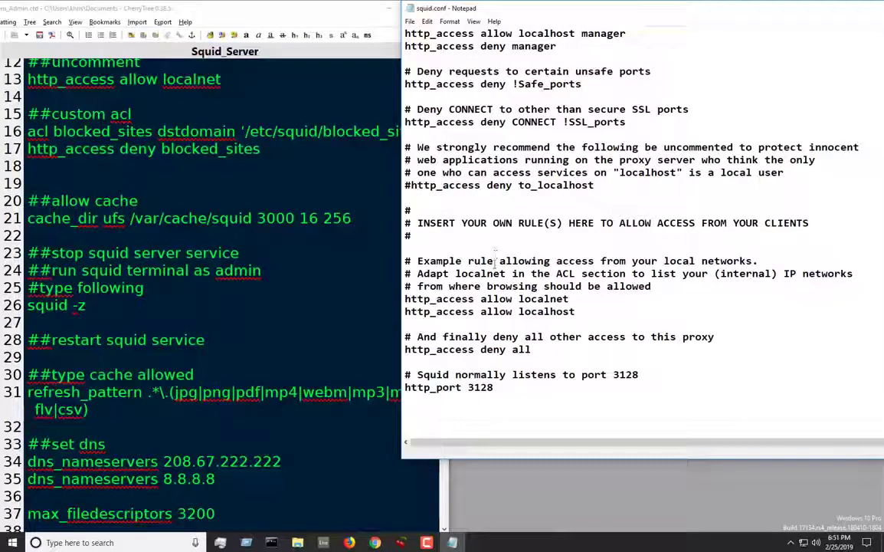
pyautogui.scroll(-2, 495, 261)
pyautogui.scroll(-4, 493, 264)
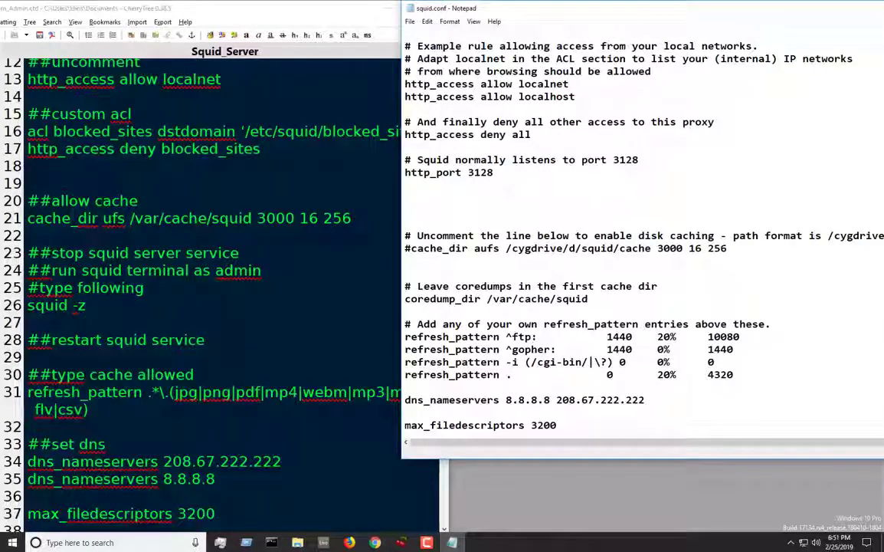
# Step: Copy "cache_dir ufs /var/cache/squid 3000 16 256" from the notes into squid.conf below the commented cache_dir line, and check its size value
pyautogui.moveTo(352, 217); pyautogui.dragTo(30, 217)
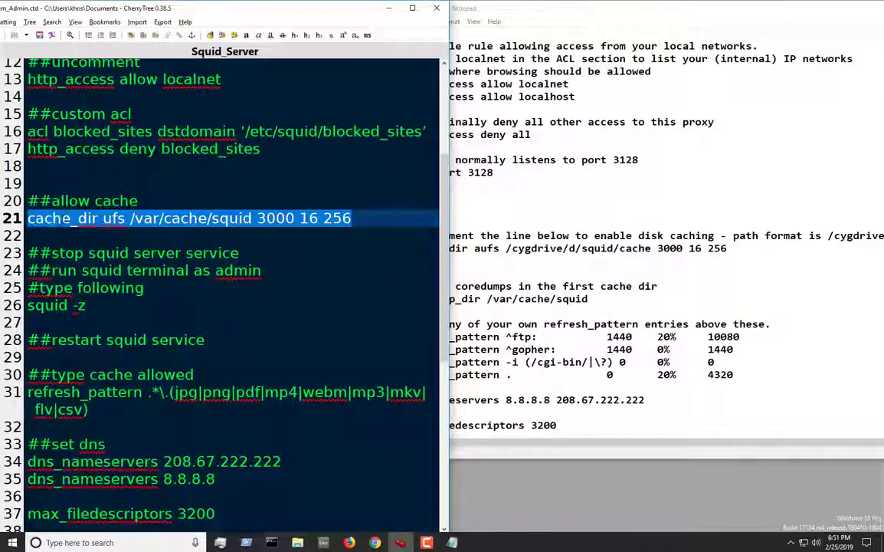
pyautogui.rightClick(61, 220)
pyautogui.click(93, 256)
pyautogui.click(664, 227)
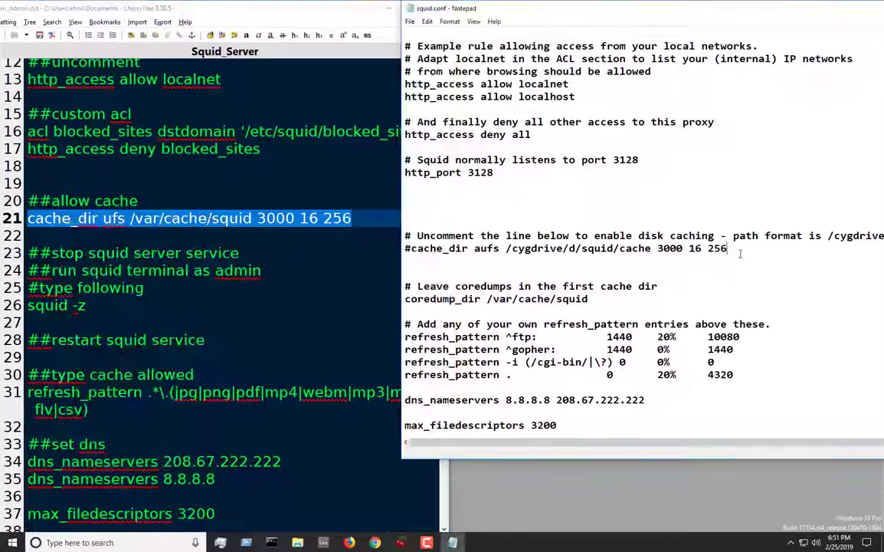
pyautogui.click(735, 253)
pyautogui.press('Return')
pyautogui.hotkey('ctrl', 'v')
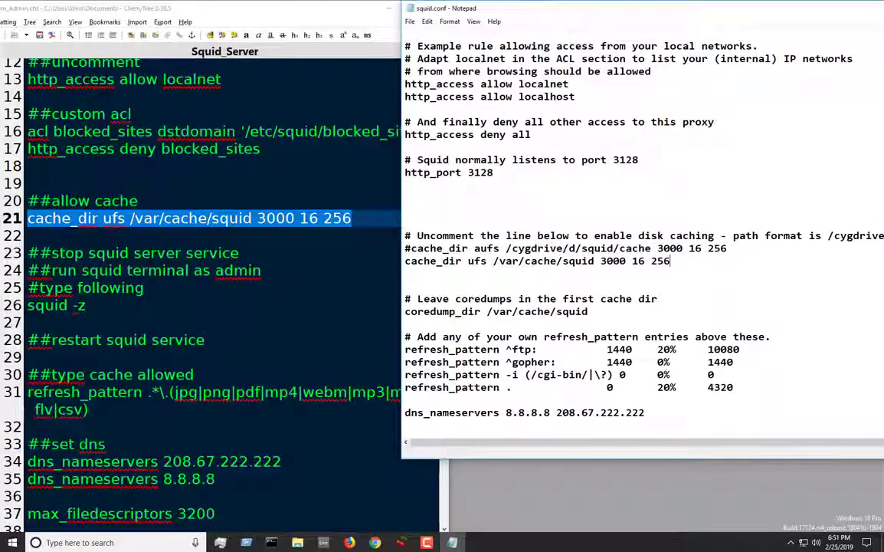
pyautogui.doubleClick(602, 261)
pyautogui.click(602, 260)
pyautogui.doubleClick(602, 260)
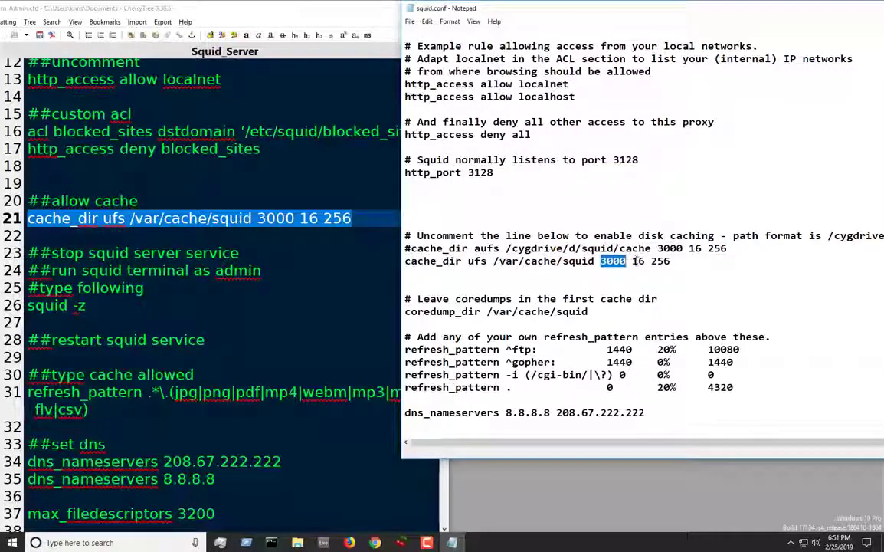
pyautogui.click(652, 259)
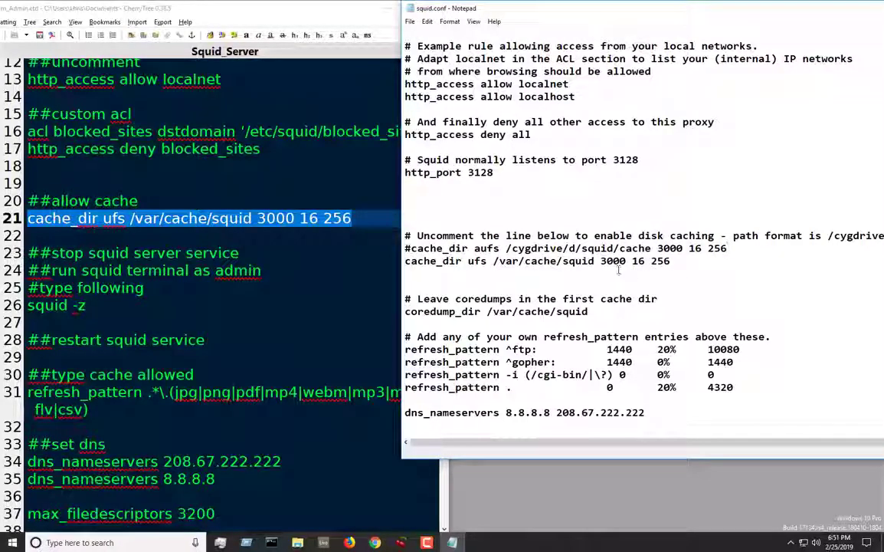
# Step: Minimize squid.conf and stop the Squid service, following the notes
pyautogui.click(306, 269)
pyautogui.scroll(-1, 306, 230)
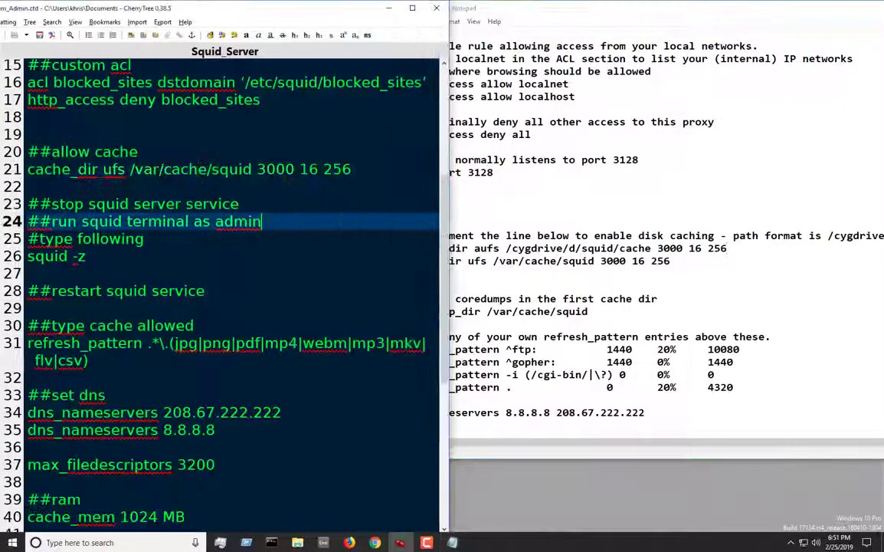
pyautogui.click(790, 542)
pyautogui.rightClick(802, 522)
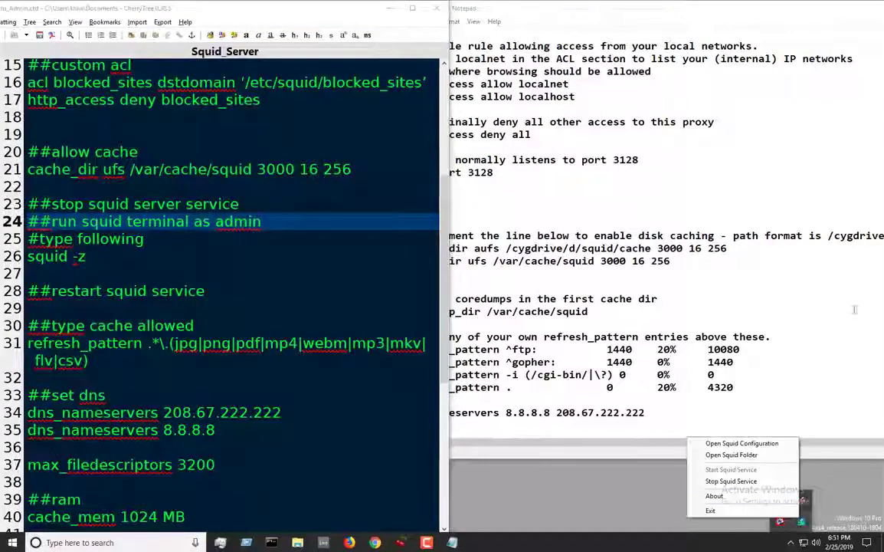
pyautogui.click(737, 443)
pyautogui.click(708, 212)
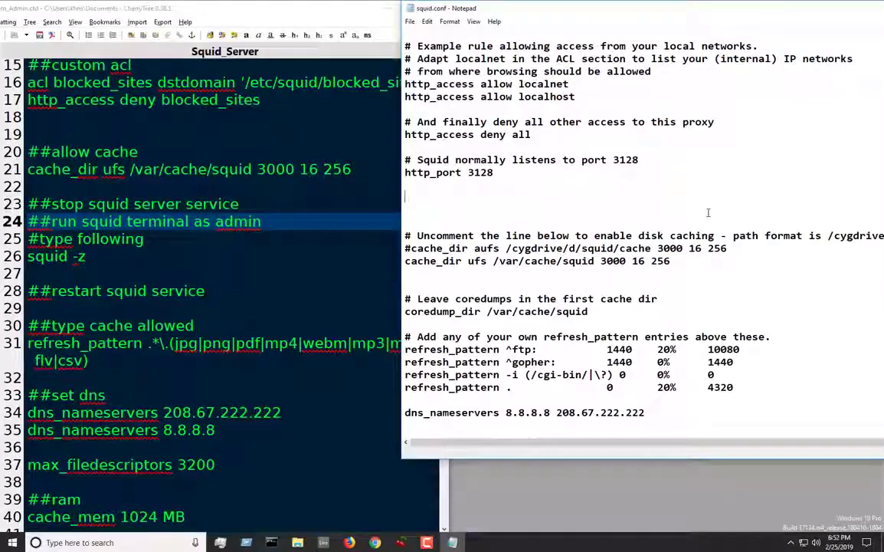
pyautogui.doubleClick(734, 10)
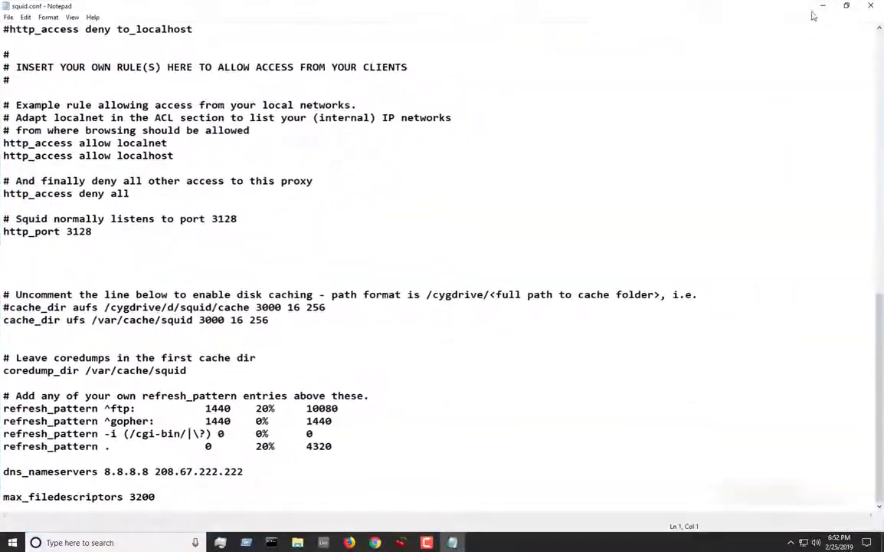
pyautogui.click(810, 12)
pyautogui.click(790, 543)
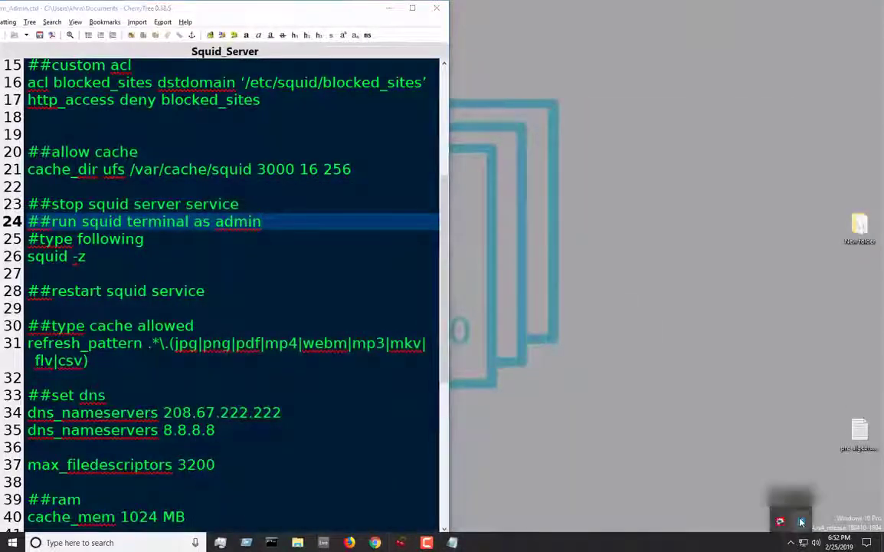
pyautogui.rightClick(800, 521)
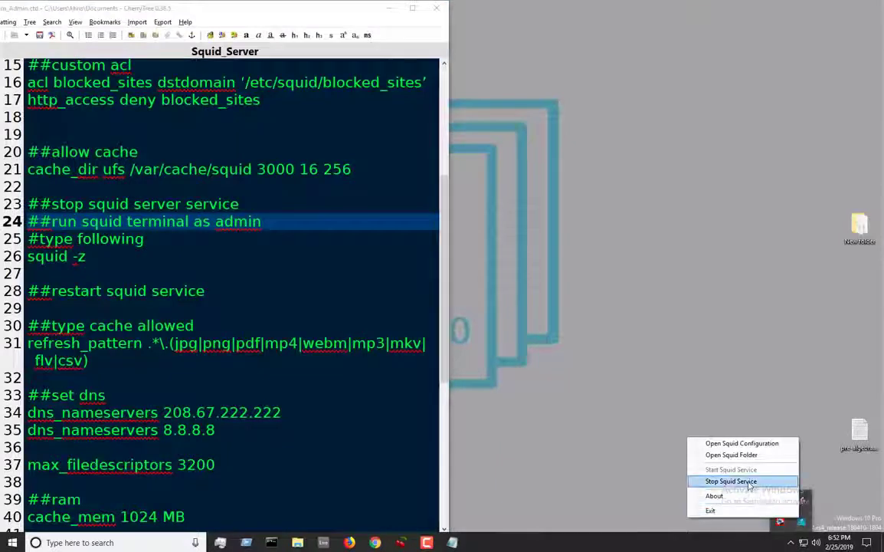
pyautogui.click(748, 481)
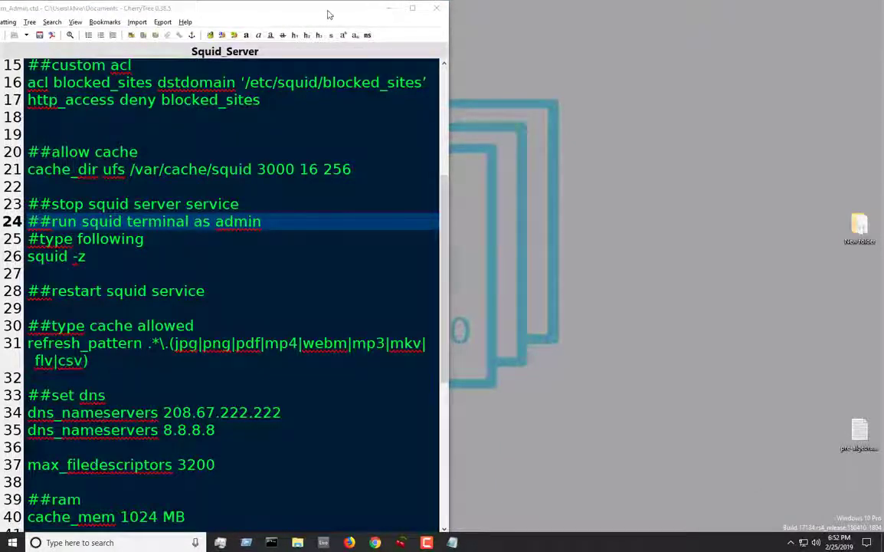
# Step: Start Squid Terminal below the notes and enter squid -z without running it yet
pyautogui.moveTo(328, 13); pyautogui.dragTo(482, 24)
pyautogui.doubleClick(59, 431)
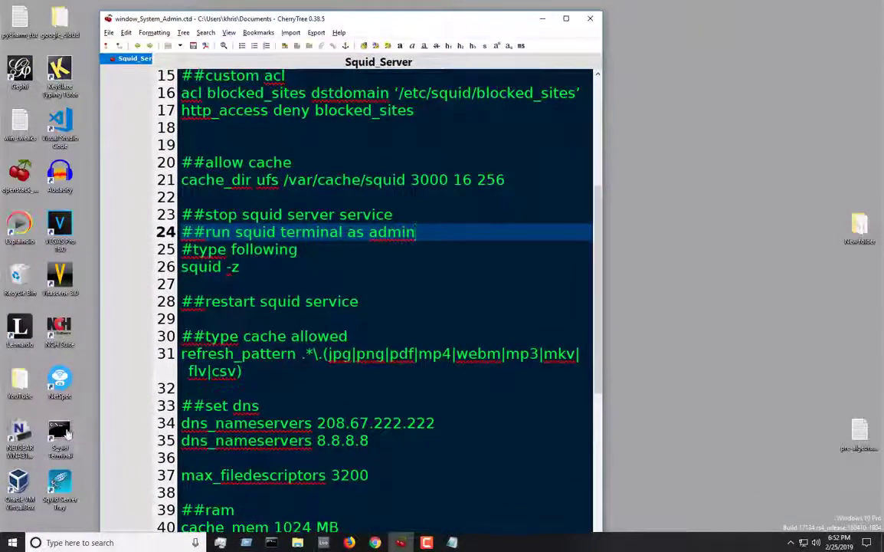
pyautogui.moveTo(201, 64); pyautogui.dragTo(265, 348)
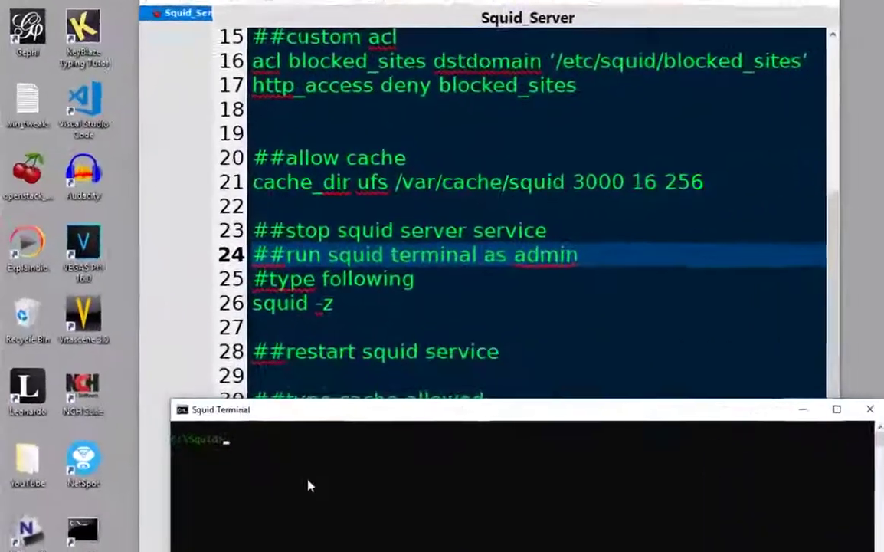
pyautogui.write('squid -')
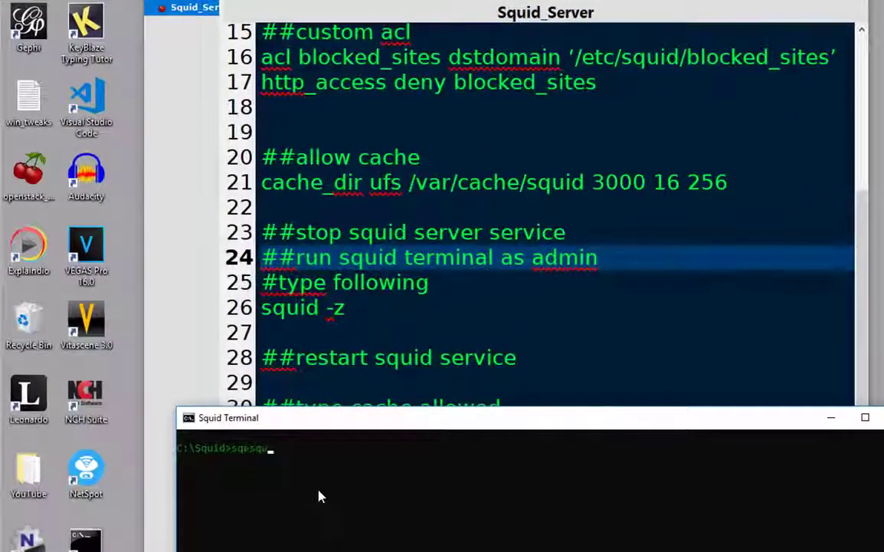
pyautogui.write('z')
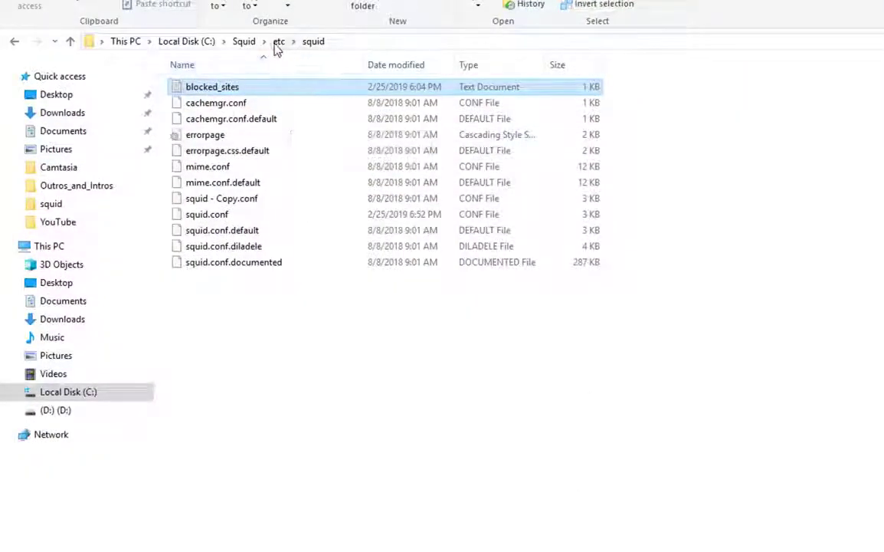
# Step: Browse from the Squid folder to C:\Squid\var\cache and inspect the cache folder's contents
pyautogui.click(246, 42)
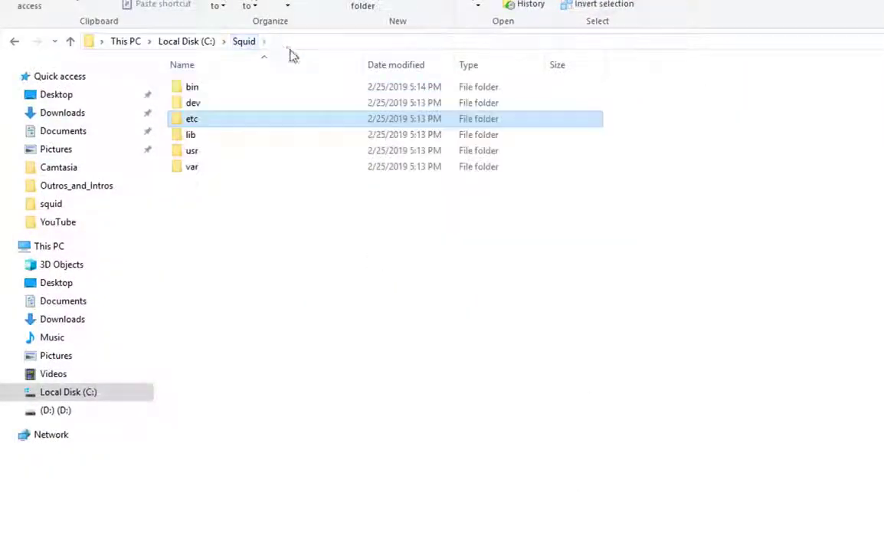
pyautogui.doubleClick(193, 166)
pyautogui.click(201, 88)
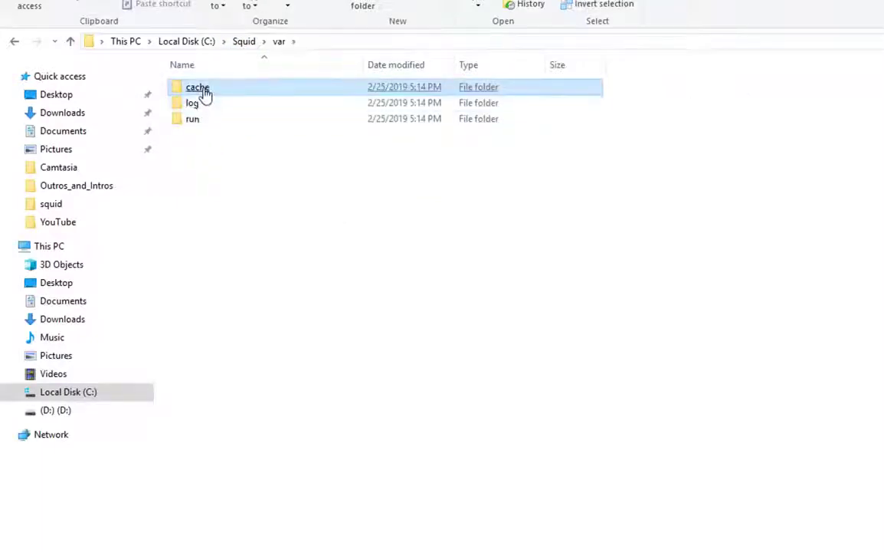
pyautogui.doubleClick(201, 90)
pyautogui.doubleClick(202, 87)
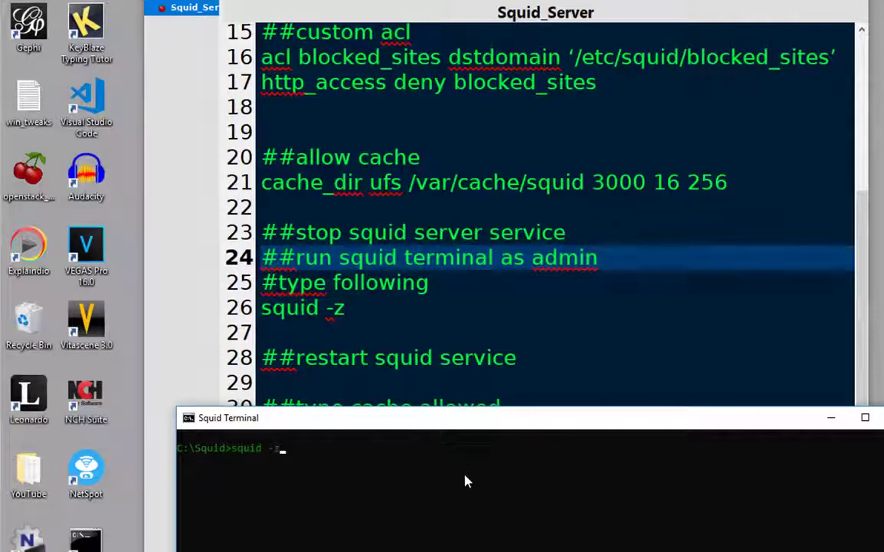
# Step: Try to run squid -z in the non-administrator terminal, and dismiss its window
pyautogui.press('Return')
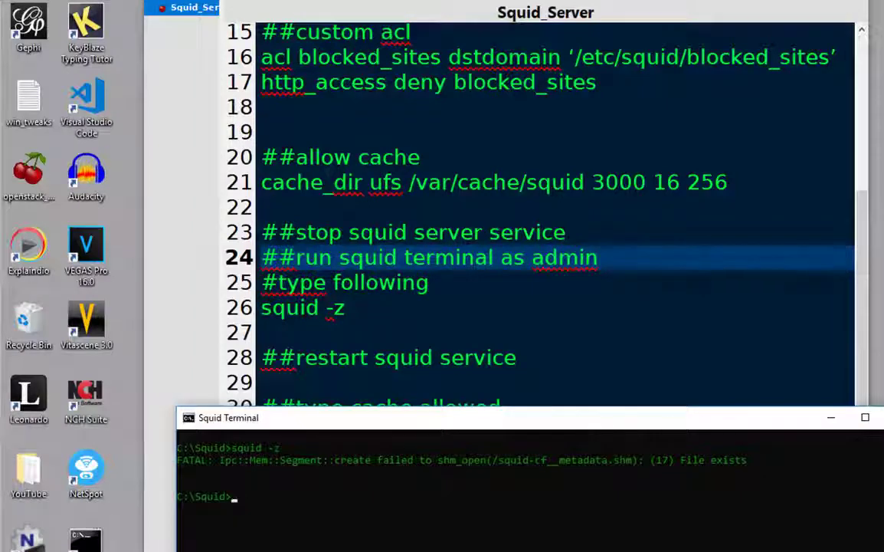
pyautogui.press('super+Down')
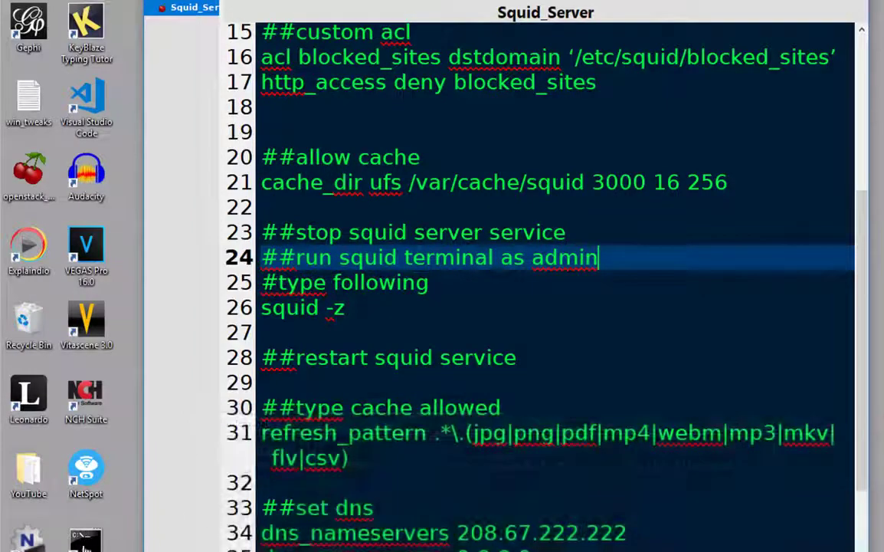
# Step: Start Squid Terminal as administrator and run squid -z to create the cache directories
pyautogui.rightClick(85, 540)
pyautogui.click(157, 289)
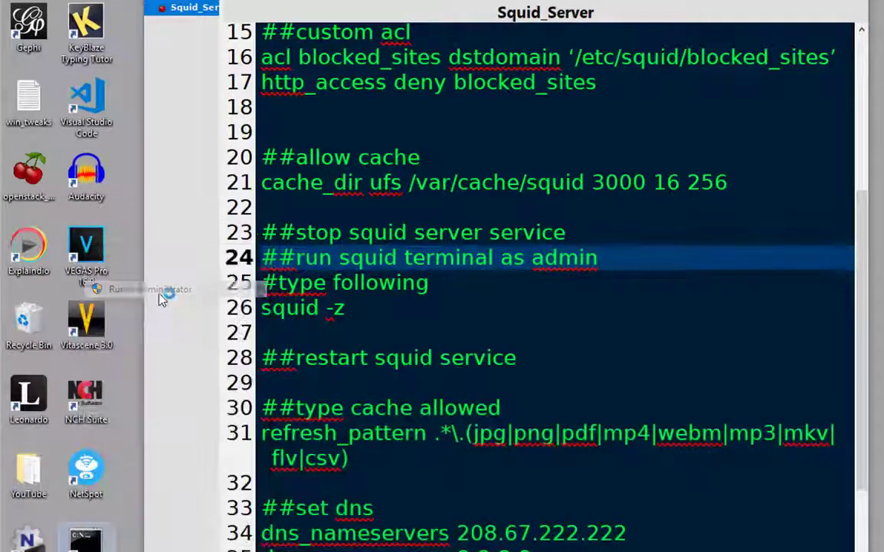
pyautogui.moveTo(416, 52); pyautogui.dragTo(416, 489)
pyautogui.write('squid -z')
pyautogui.press('Return')
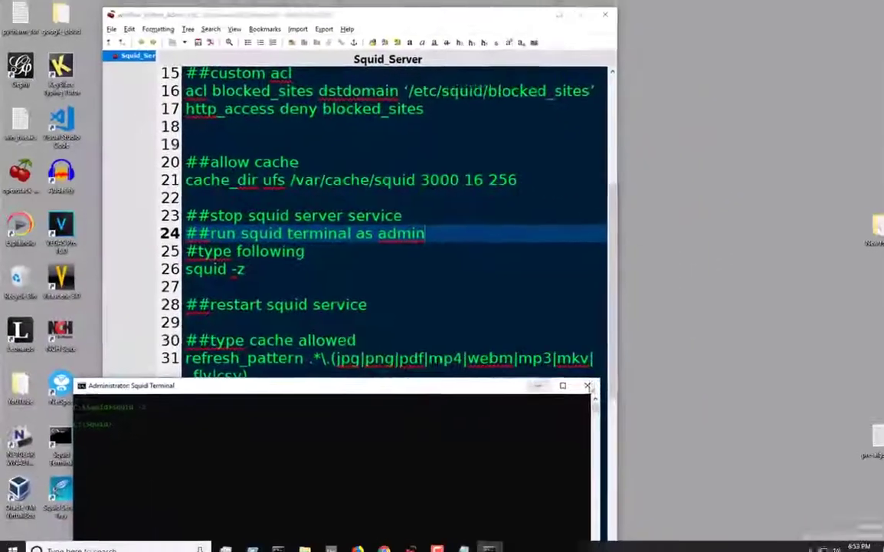
# Step: In squid.conf in Notepad, insert a line above the ^ftp: refresh pattern and copy that line's refresh_pattern keyword onto it
pyautogui.click(239, 267)
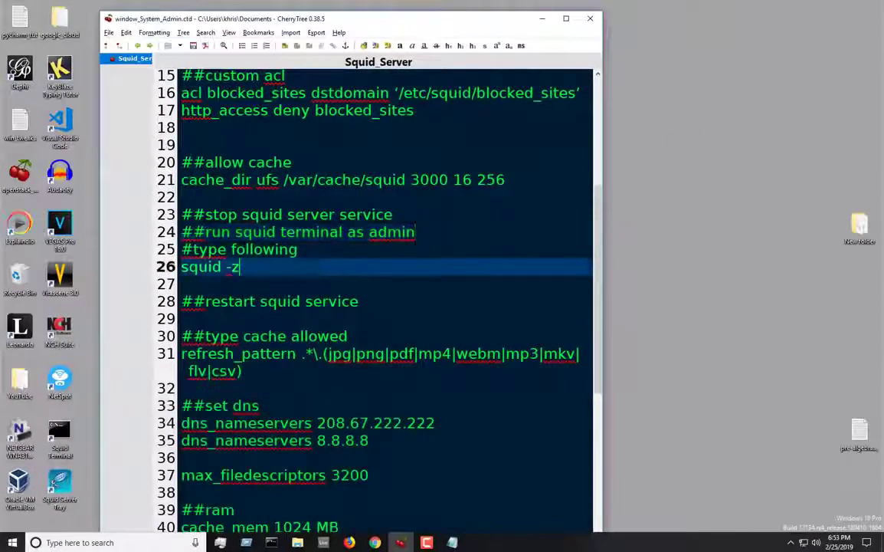
pyautogui.scroll(-4, 415, 231)
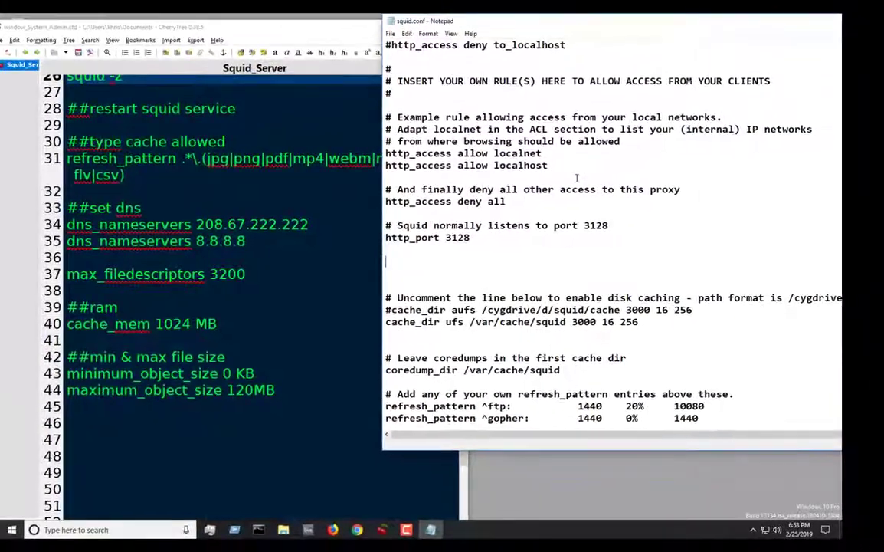
pyautogui.scroll(-2, 609, 183)
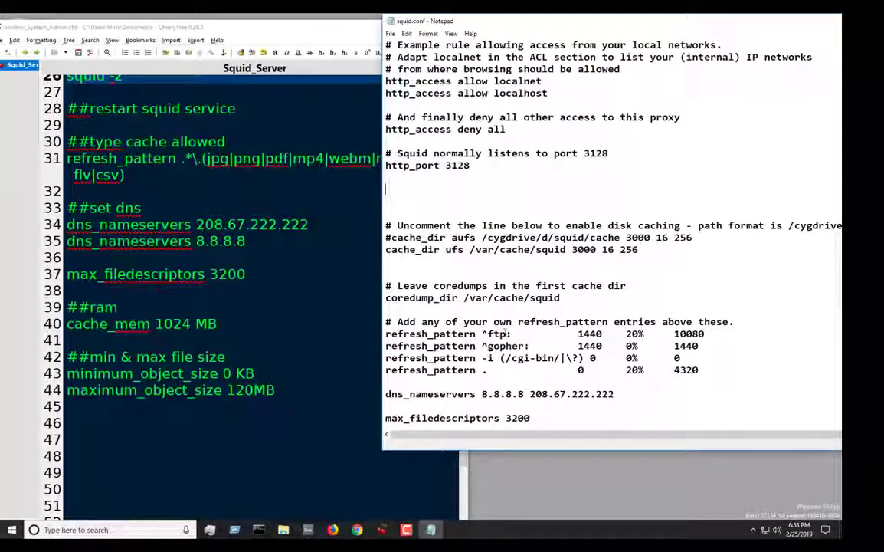
pyautogui.doubleClick(481, 334)
pyautogui.hotkey('ctrl', 'c')
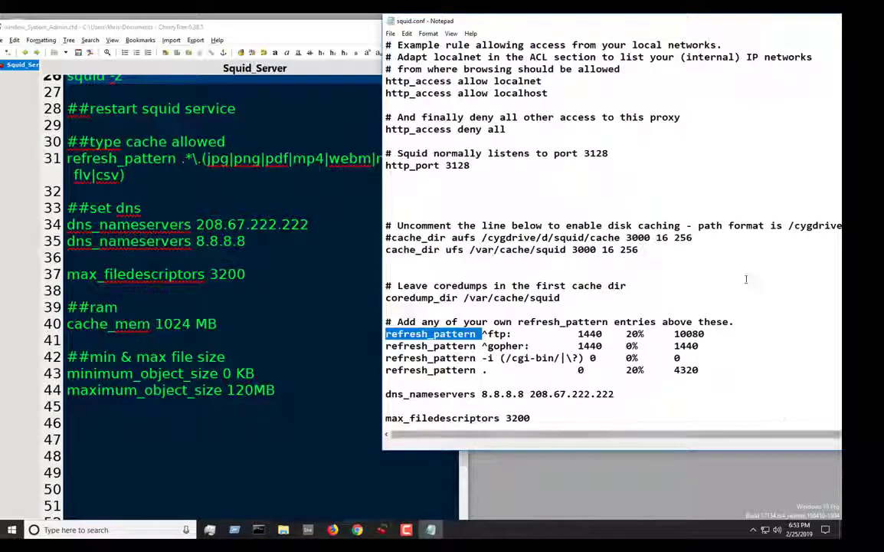
pyautogui.click(742, 322)
pyautogui.press('Return')
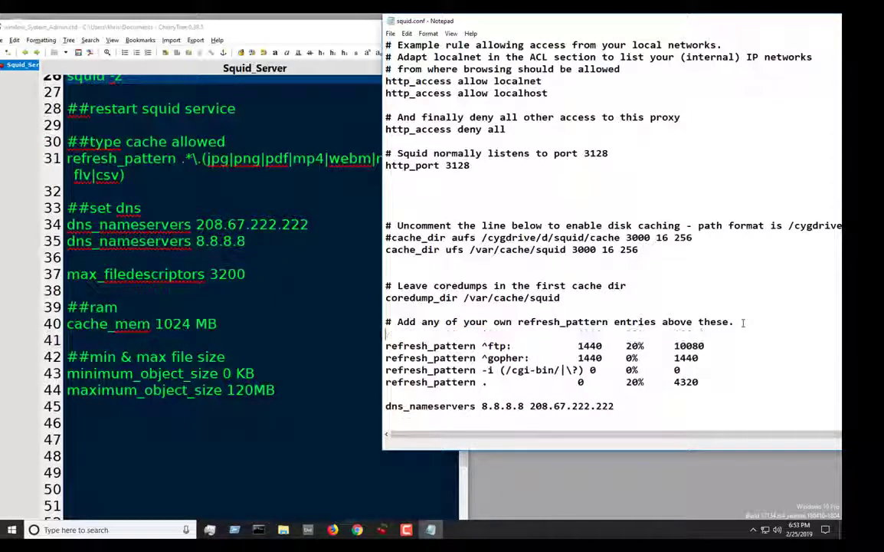
pyautogui.hotkey('ctrl', 'v')
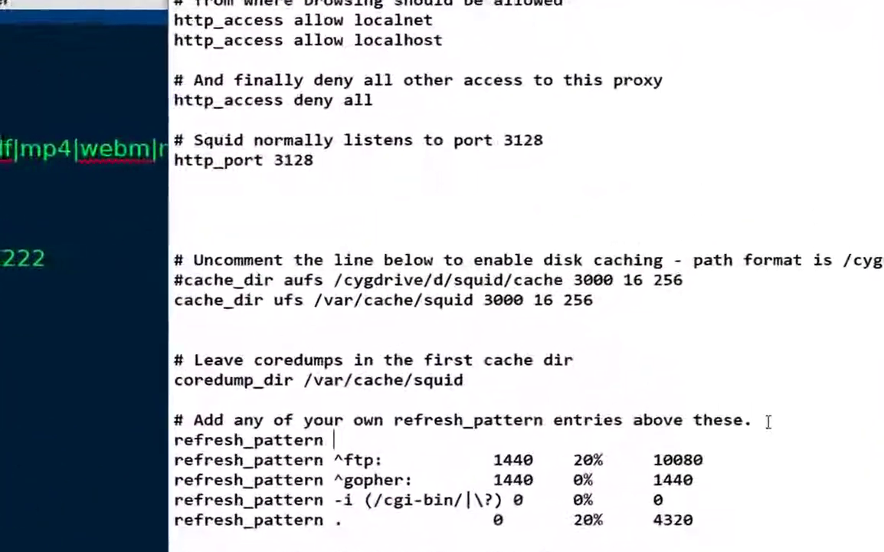
# Step: Give the new refresh_pattern line the expression .*\.() with jpg, png and pdf in the parentheses, separated by pipes
pyautogui.write('.')
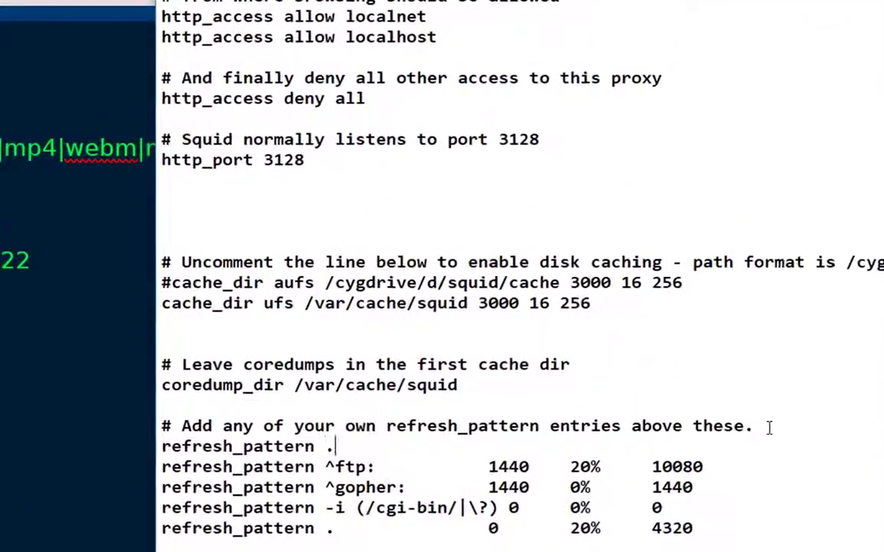
pyautogui.write('*\\')
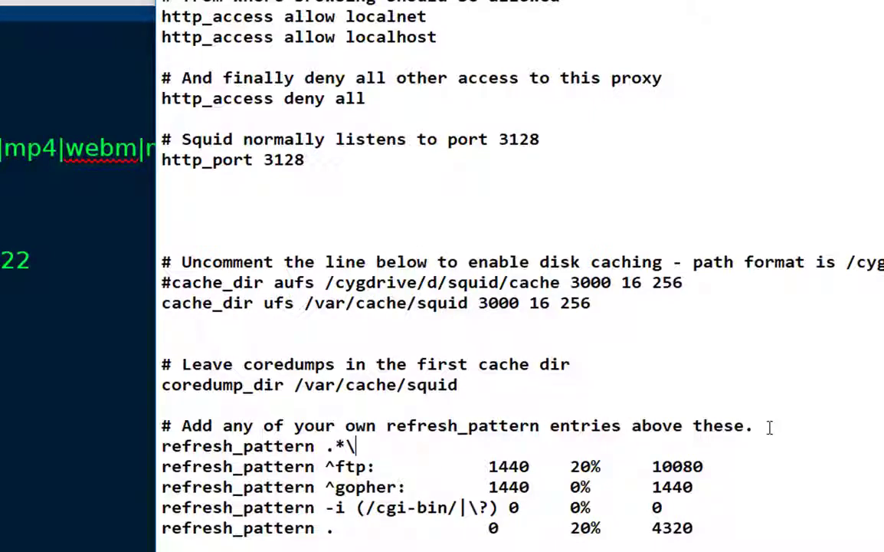
pyautogui.write('.()')
pyautogui.press('Left')
pyautogui.write('jp')
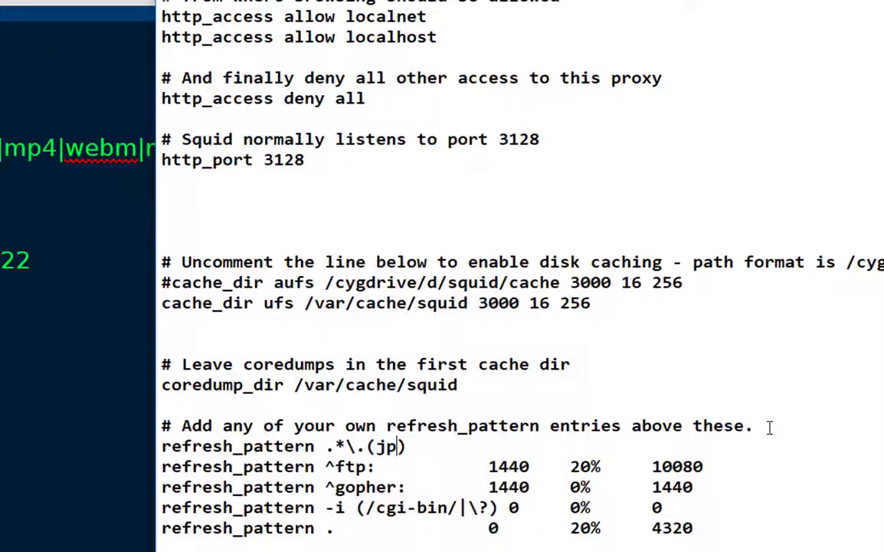
pyautogui.write('g|p')
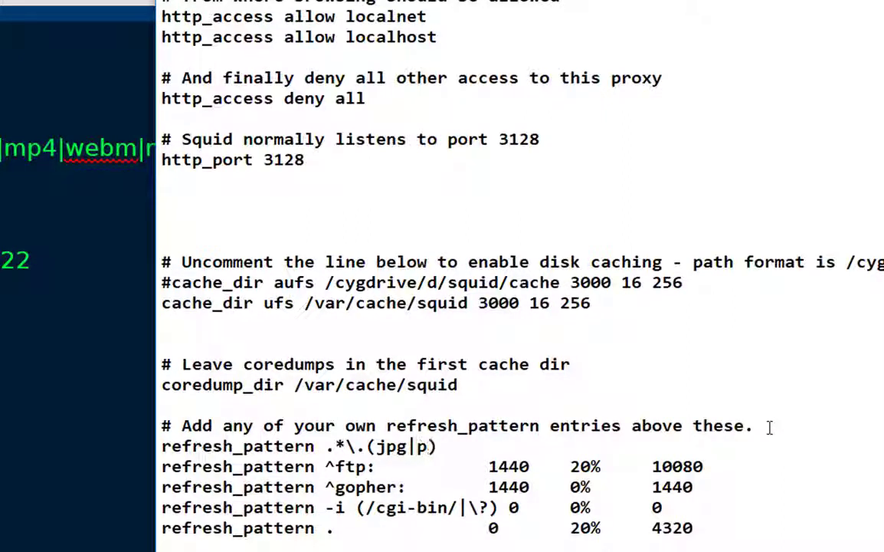
pyautogui.write('ng|')
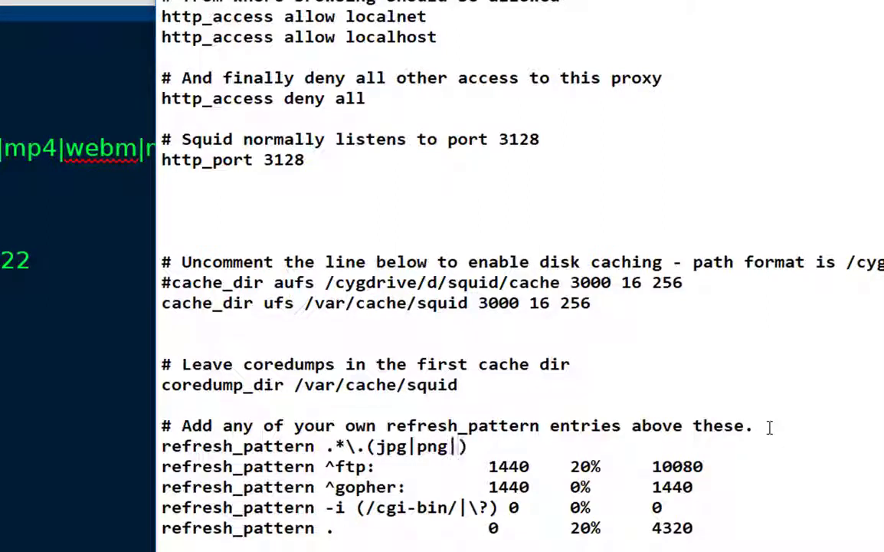
pyautogui.write('pdf|')
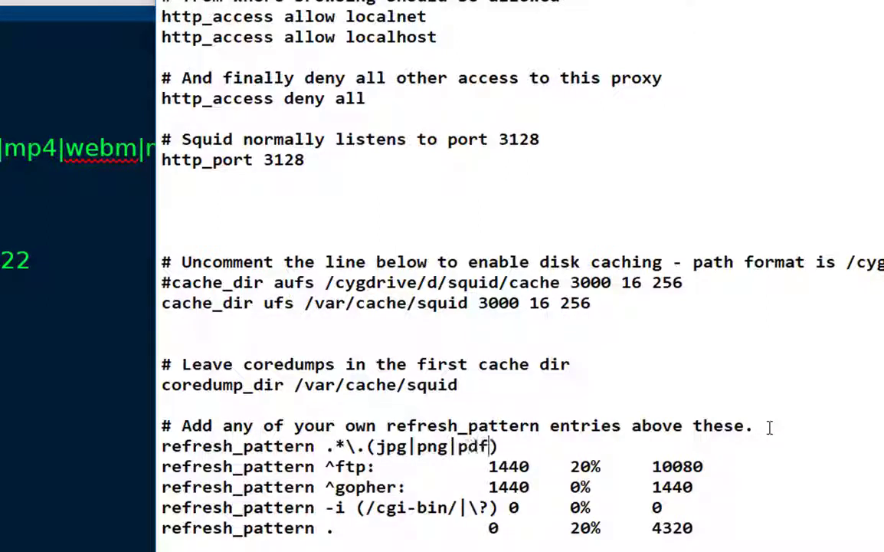
# Step: Extend the new refresh pattern's extension list with mp3|mp4|csv|webm|flv|mkv, keeping the notes' list in view beside the file
pyautogui.write('mp3|mp4|csv')
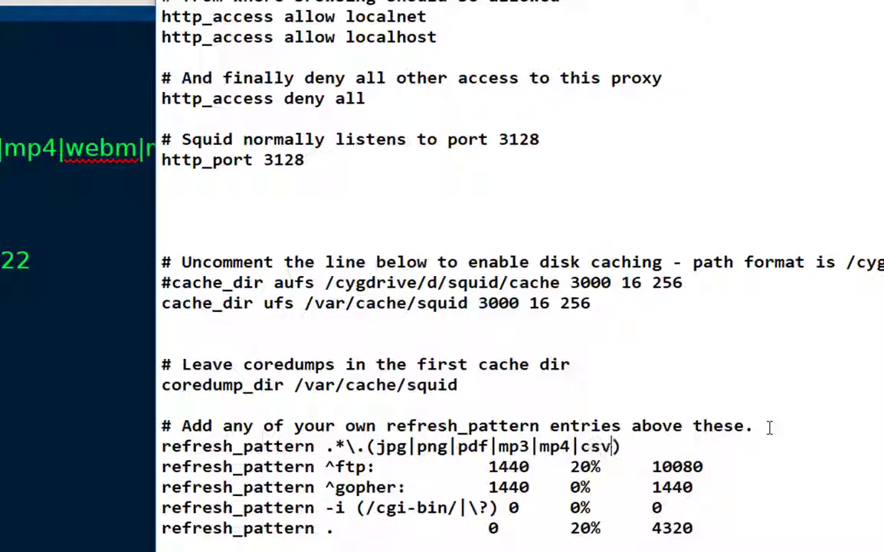
pyautogui.write('|webm|')
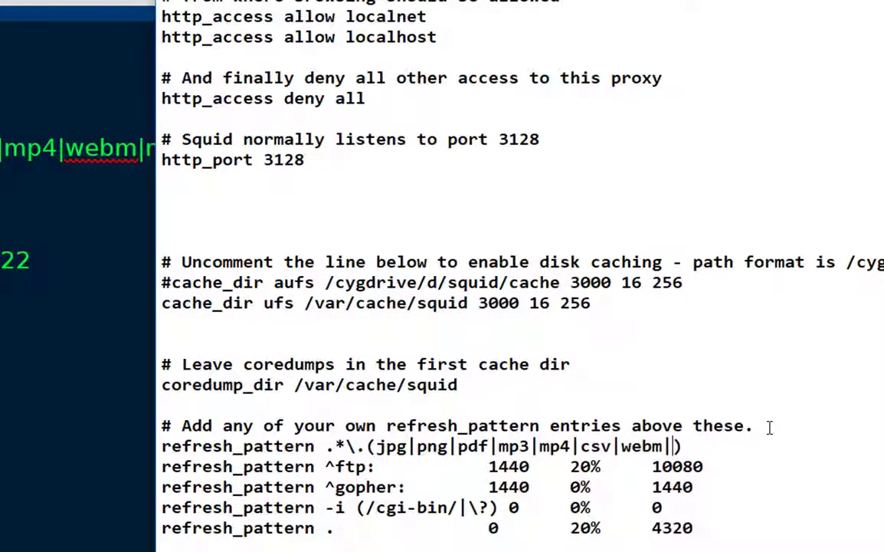
pyautogui.moveTo(708, 2); pyautogui.dragTo(767, 1)
pyautogui.write('flv|m')
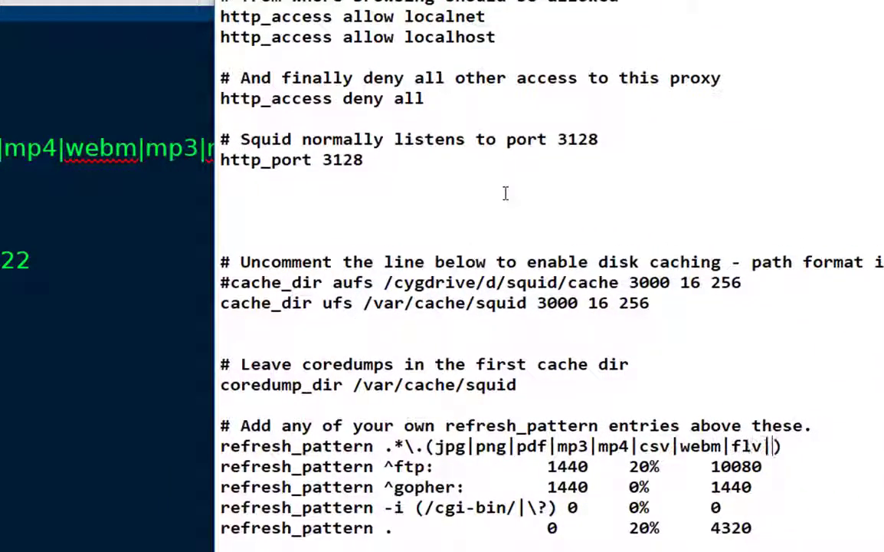
pyautogui.write('kv')
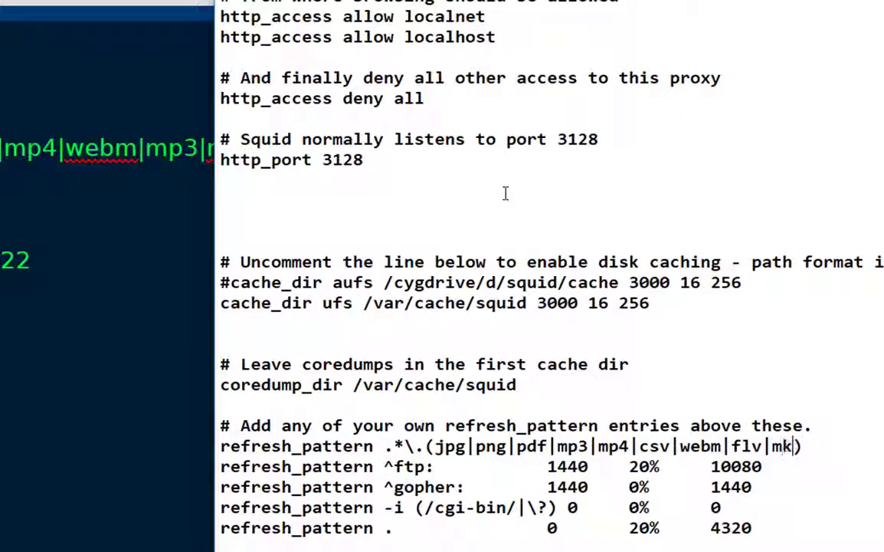
pyautogui.press('End')
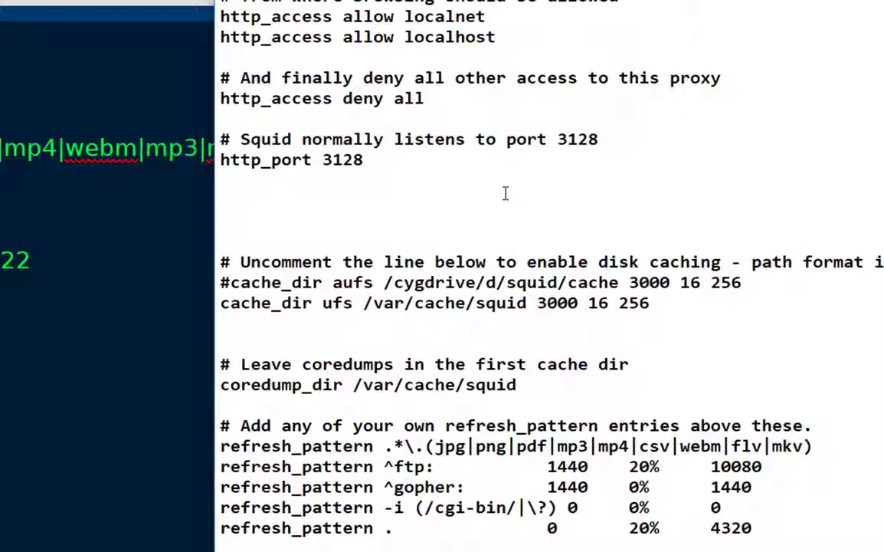